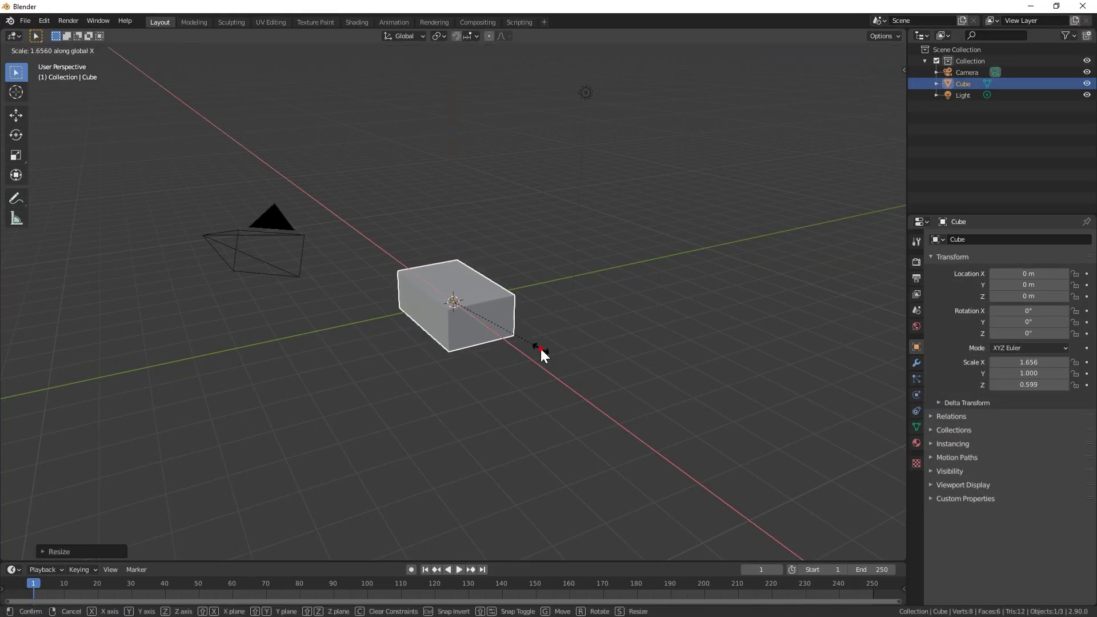
Flatten the cube into a slab by scaling it along X, Y and Z
left_click(541, 349)
key("s")
key("y")
left_click(558, 288)
key("s")
key("z")
left_click(596, 300)
Apply the slab's scale, bevel its edges and shade it smooth
middle_click_drag(464, 322, 488, 332)
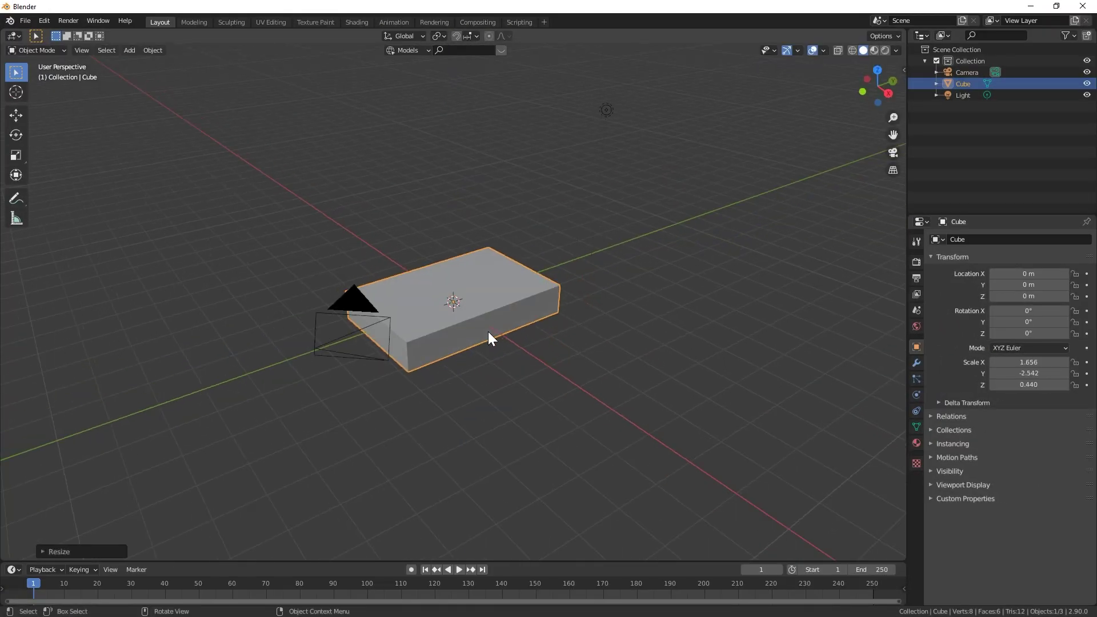
key("ctrl+a")
left_click(455, 347)
key("Tab")
key("ctrl+b")
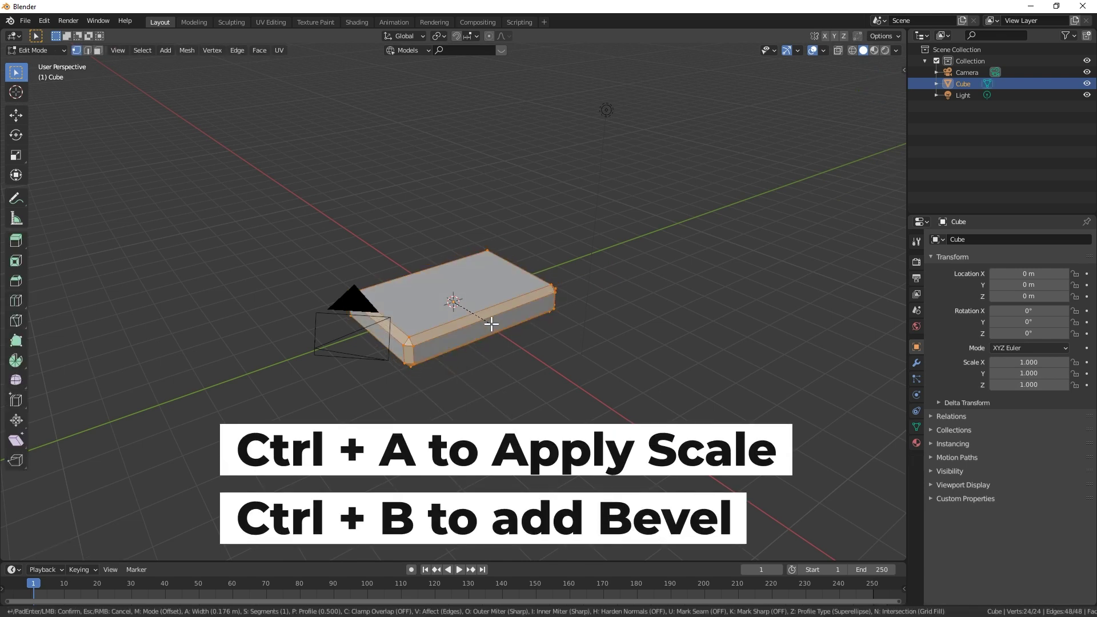
left_click(490, 323)
key("Tab")
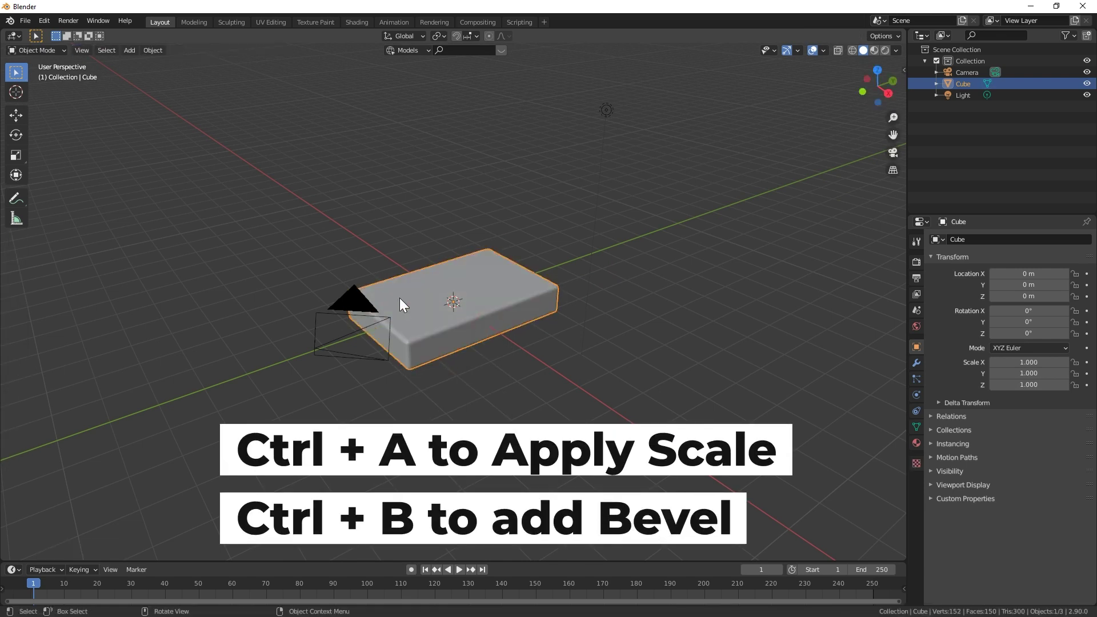
middle_click_drag(399, 297, 485, 300)
right_click(469, 312)
left_click(468, 312)
Add a ground plane scaled to 8.191 and give the slab Collision physics
key("shift+a")
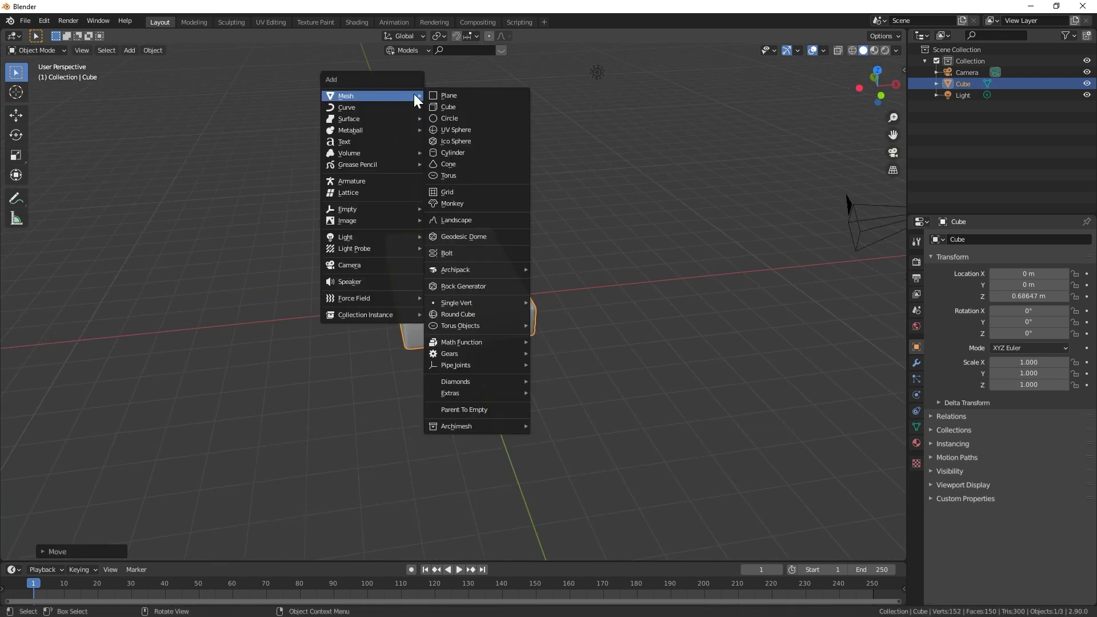
left_click(447, 96)
key("s")
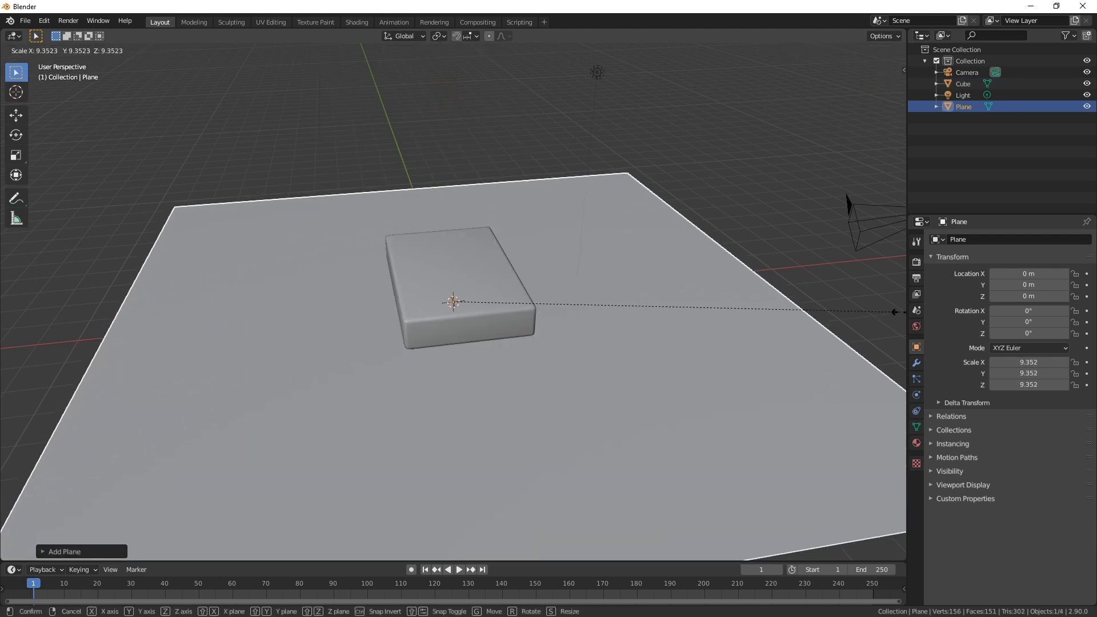
left_click(849, 316)
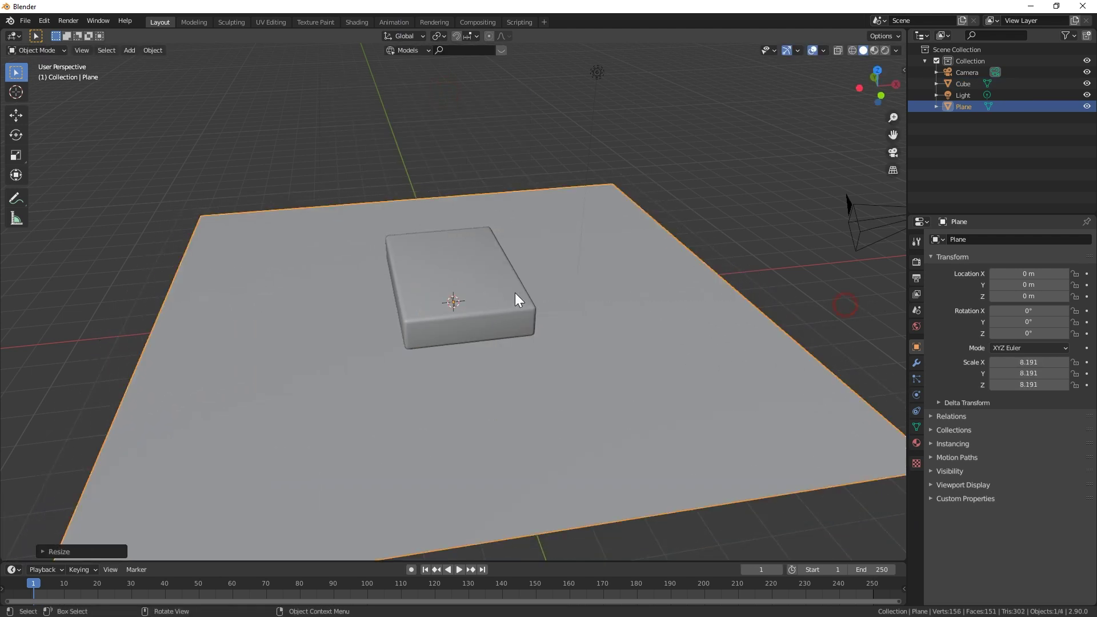
left_click(916, 395)
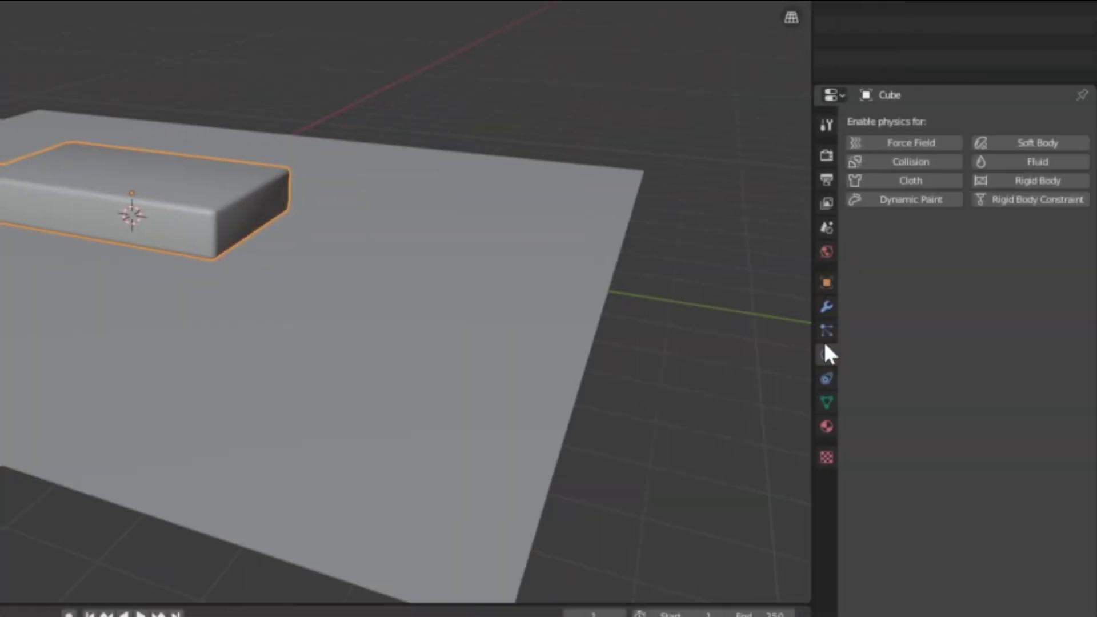
left_click(905, 160)
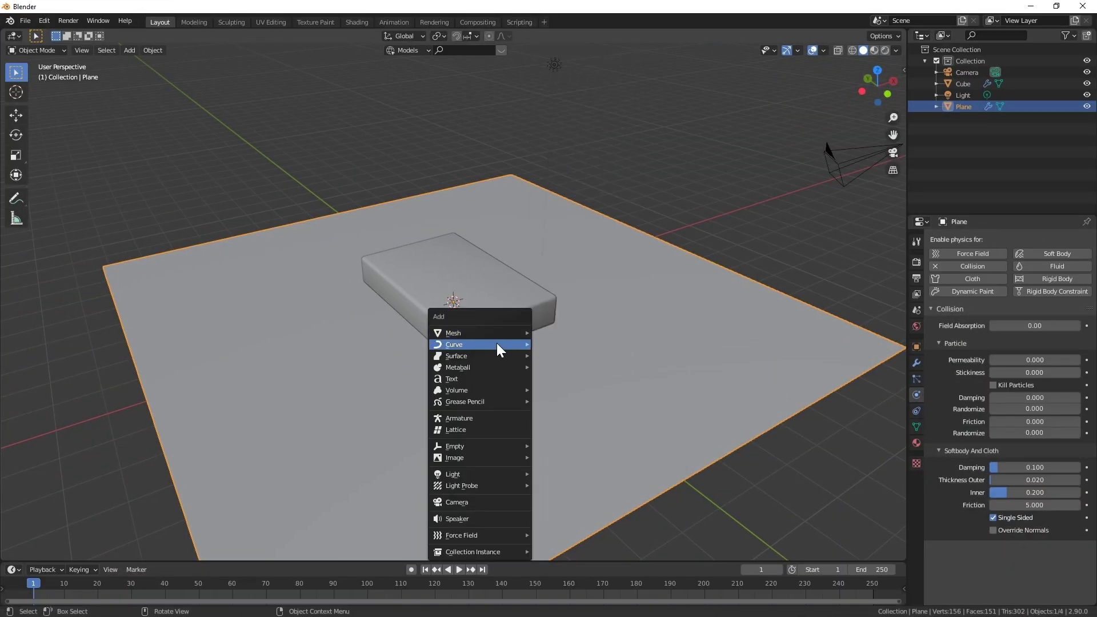
Add a second plane, raise it above the slab and enlarge it
key("shift+a")
left_click(534, 71)
key("g")
key("z")
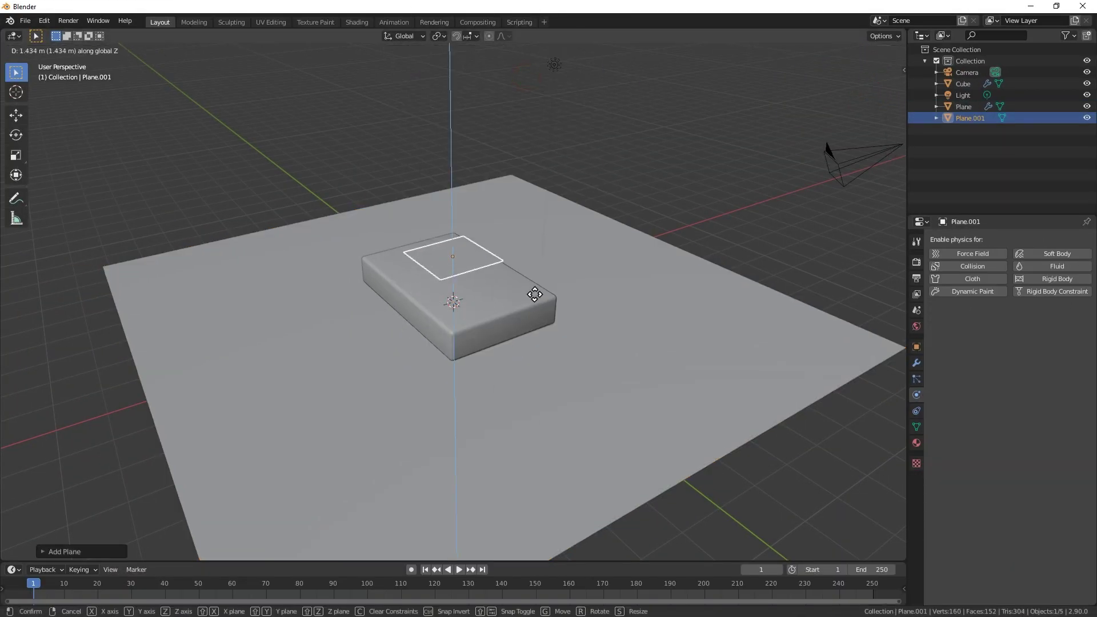
left_click(534, 293)
key("KP_7")
key("s")
left_click(560, 307)
Shift the second plane along Y, stretch it in Y and tilt it slightly
key("shift+z")
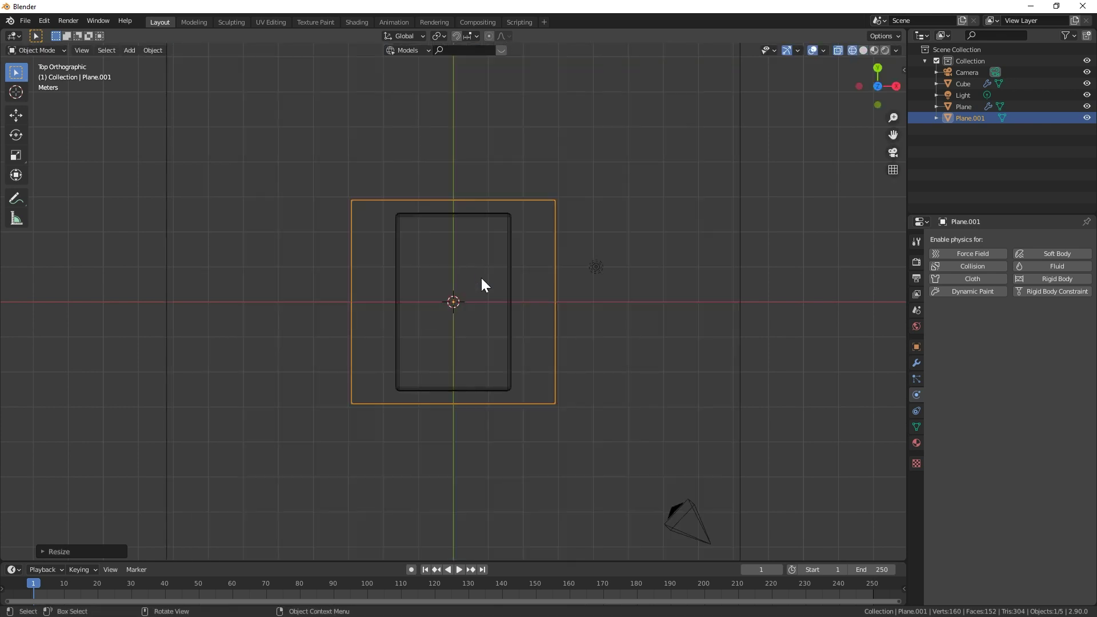
key("g")
key("y")
left_click(484, 303)
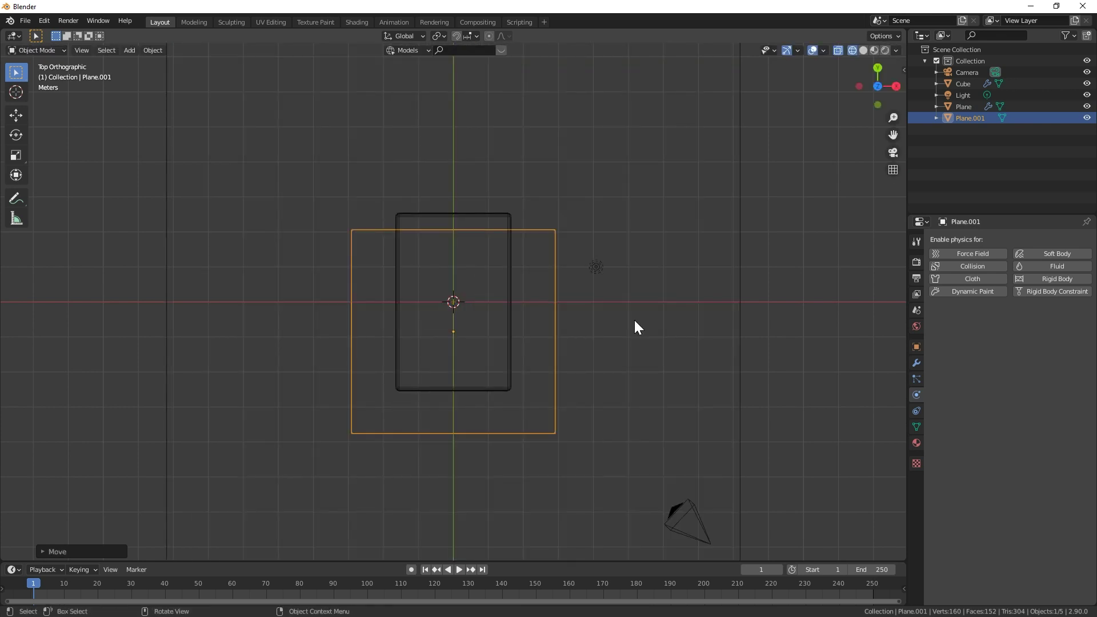
key("s")
key("y")
left_click(625, 314)
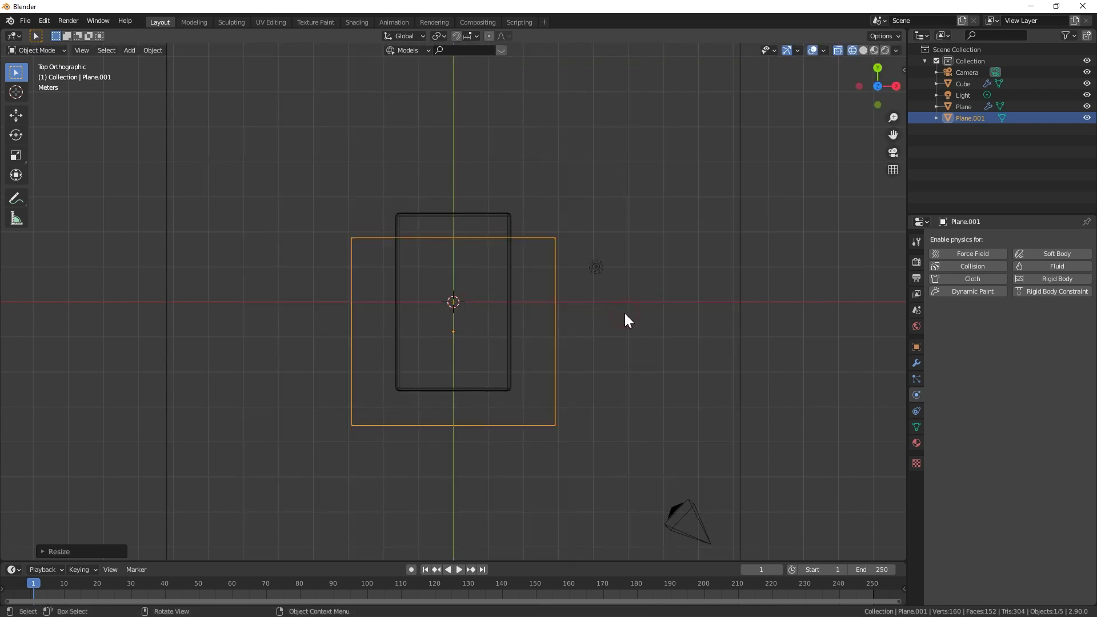
key("r")
left_click(624, 320)
key("shift+z")
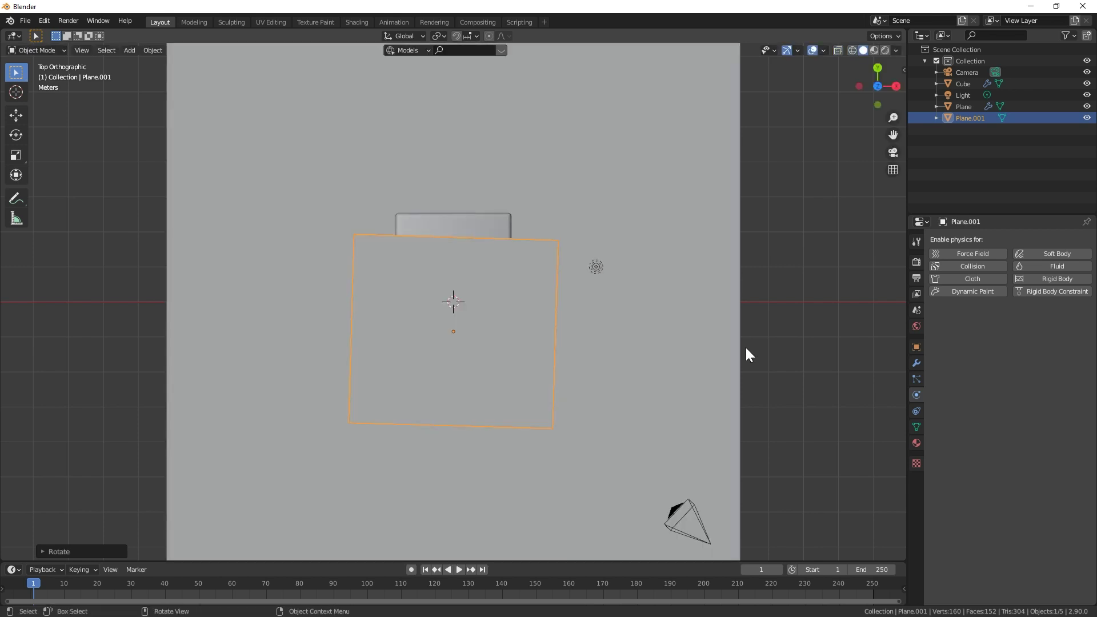
mouse_move(745, 347)
middle_mouse_down()
mouse_move(594, 277)
mouse_move(600, 294)
middle_mouse_up()
key("r")
key("r")
left_click(620, 280)
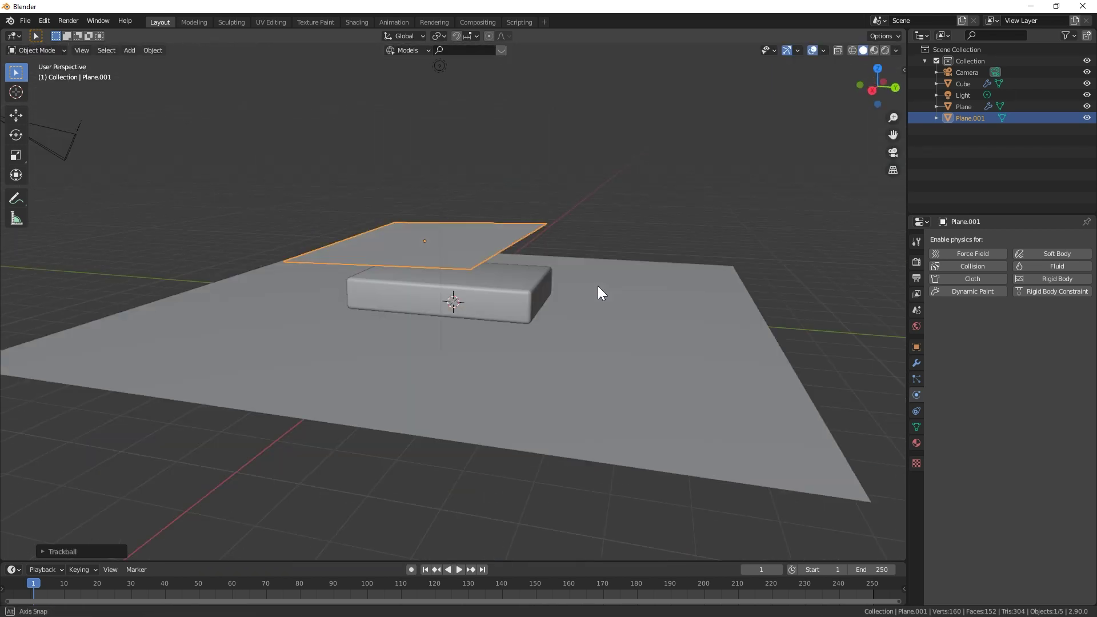
Subdivide the second plane's mesh with 20 cuts
key("Tab")
middle_click_drag(365, 246, 492, 295)
right_click(492, 295)
left_click(454, 314)
left_click(42, 551)
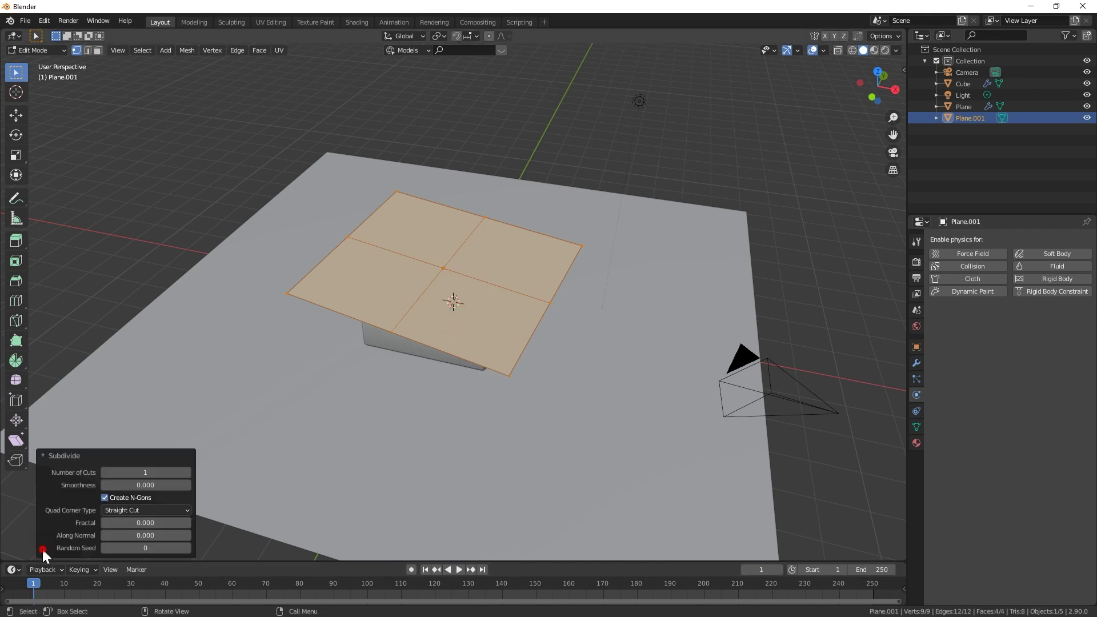
left_click(137, 471)
type("20")
key("Return")
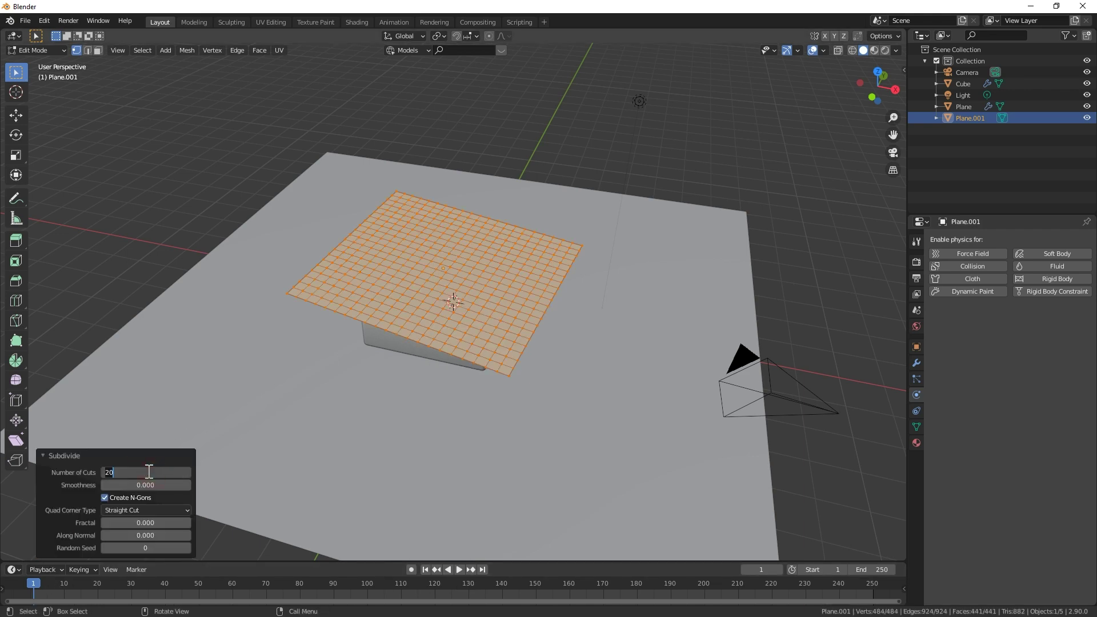
middle_click_drag(72, 275, 403, 282)
key("Tab")
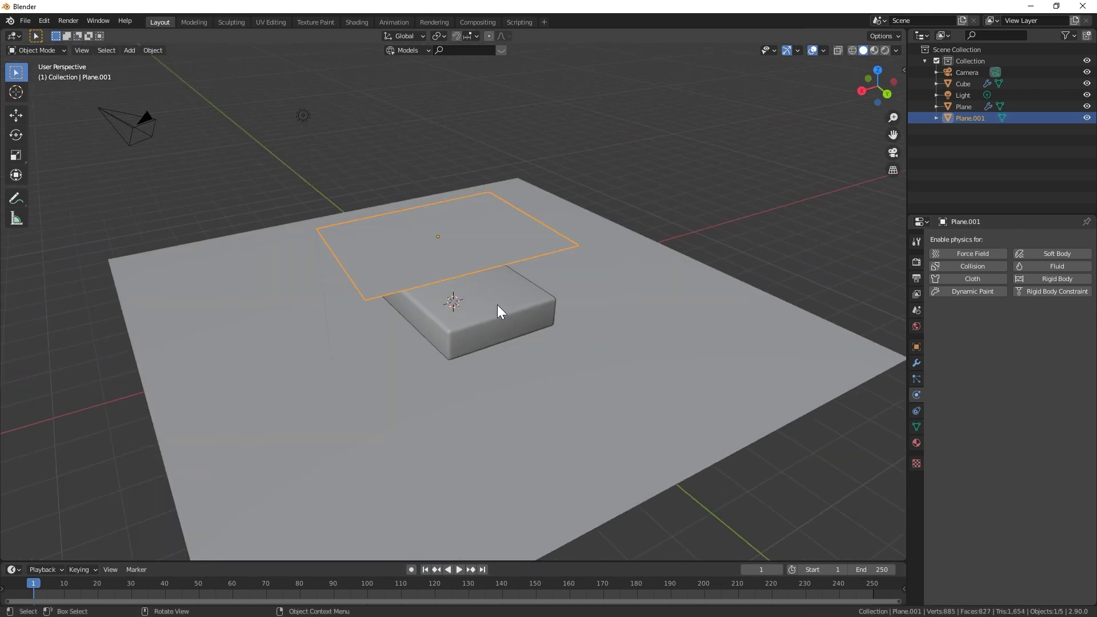
Make the upper plane a cloth with vertex mass 0.1, collision quality 5 and self collisions
left_click(972, 278)
left_click(1017, 323)
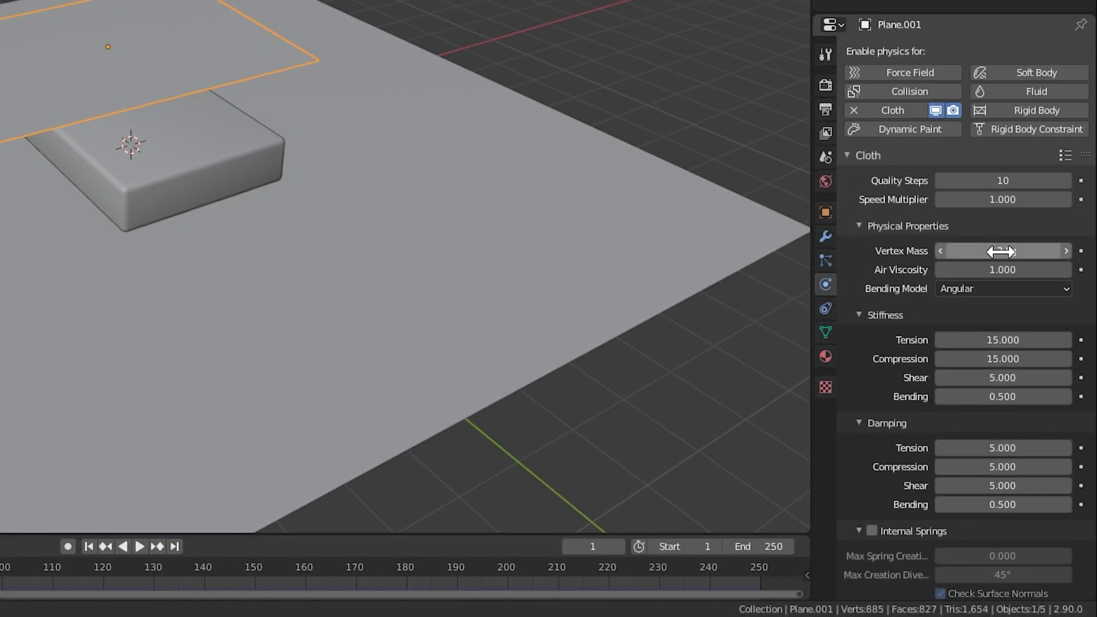
key("Return")
scroll(954, 381, "down", 10)
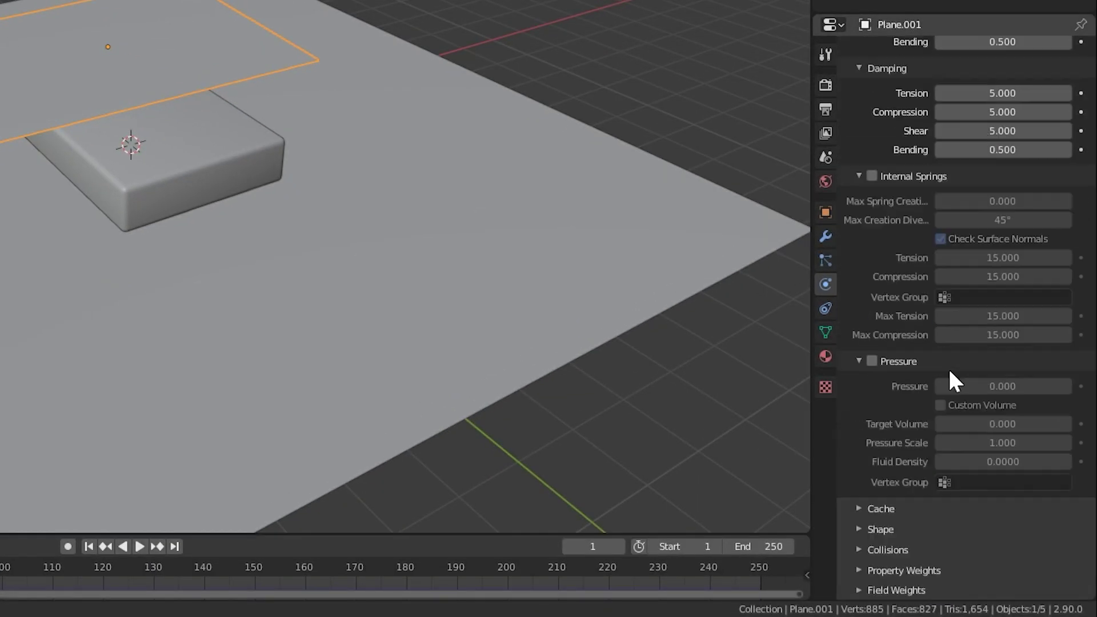
left_click(863, 551)
scroll(899, 345, "down", 8)
left_click(998, 343)
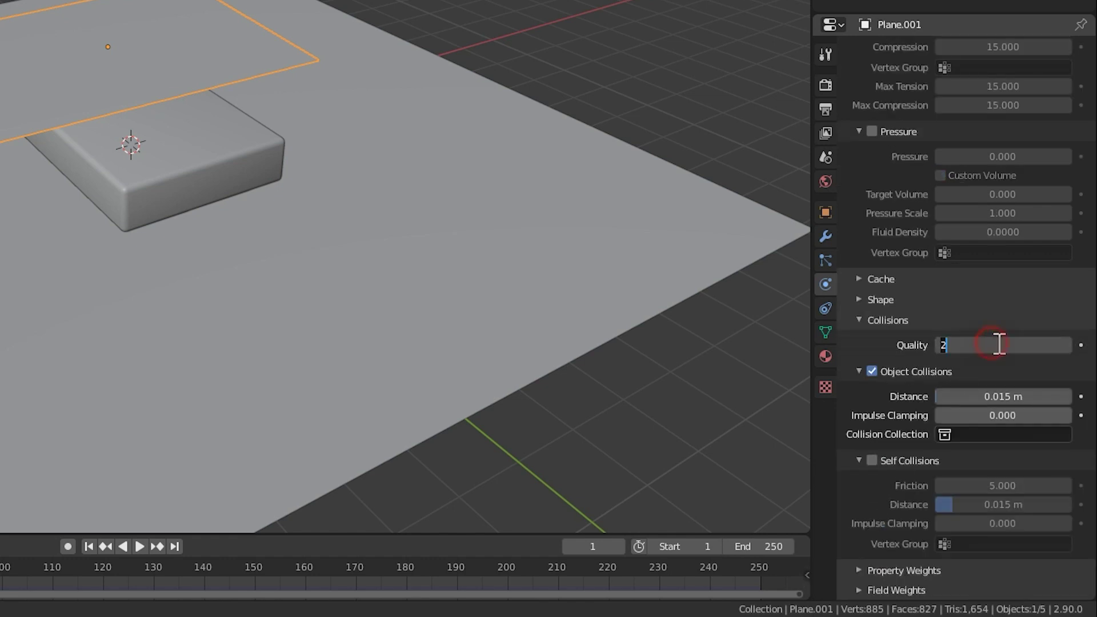
left_click(872, 460)
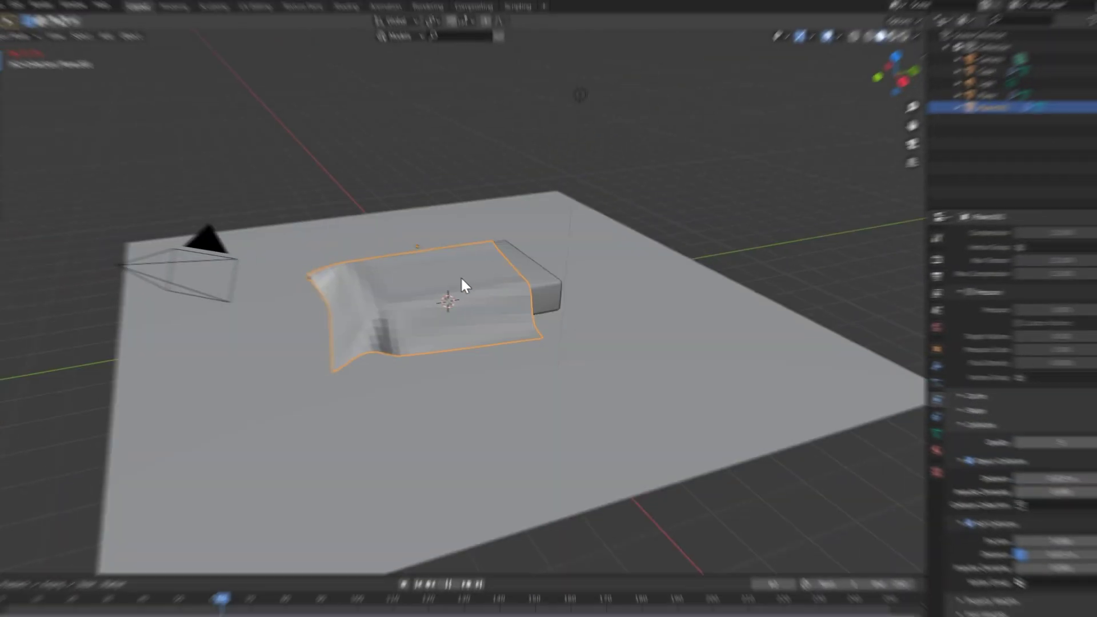
Add level-2 subdivision to the cloth and replay it draping over the slab
middle_click_drag(462, 278, 631, 291)
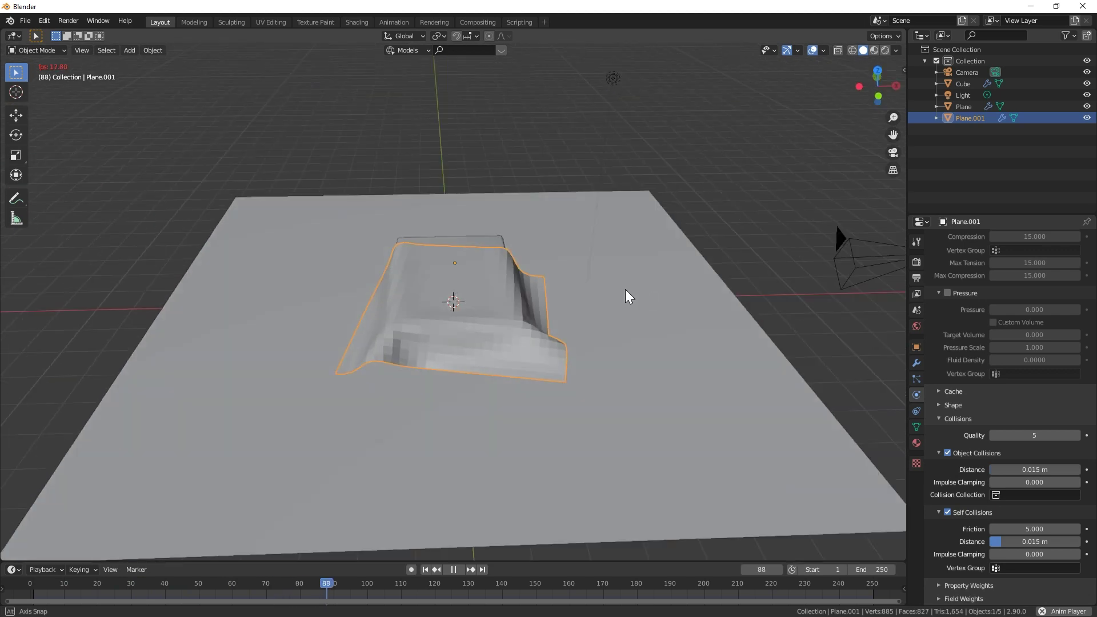
key("space")
left_click(417, 584)
middle_click_drag(604, 386, 574, 339)
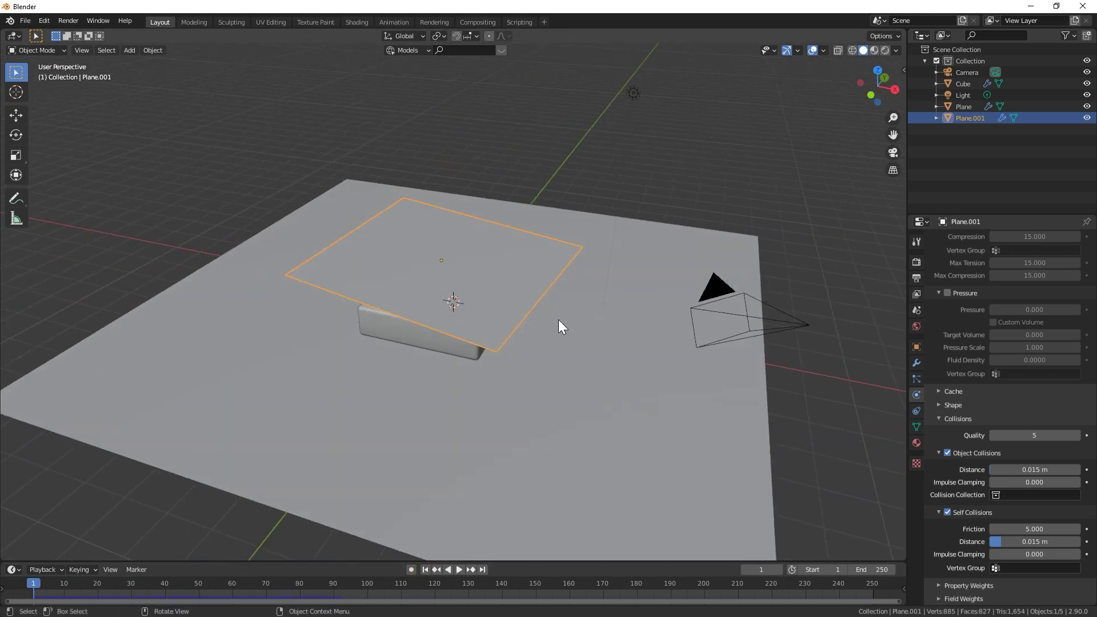
key("Tab")
key("Tab")
key("ctrl+2")
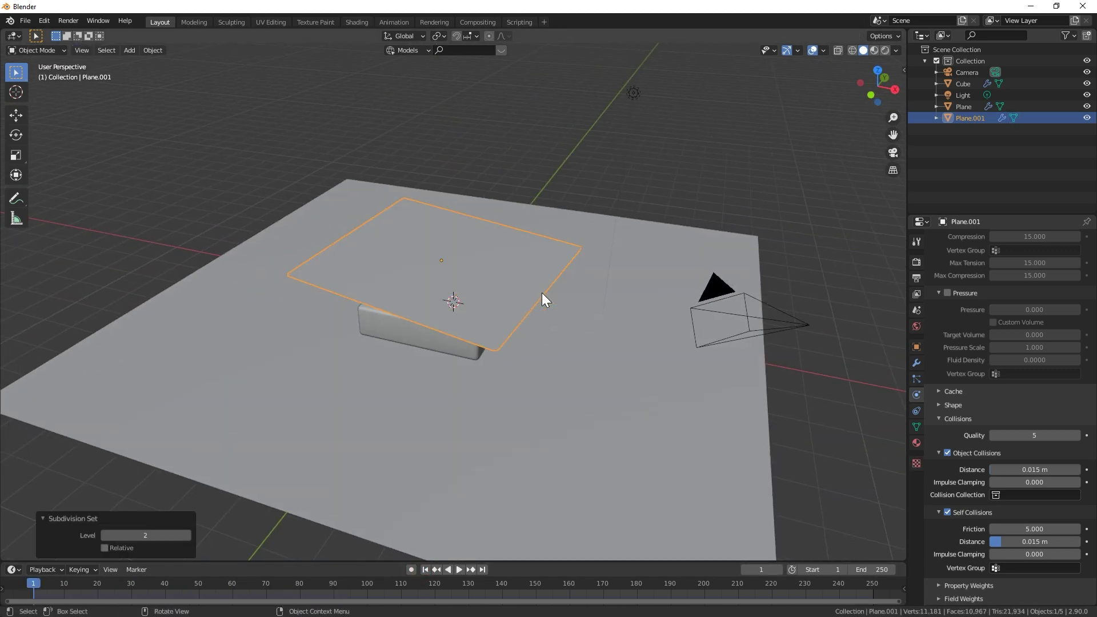
key("space")
middle_click_drag(541, 300, 423, 354)
key("space")
left_click(423, 569)
middle_click_drag(420, 486, 410, 327)
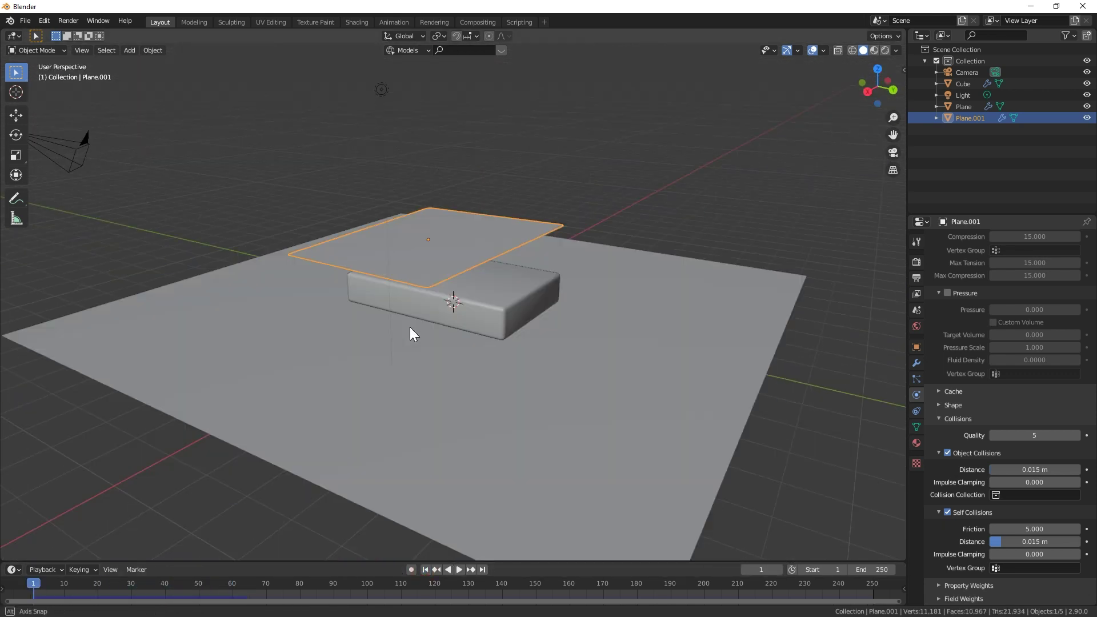
key("shift+a")
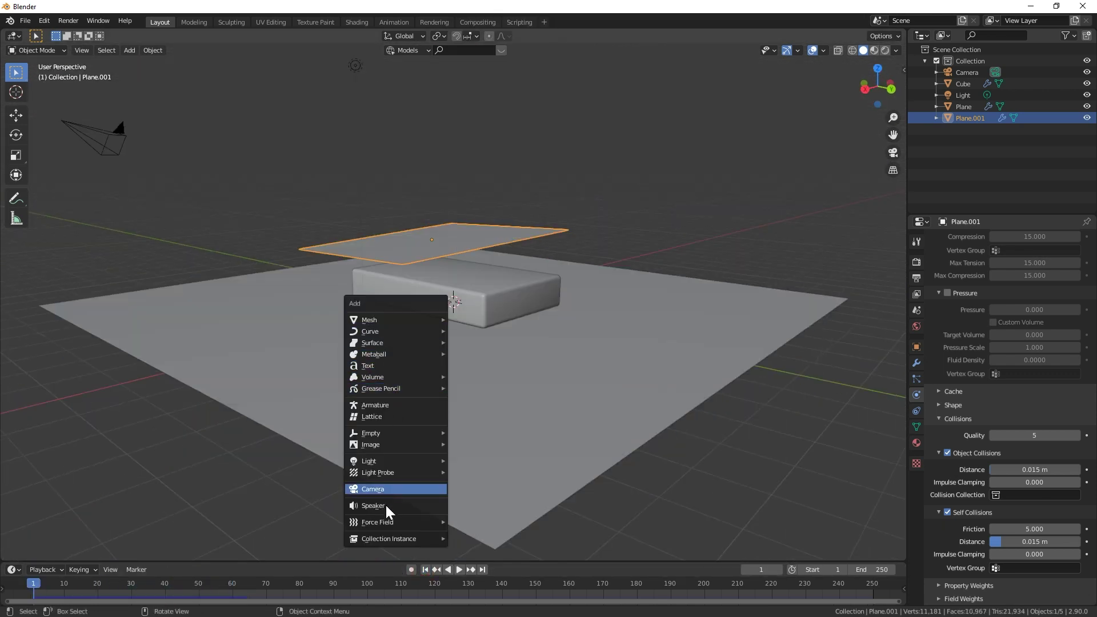
Add a turbulence force field raised above the cloth and test the simulation
mouse_move(382, 521)
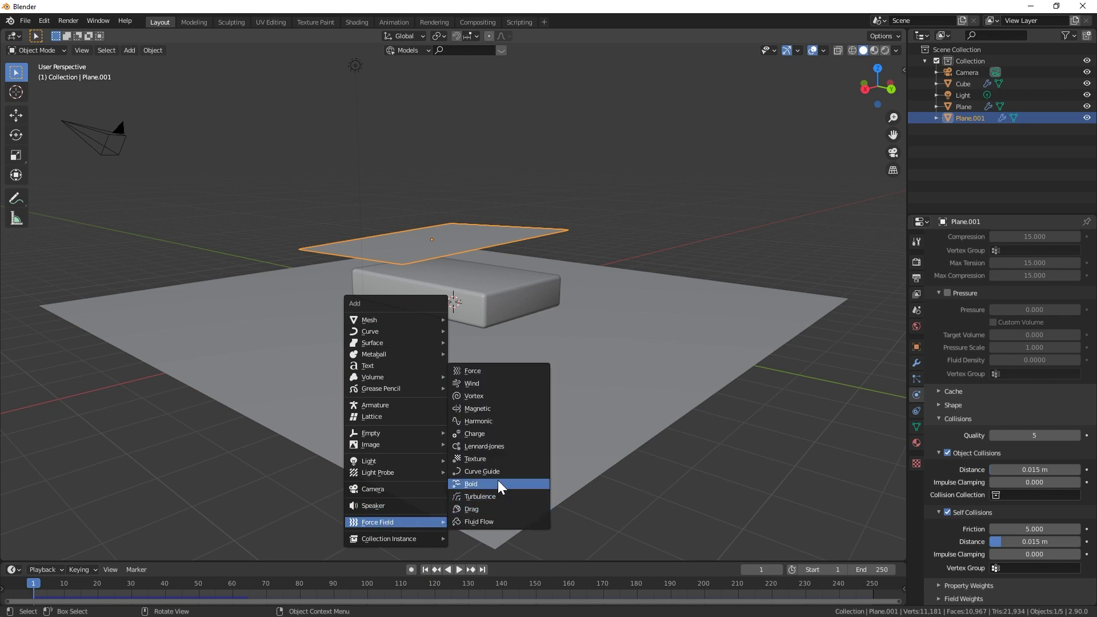
left_click(498, 495)
key("g")
key("z")
left_click(478, 277)
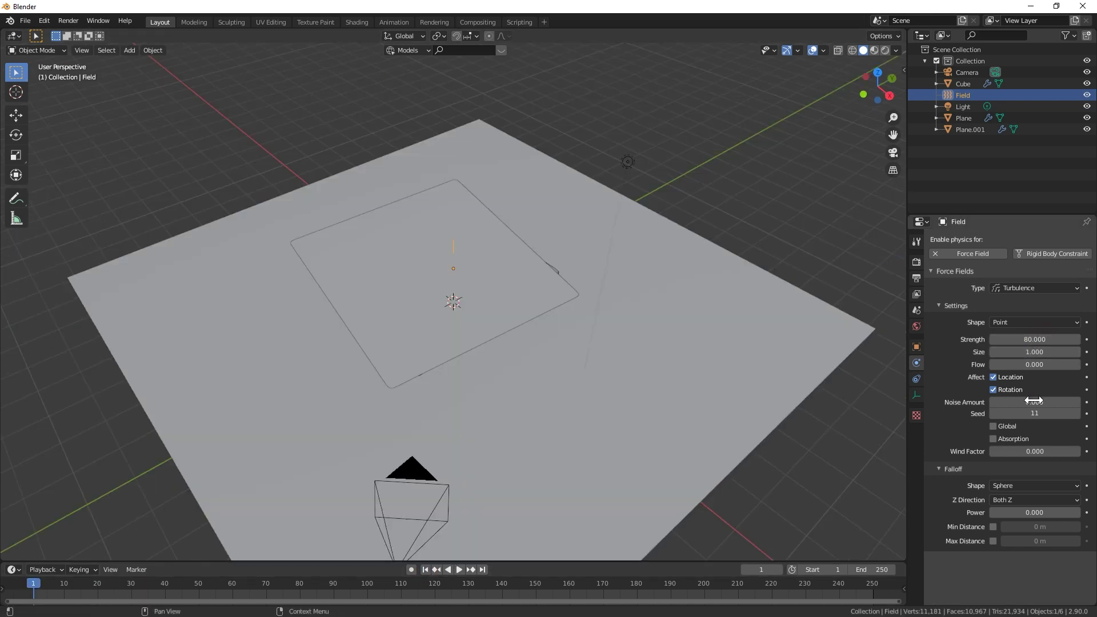
key("space")
key("space")
left_click(426, 569)
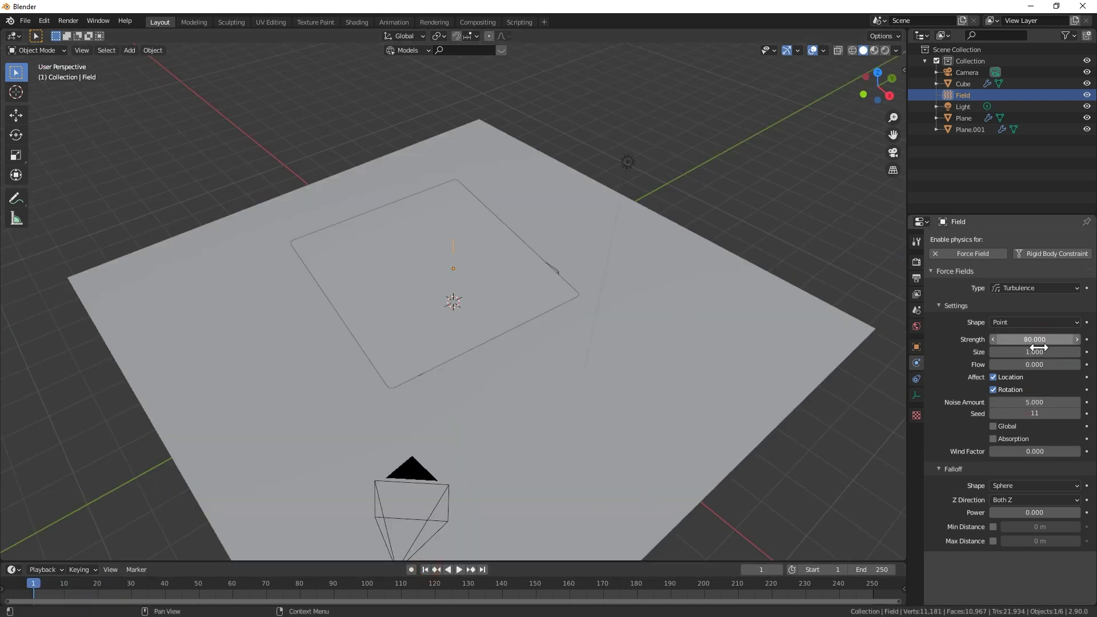
key("Return")
key("space")
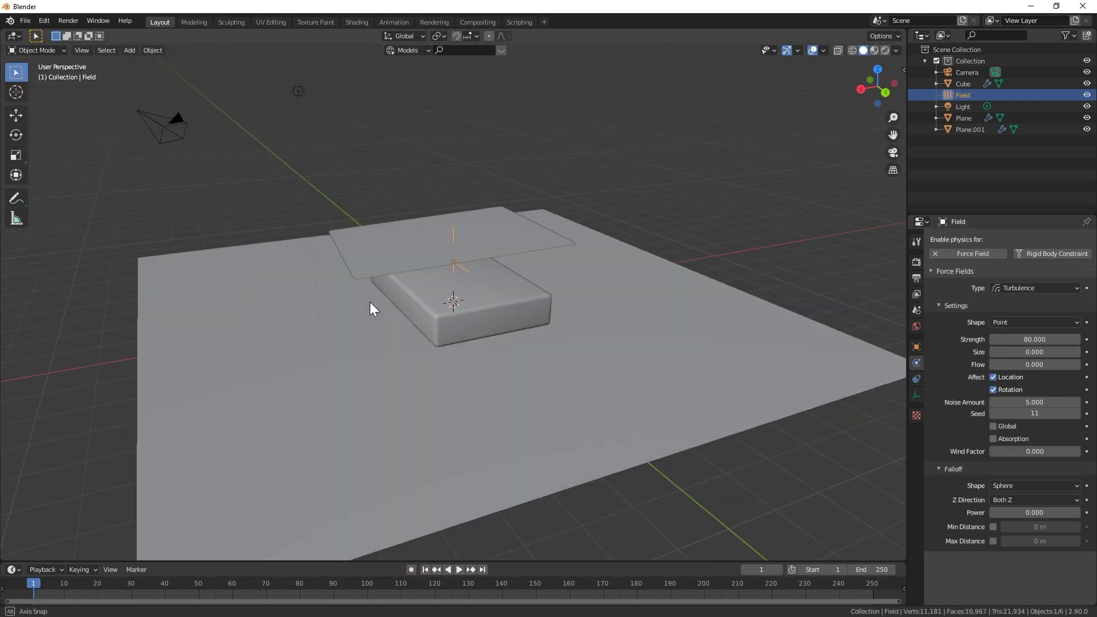
Add a vortex force field about 1.54 m above the cloth and tilt it freely
key("shift+a")
mouse_move(392, 301)
left_click(449, 324)
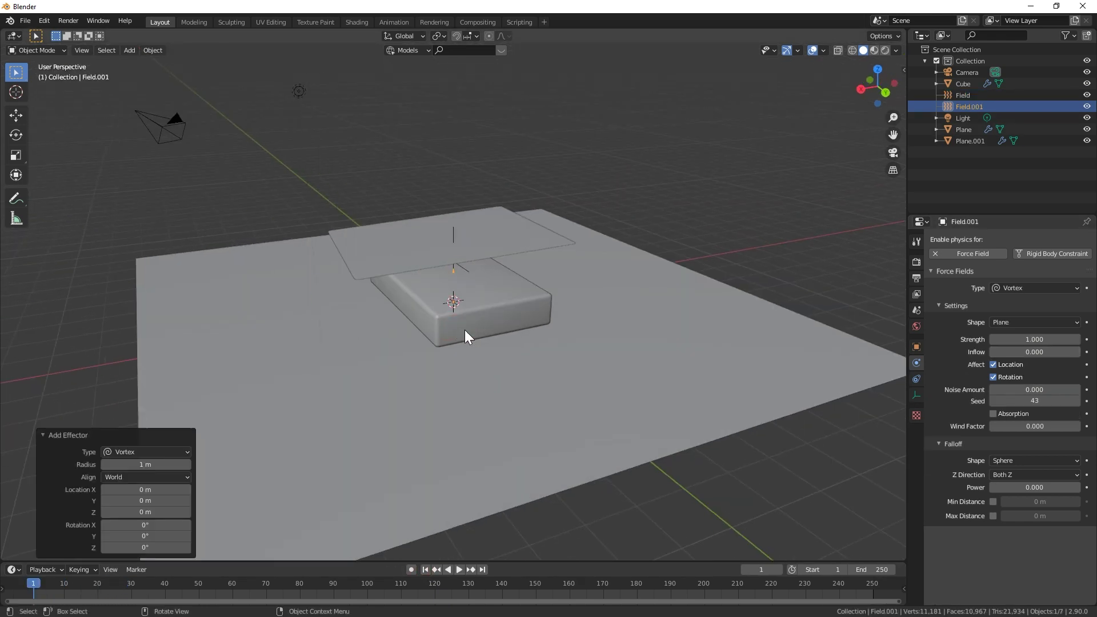
key("g")
key("z")
left_click(492, 280)
key("r")
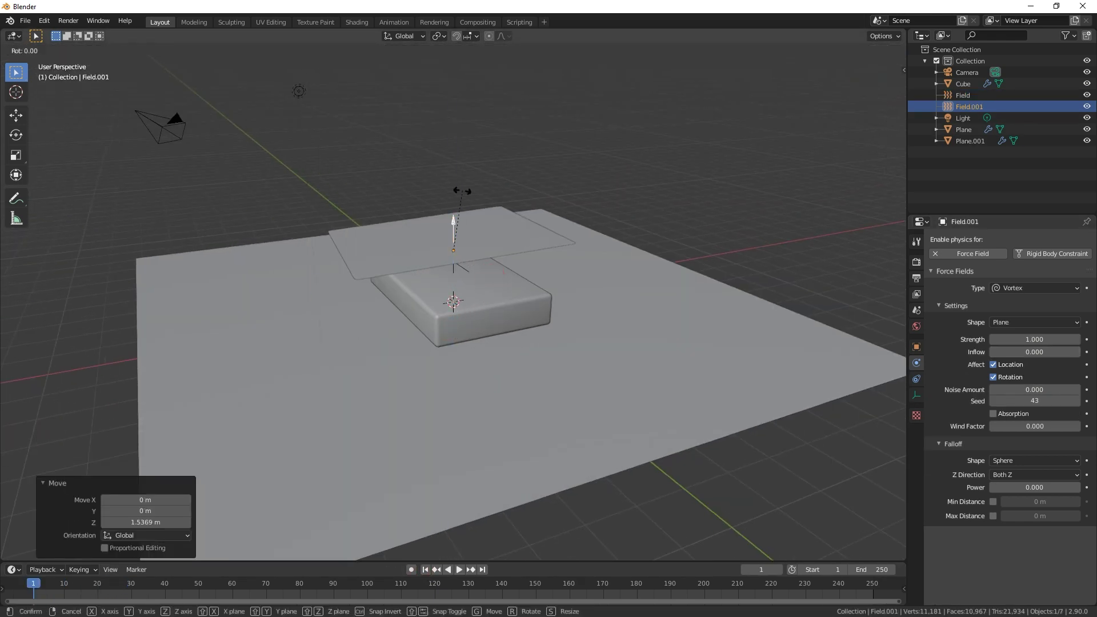
key("r")
left_click(528, 224)
middle_click_drag(528, 224, 741, 294)
Set the vortex strength to 6 and replay the cloth twisting onto the slab
left_click(1036, 340)
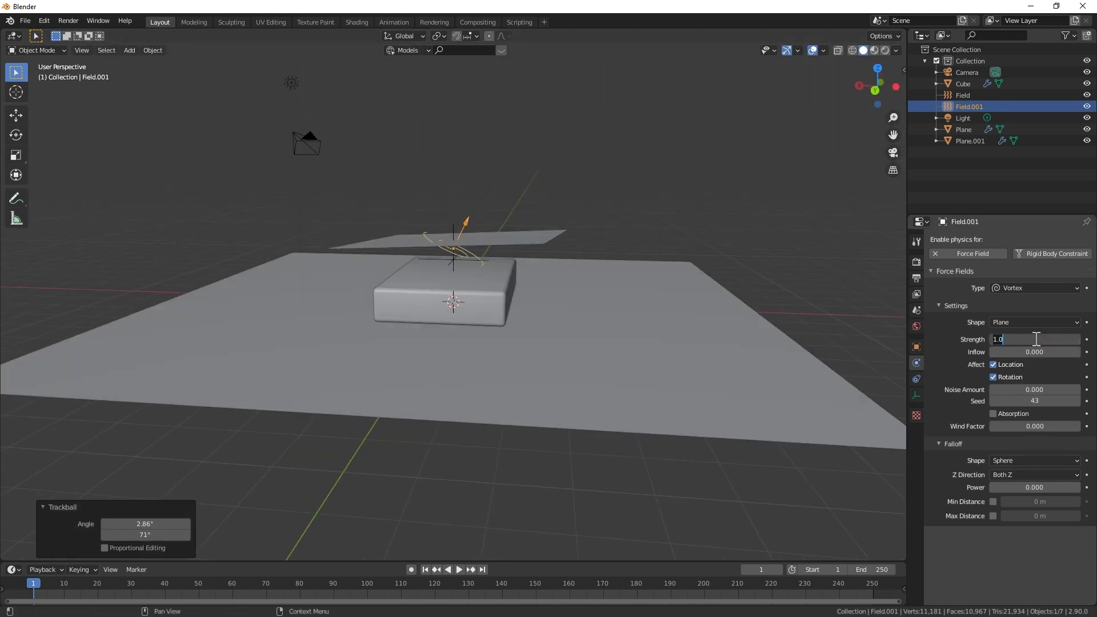
key("space")
middle_click_drag(590, 229, 592, 269)
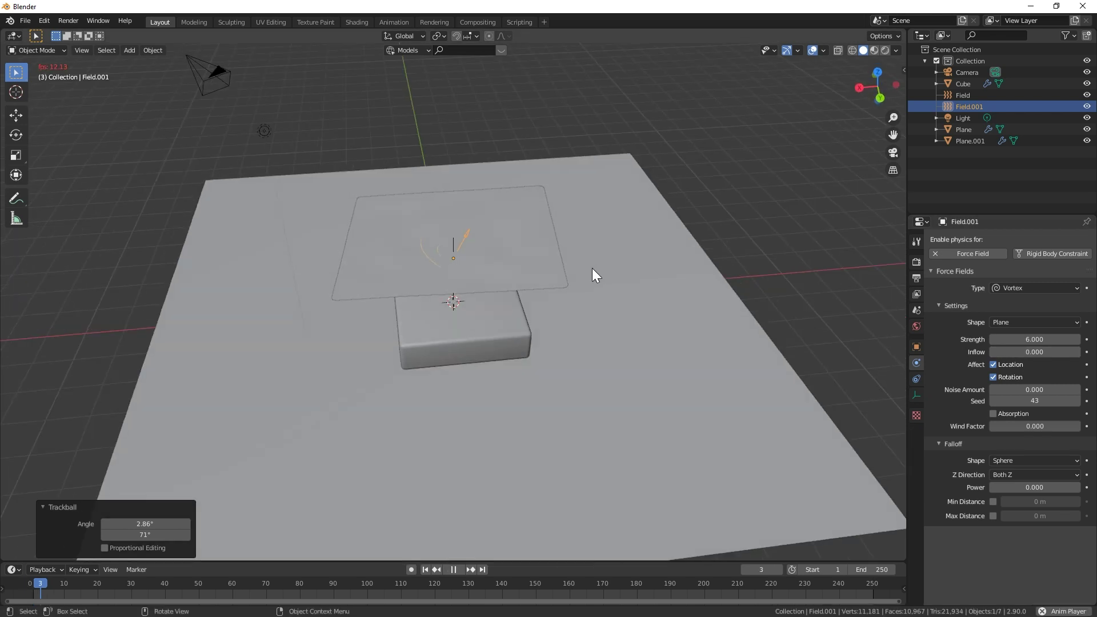
left_click(425, 570)
Set the cloth tension and compression to 3 and replay the simulation
left_click(536, 238)
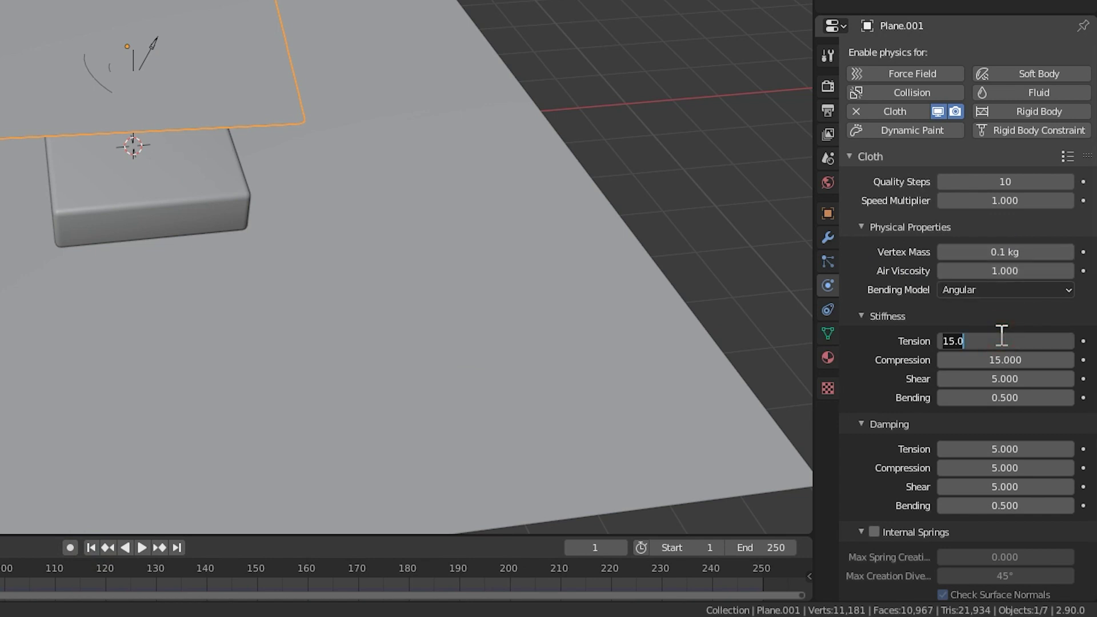
type("3")
key("Return")
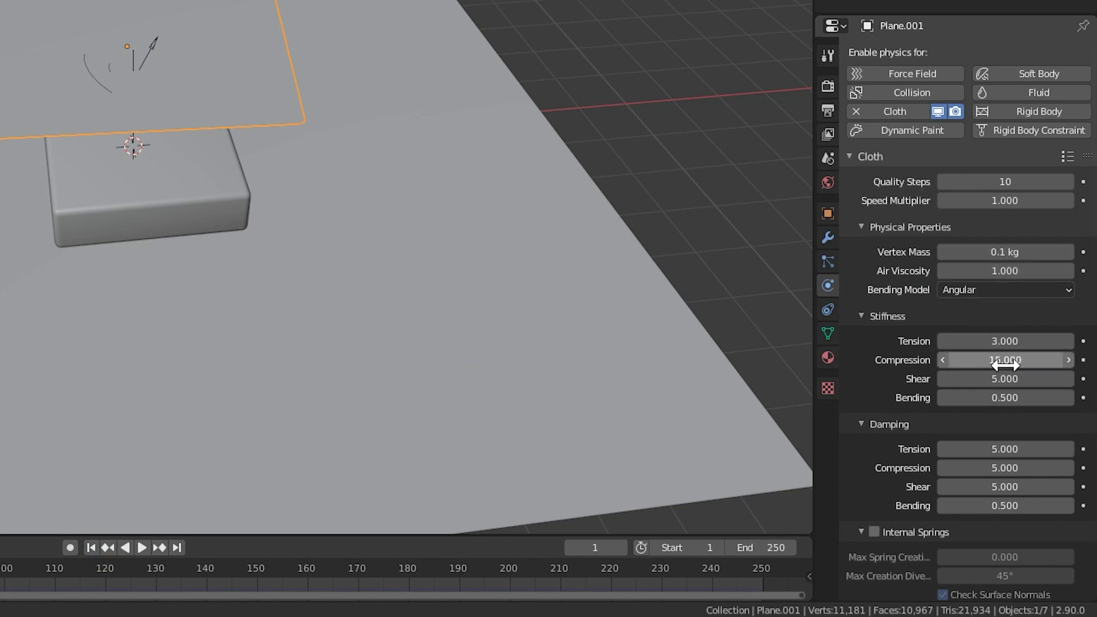
left_click(1007, 360)
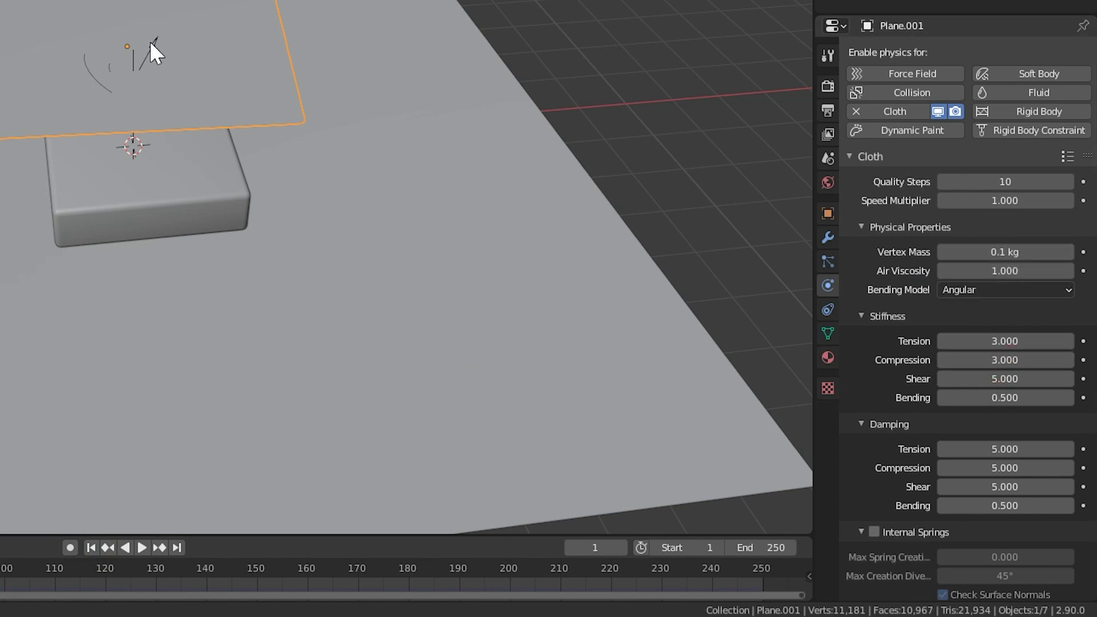
key("space")
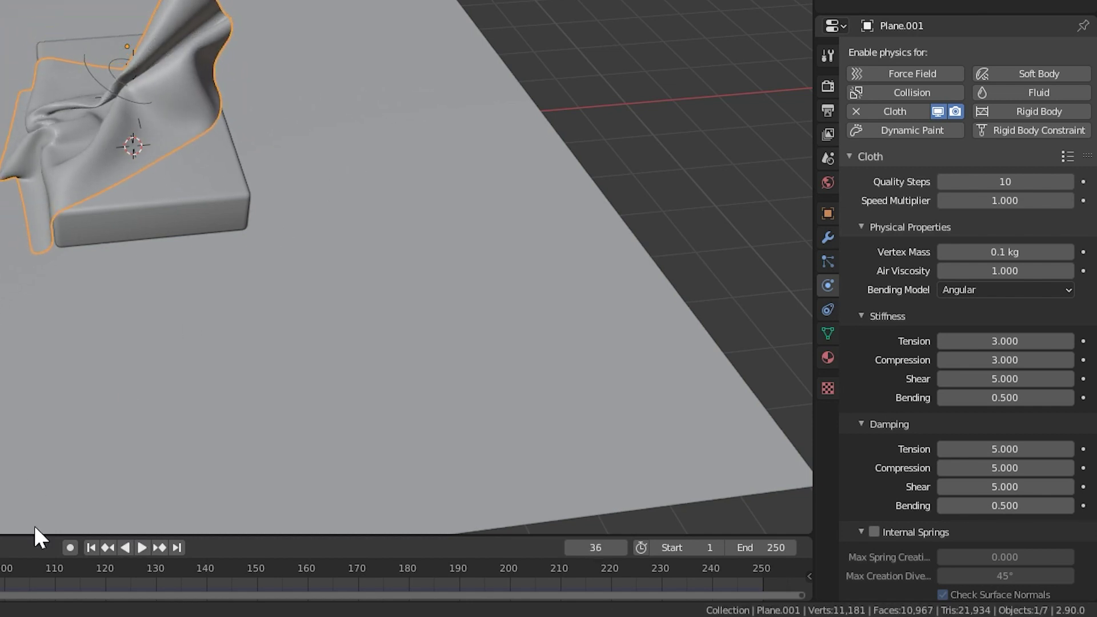
left_click(91, 548)
Subdivide the cloth plane again for more detail and replay the simulation
key("Tab")
right_click(203, 92)
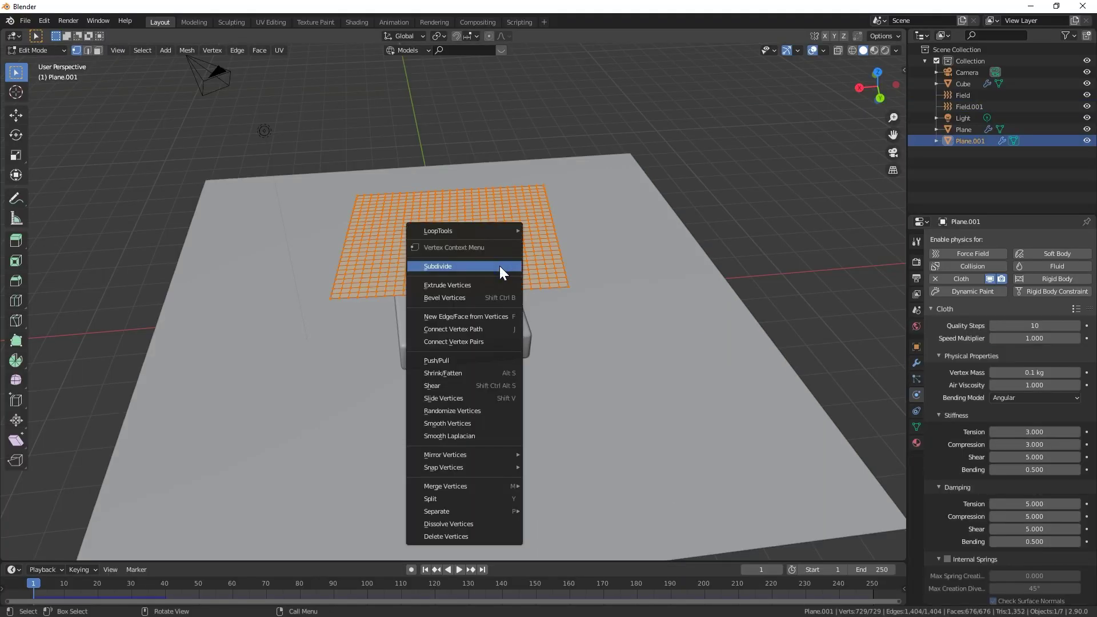
left_click(500, 265)
key("Tab")
key("space")
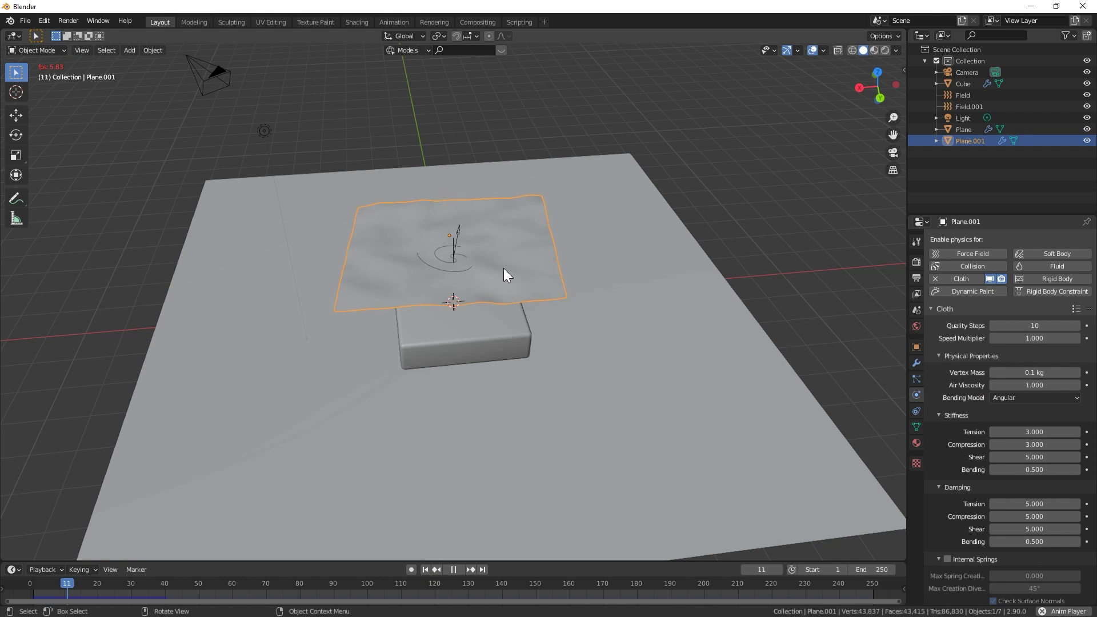
key("space")
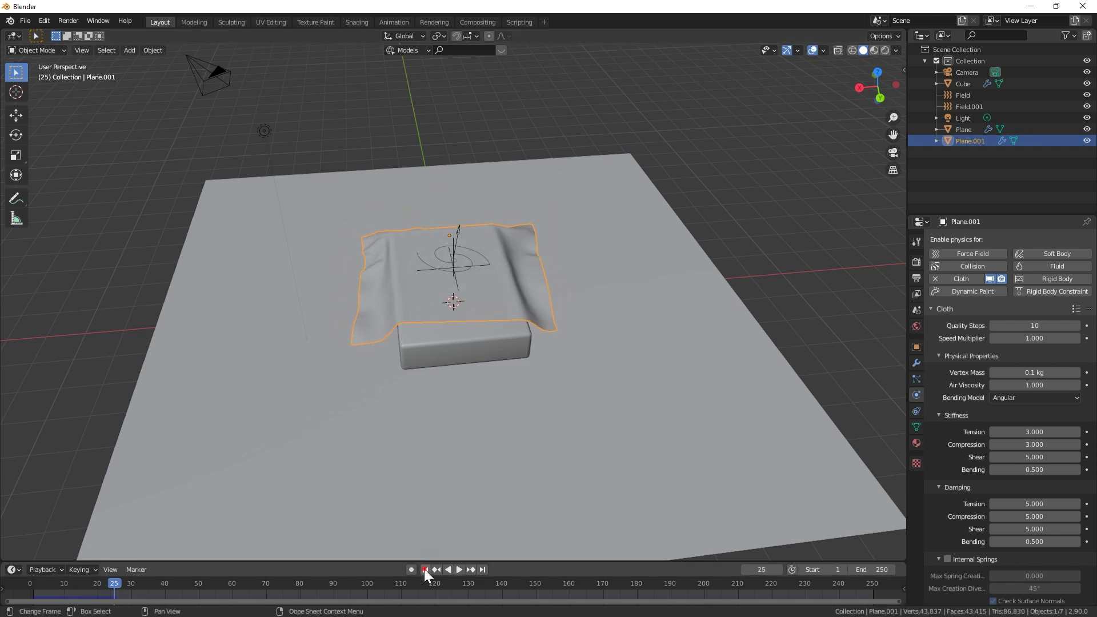
left_click(424, 570)
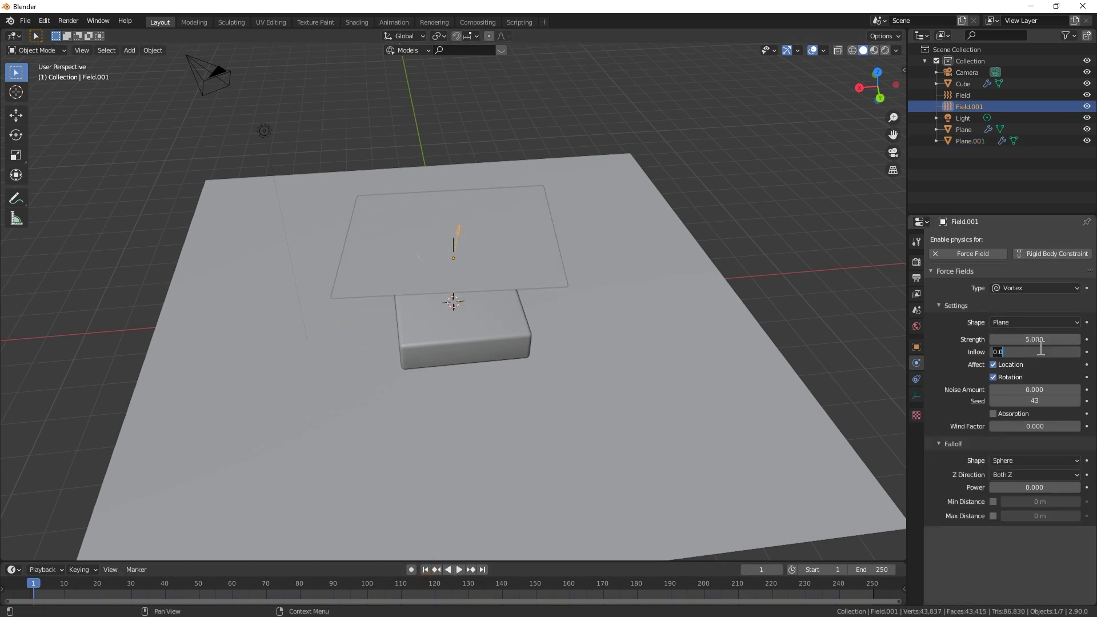
Change the vortex inflow value and test it with a short playback
type("3")
key("Return")
key("space")
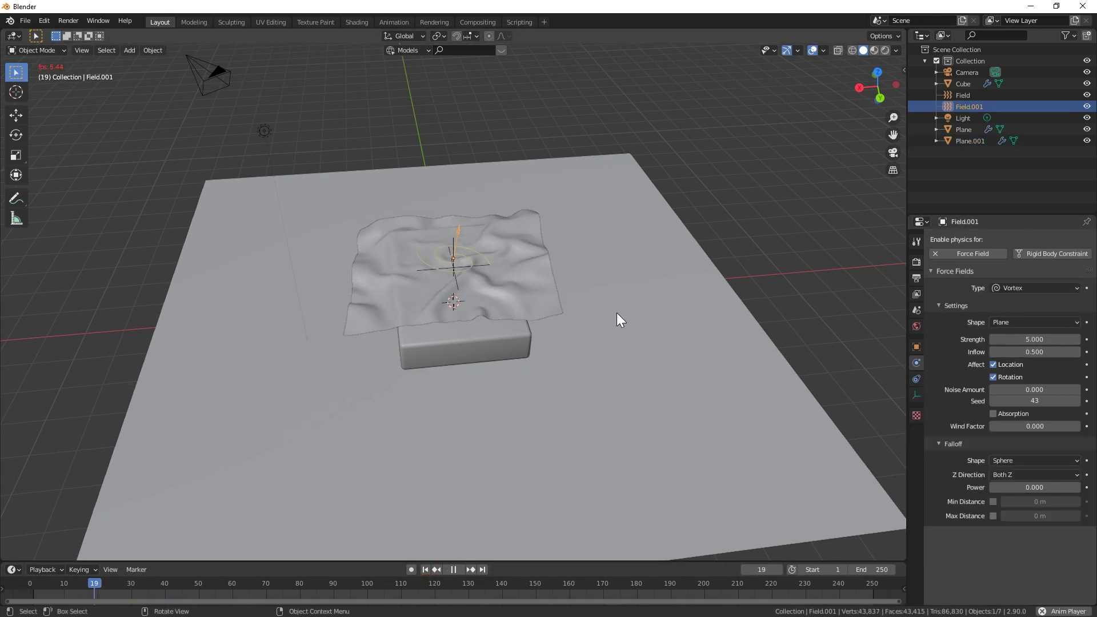
key("space")
left_click(426, 571)
Set the cloth shear to 3 and quality steps to 12, then replay
middle_click_drag(343, 302, 536, 314)
left_click(536, 315)
double_click(1035, 457)
type("3")
key("Return")
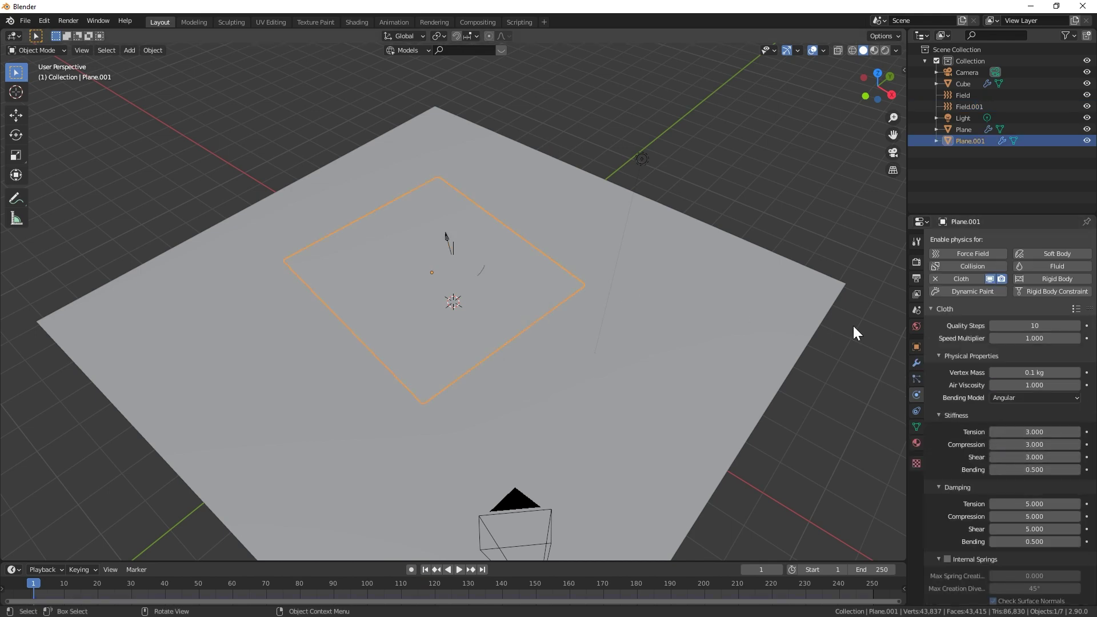
left_click(1077, 326)
left_click(1076, 326)
middle_click_drag(686, 303, 271, 334)
key("space")
Replay the simulation with the vortex noise at 0.98 and inspect the draped cloth
key("space")
scroll(481, 245, "up", 4)
left_click(425, 570)
left_click(453, 145)
key("space")
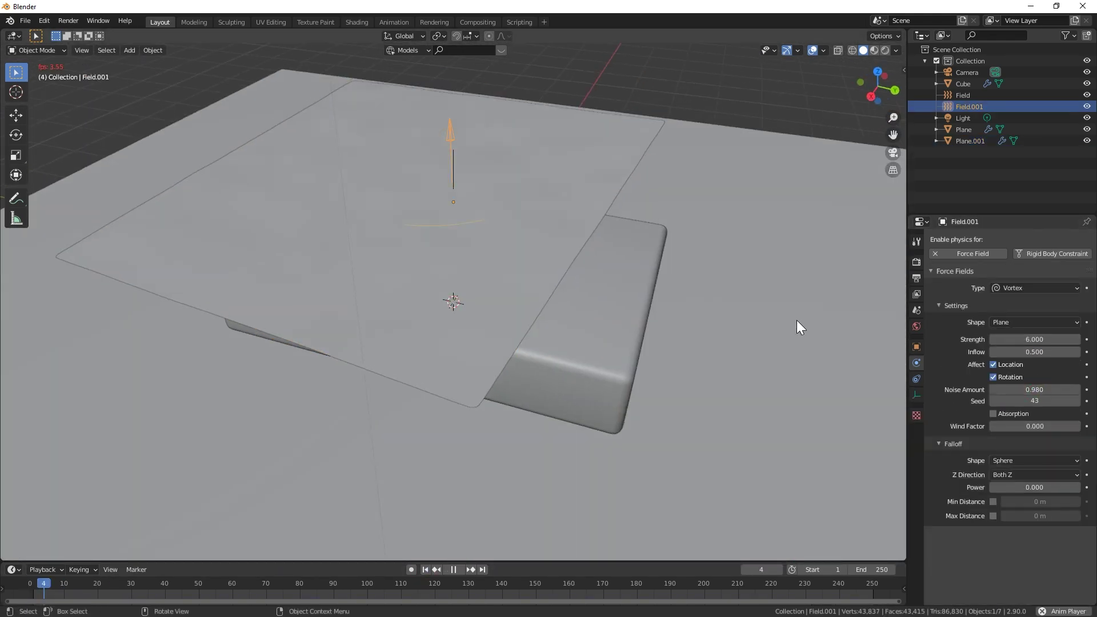
key("space")
left_click(567, 244)
middle_click_drag(567, 243, 520, 296)
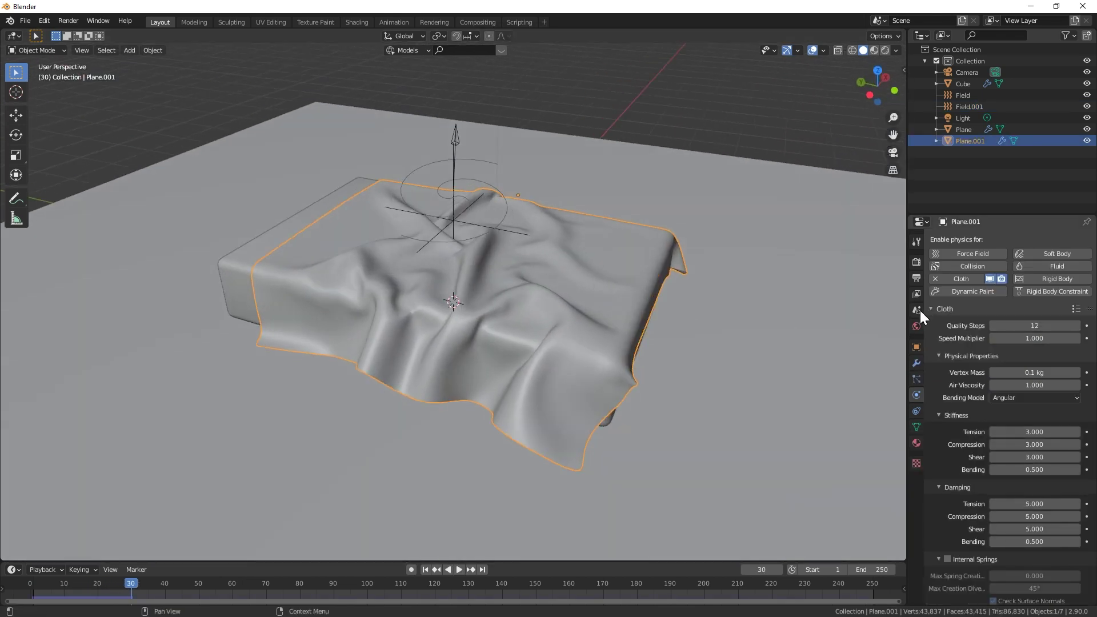
Apply the Cloth modifier to bake the draped shape into the mesh
left_click(916, 364)
left_click(1058, 284)
left_click(1000, 296)
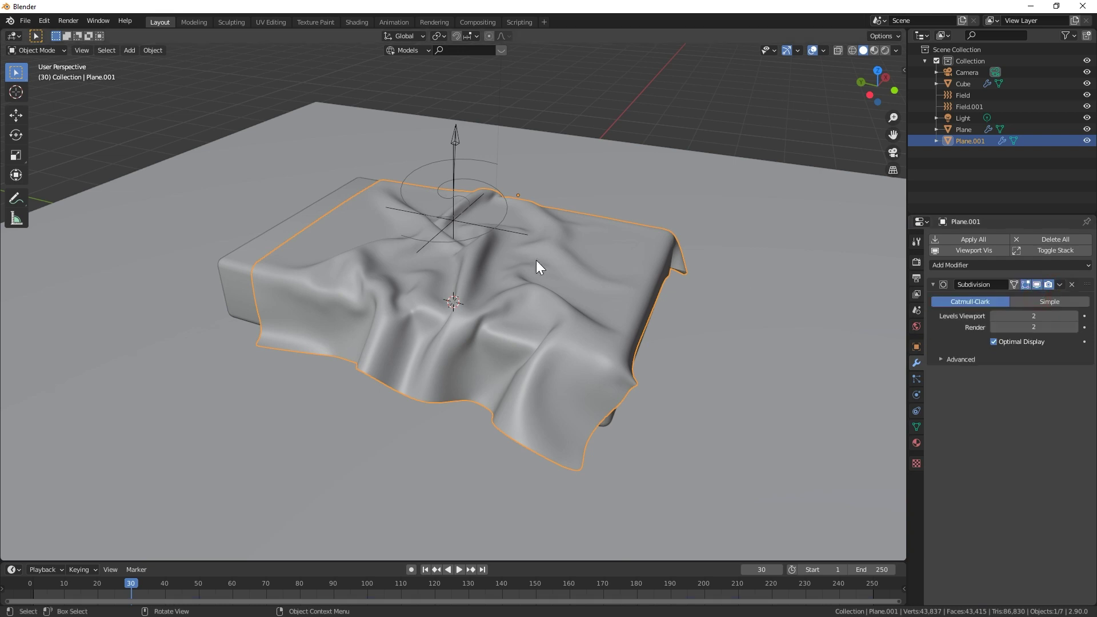
middle_click_drag(536, 259, 480, 283)
Add a Solidify modifier to the cloth with 0.0025 m thickness and Even Thickness on
left_click(972, 265)
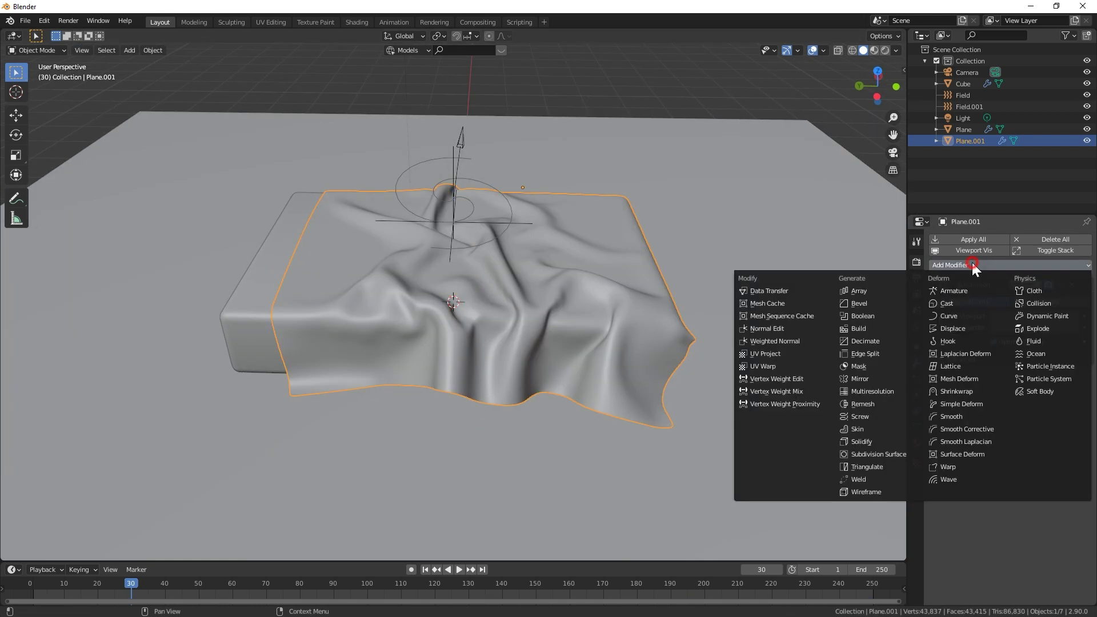
left_click(861, 441)
middle_click_drag(469, 354, 422, 294)
type("0.05")
key("Return")
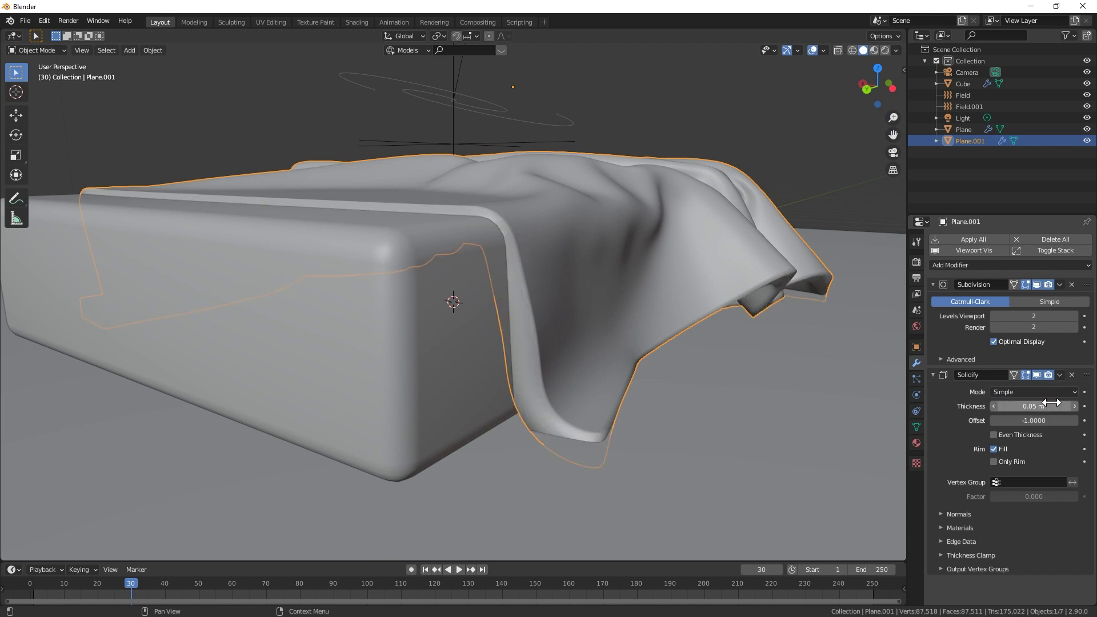
left_click(1038, 409)
type(".005")
key("Return")
left_click(994, 435)
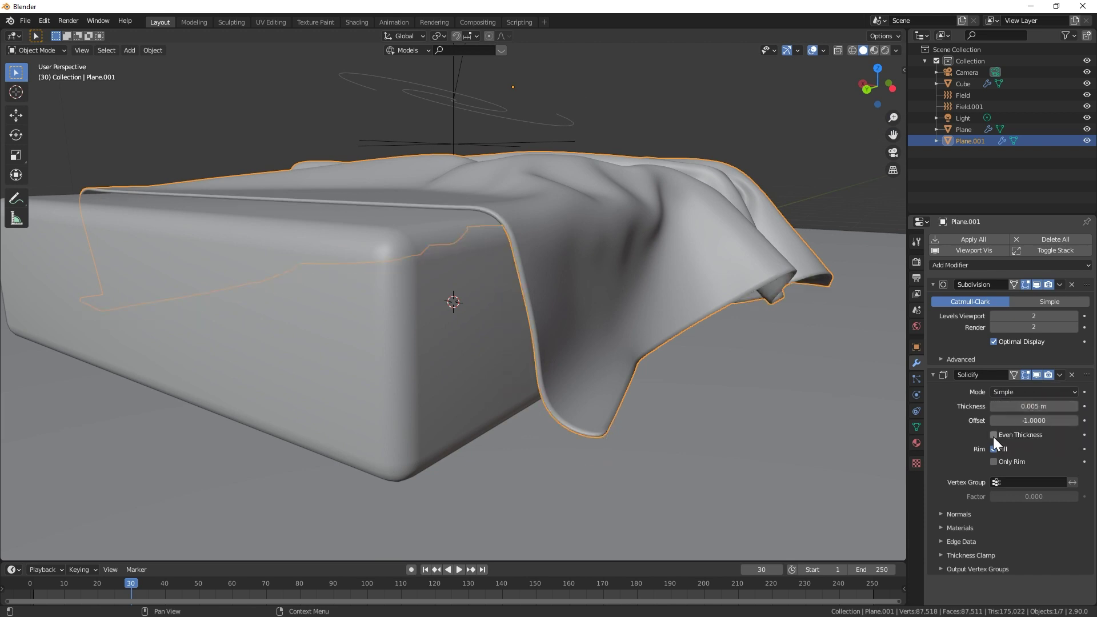
left_click(1031, 404)
type(".0025")
key("Return")
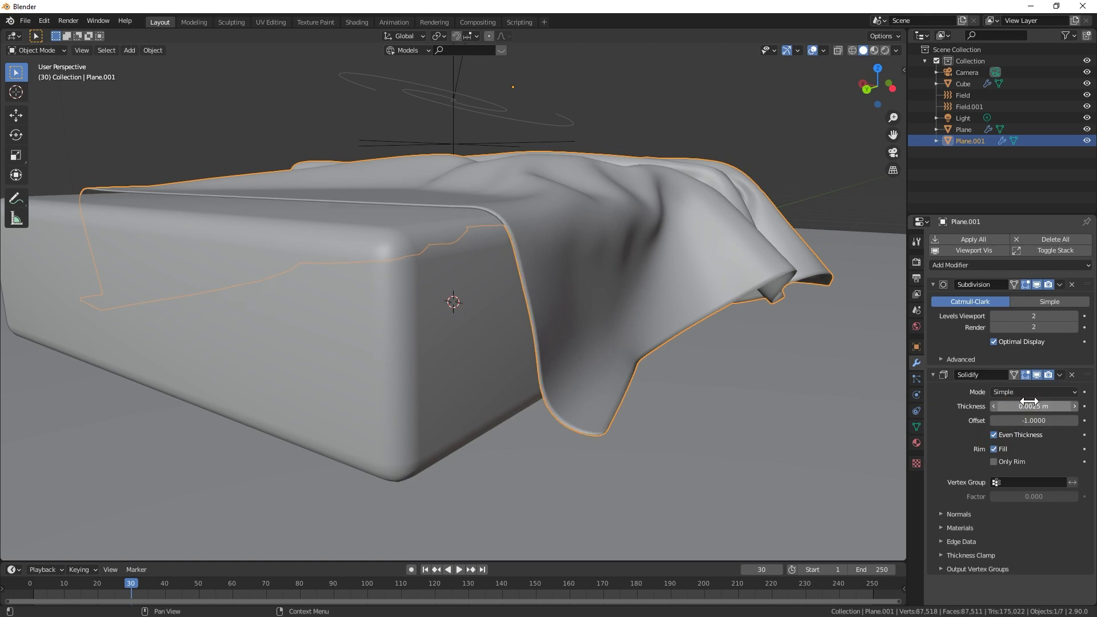
middle_click_drag(571, 262, 614, 225)
Select the vortex and turbulence force fields and delete them
scroll(594, 240, "down", 7)
middle_click_drag(515, 257, 709, 300)
left_click(453, 230)
left_click(454, 244, "shift")
left_click(451, 237)
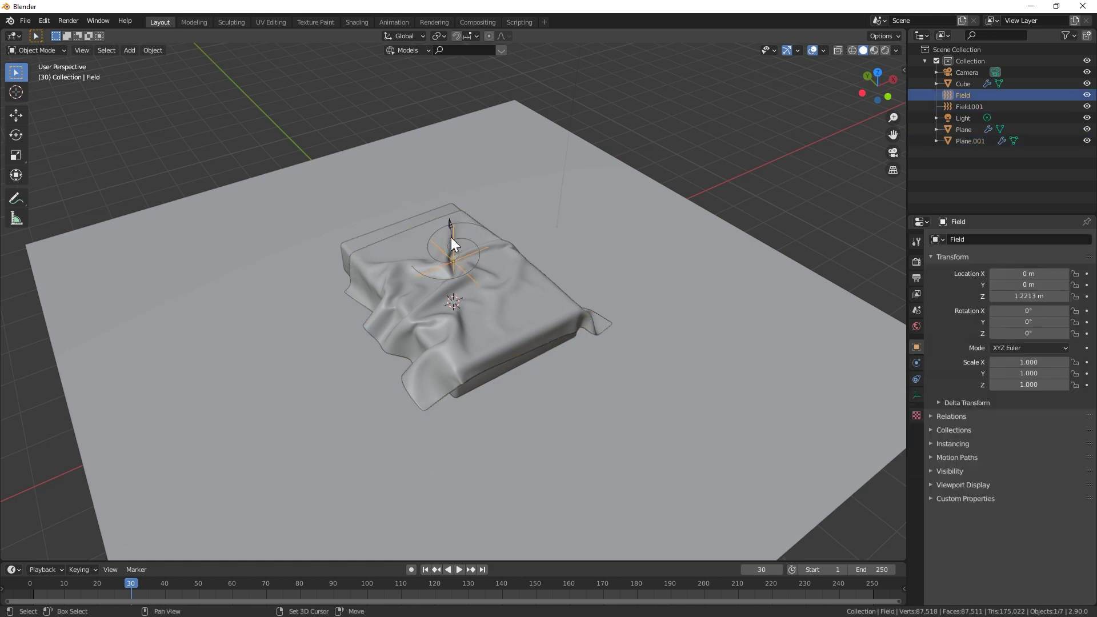
left_click(450, 223, "shift")
key("Delete")
mouse_move(382, 280)
middle_mouse_down()
mouse_move(304, 230)
mouse_move(280, 301)
mouse_move(392, 298)
middle_mouse_up()
scroll(430, 292, "up", 2)
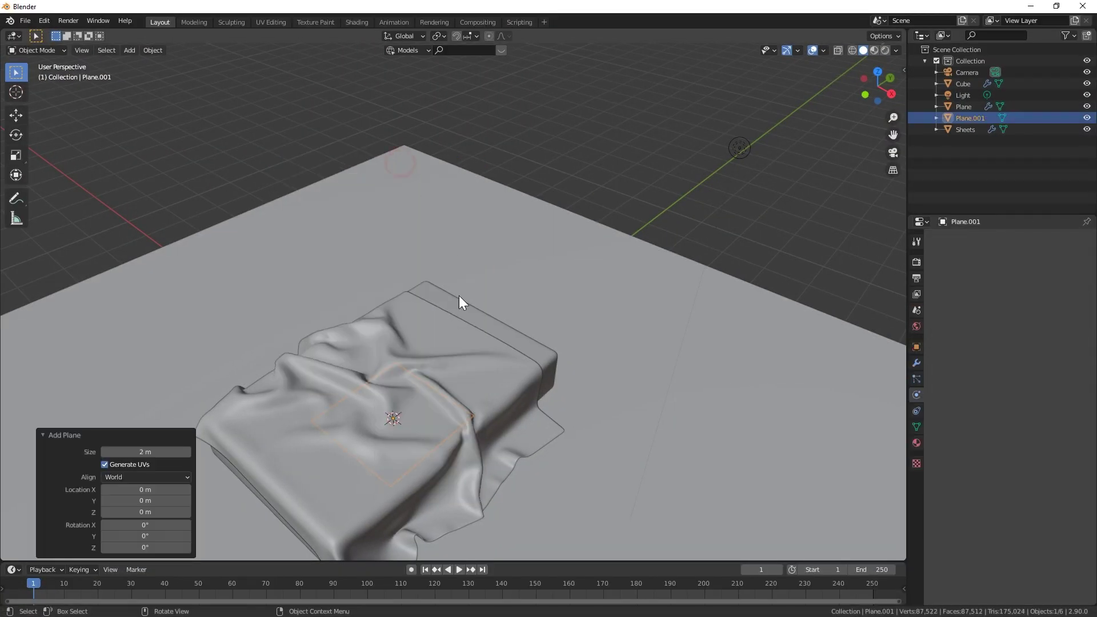
Raise the new plane about 1.86 m and narrow it to 0.6 along Y
key("g")
key("z")
left_click(552, 294)
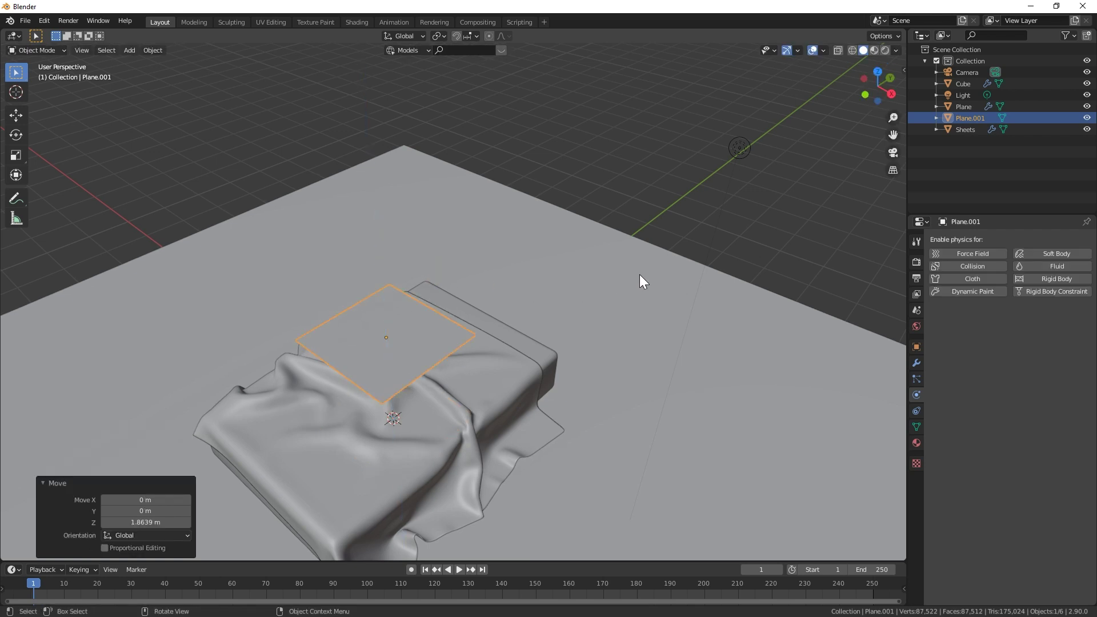
key("s")
key("y")
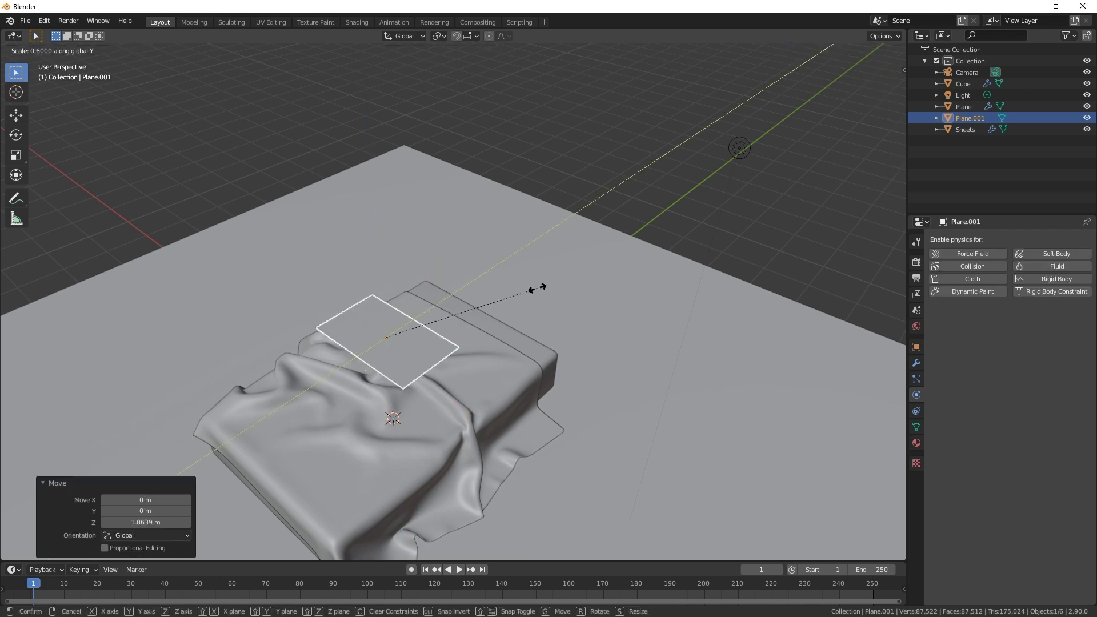
left_click(538, 289)
middle_click_drag(399, 375, 429, 421)
In Edit Mode, add loop cuts and subdivide the plane with 6 cuts
key("Tab")
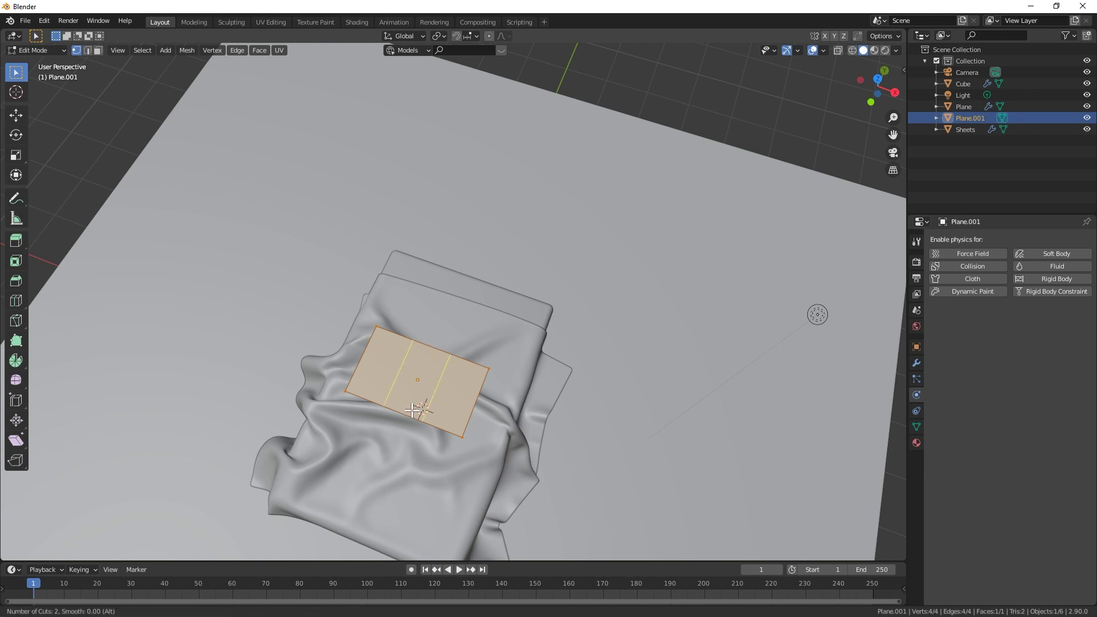
left_click(413, 410)
right_click(416, 409)
key("ctrl+r")
left_click(471, 409)
right_click(471, 410)
key("a")
right_click(433, 408)
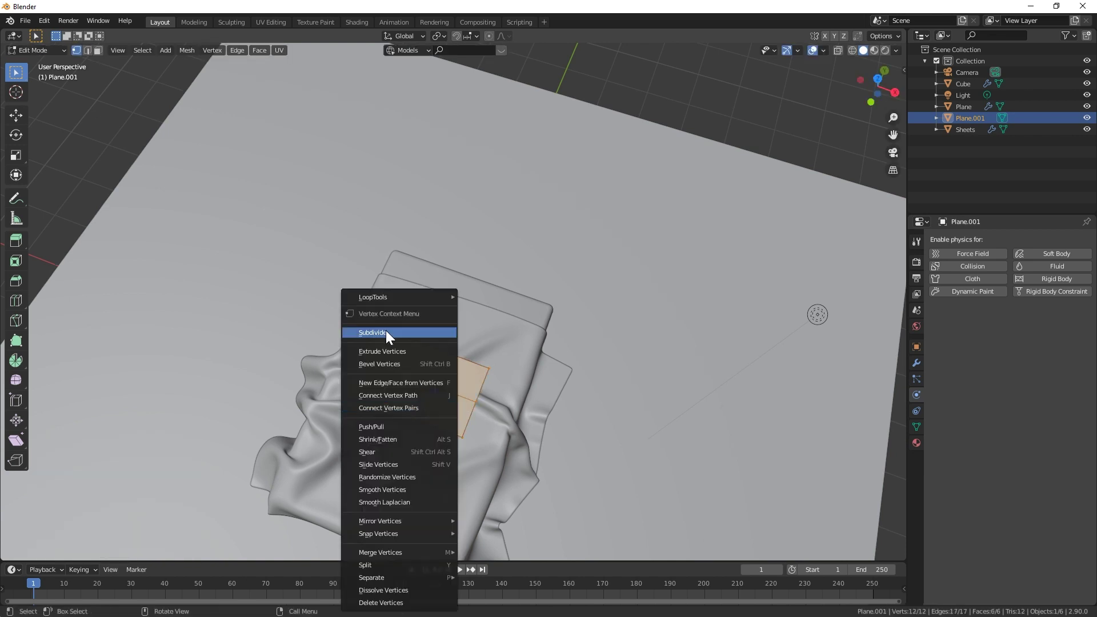
left_click(387, 336)
left_click_drag(148, 472, 174, 471)
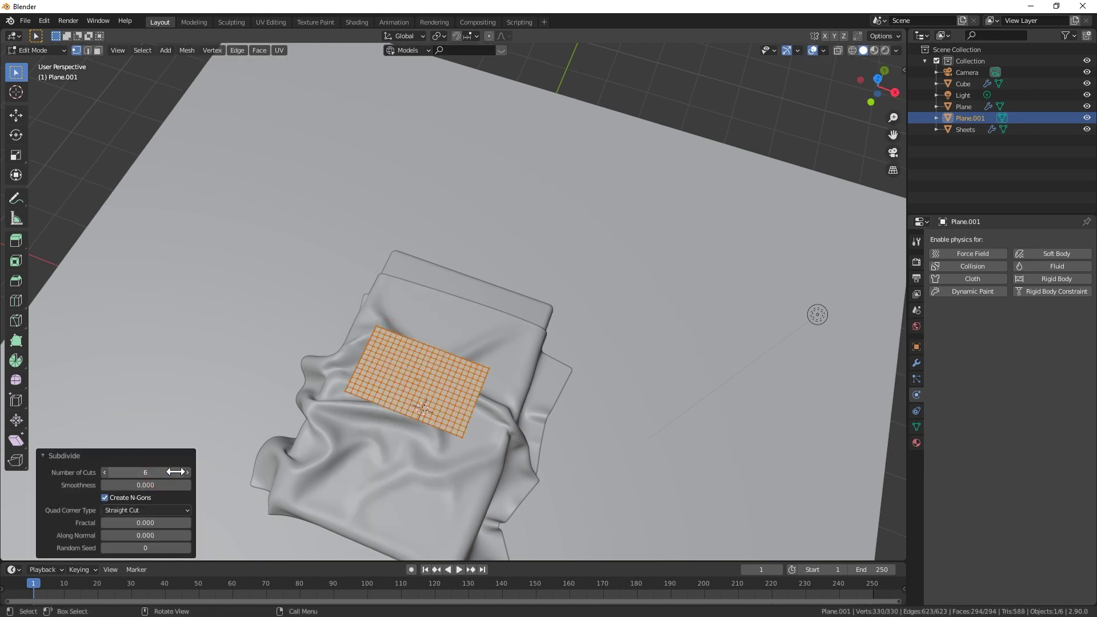
Extrude the grid into a slab and select its side rim loops
middle_click_drag(417, 407, 453, 266, "shift")
scroll(430, 353, "up", 4)
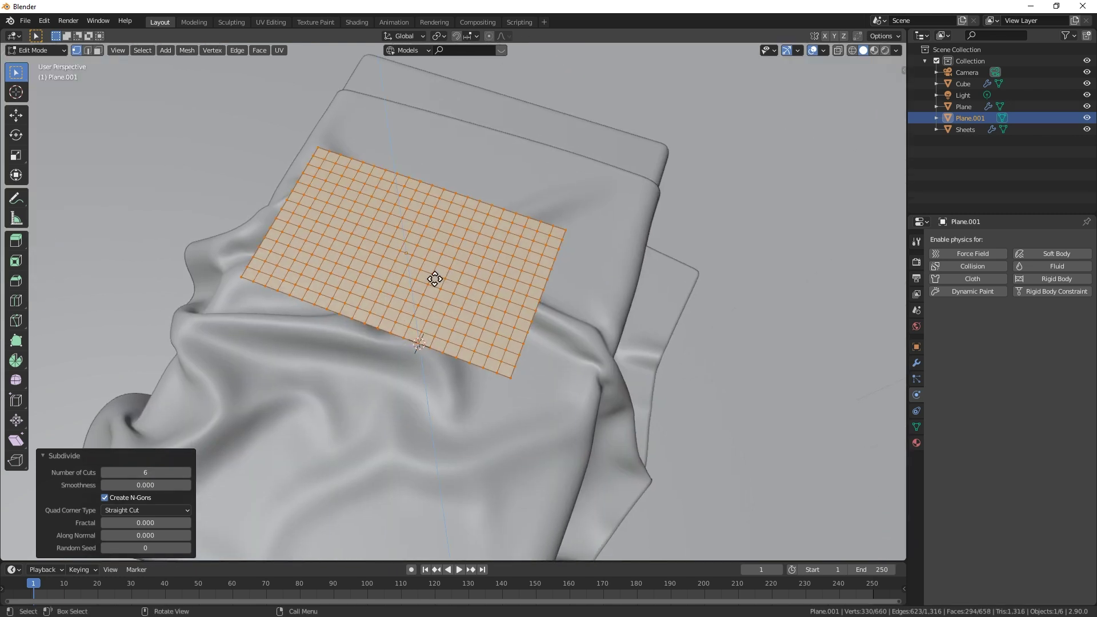
left_click(432, 271)
middle_click_drag(424, 318, 506, 298)
left_click(423, 314, "alt")
left_click(425, 307, "alt+shift")
left_click(469, 260, "alt+shift")
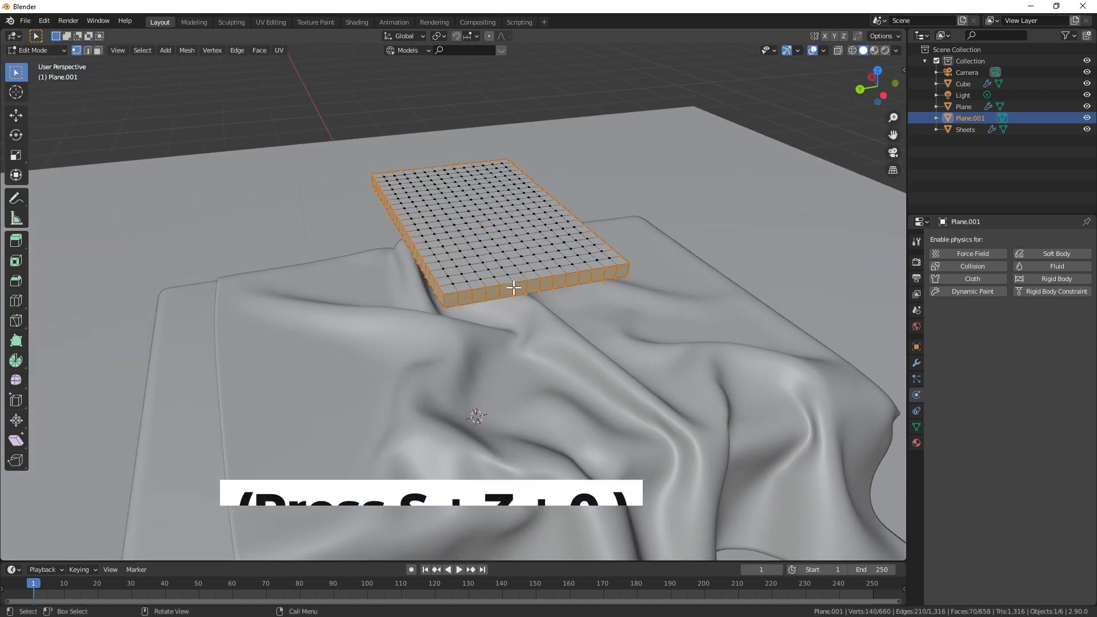
Flatten the rim to zero Z height and merge vertices by distance
key("s")
key("z")
key("0")
key("Return")
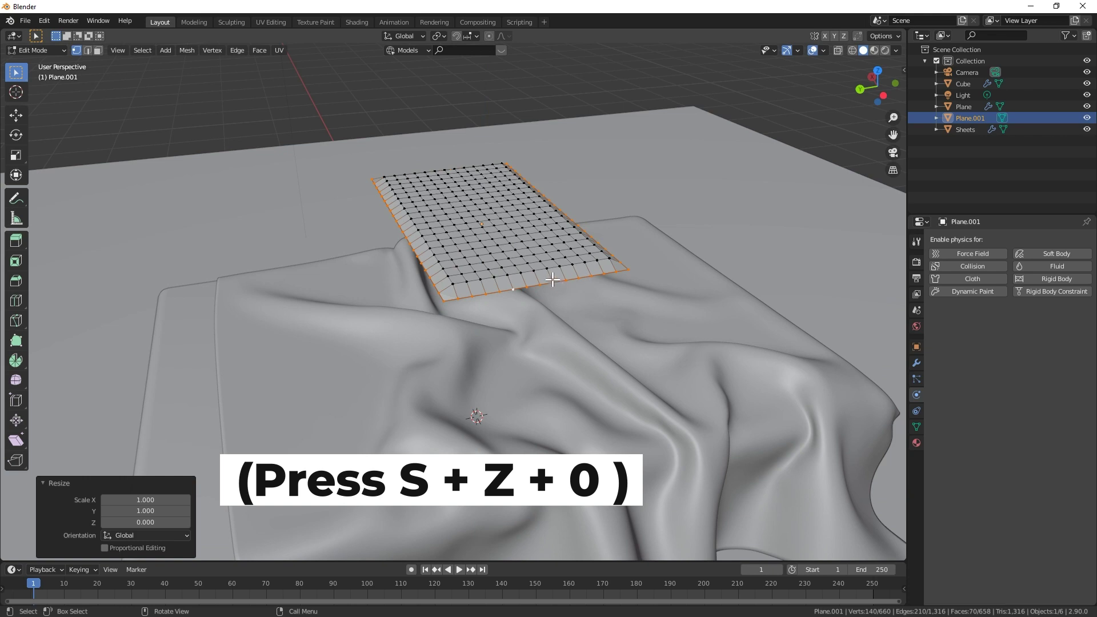
key("m")
left_click(557, 283)
key("Tab")
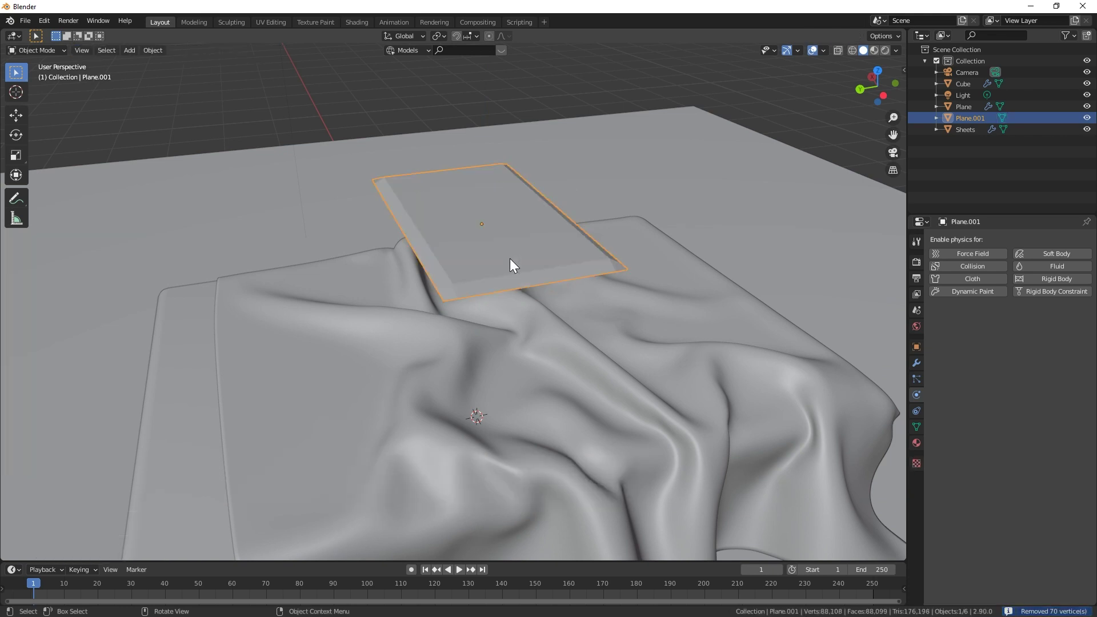
Give the plane cloth physics and place it slightly tilted at the bed head
left_click(985, 278)
middle_click_drag(629, 286, 397, 285)
scroll(398, 285, "down", 3)
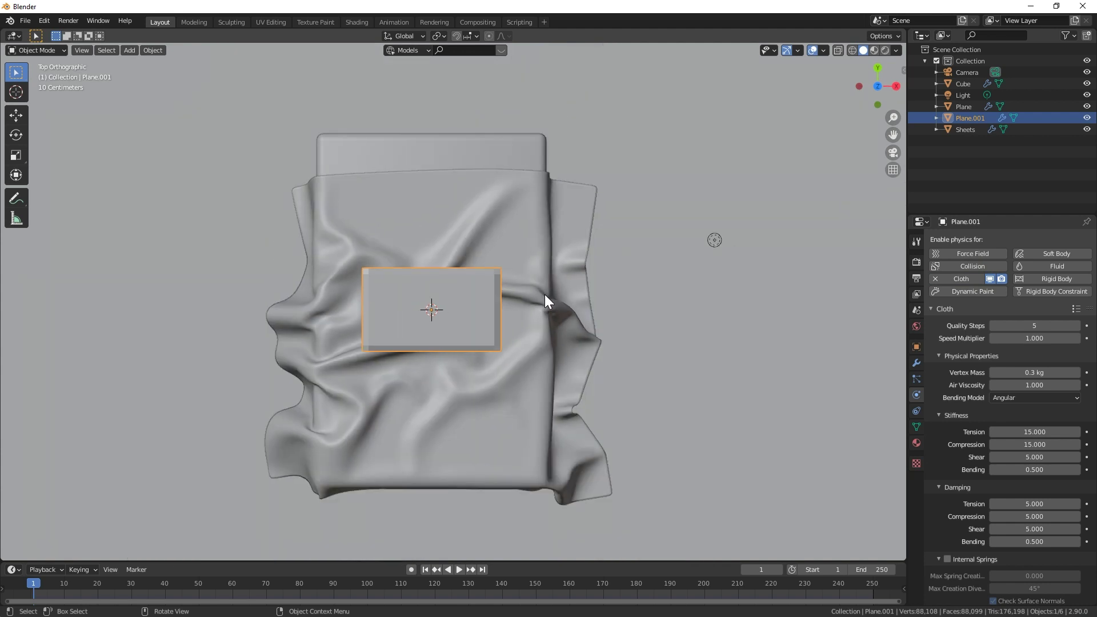
key("g")
left_click(500, 172)
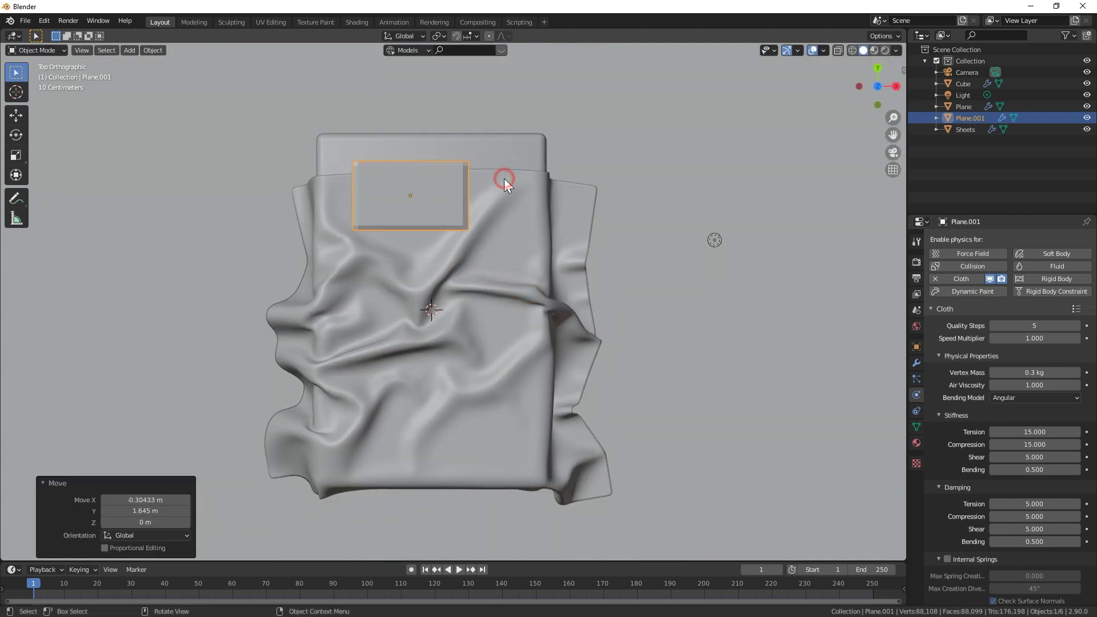
key("r")
key("r")
left_click(493, 185)
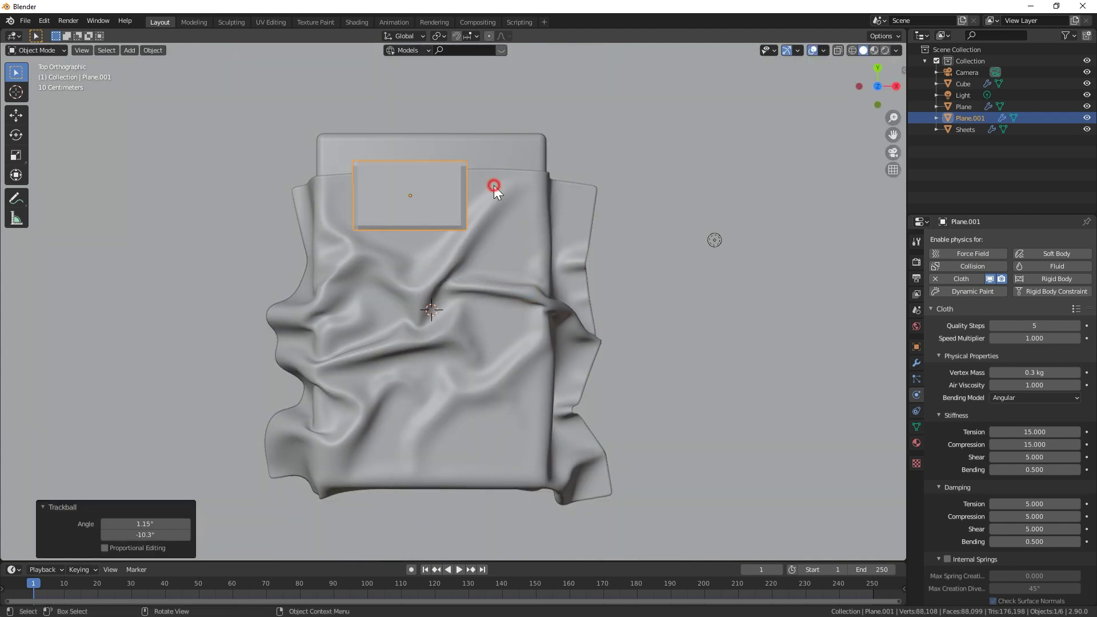
Apply the plane's scale through Ctrl+A
key("ctrl+a")
left_click(516, 199)
middle_click_drag(506, 261, 373, 185)
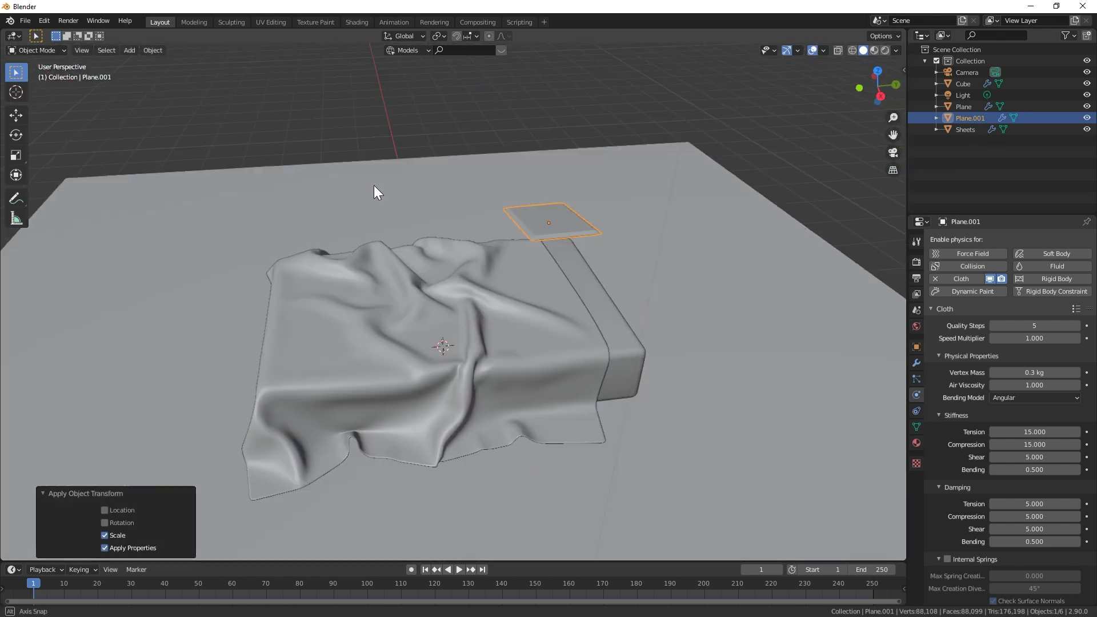
left_click(1033, 323)
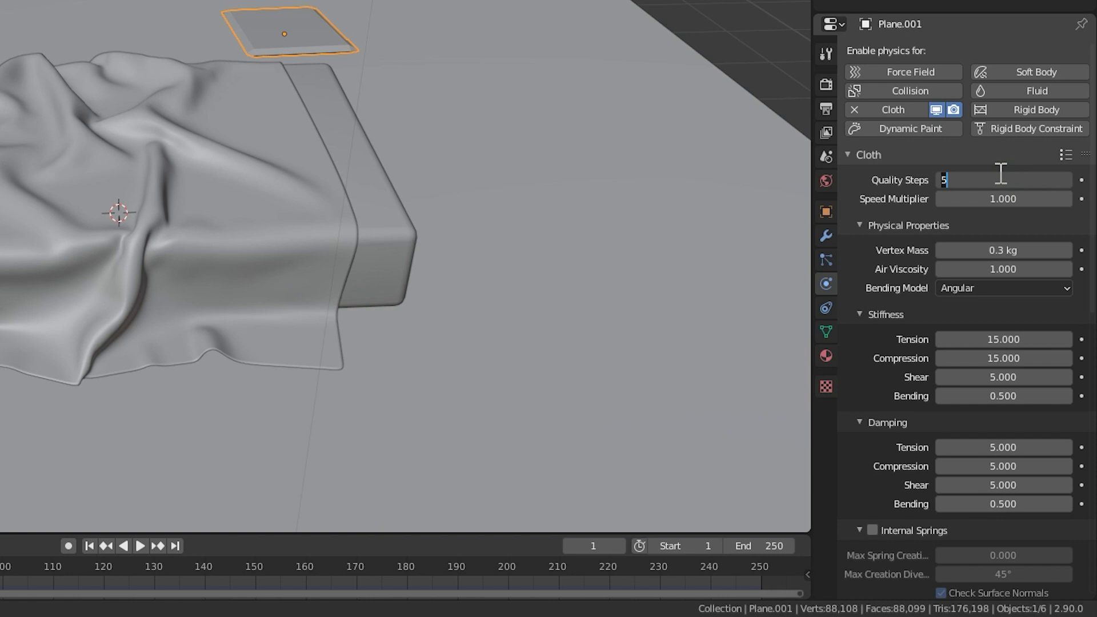
Set cloth Quality Steps to 10 and Collision Quality to 5, and enable Self Collisions
type("10")
key("Return")
scroll(882, 303, "down", 16)
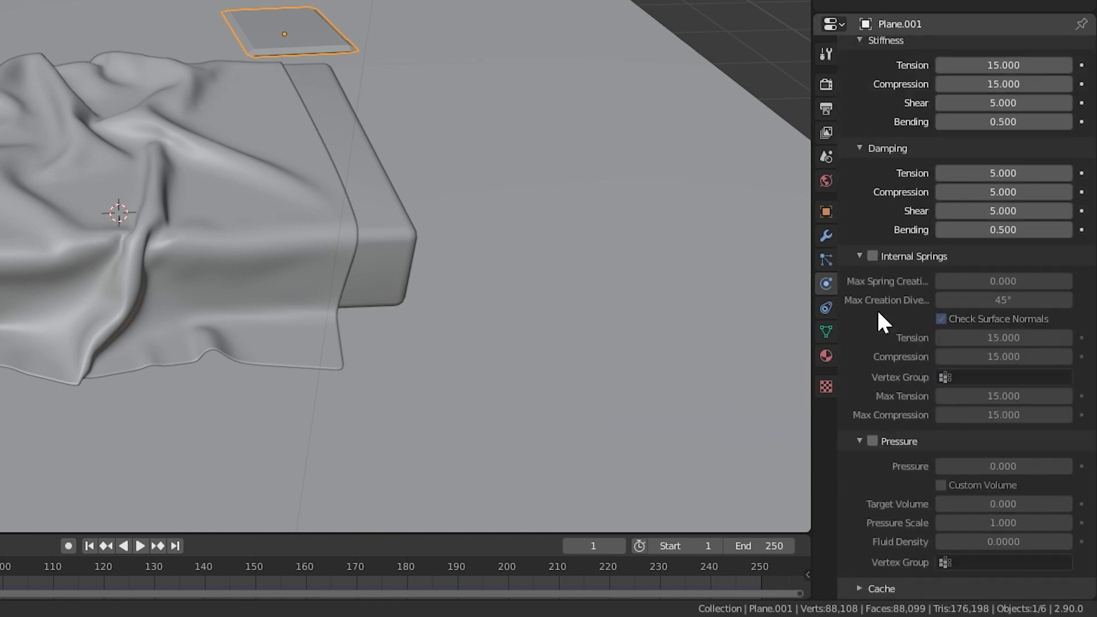
left_click(974, 342)
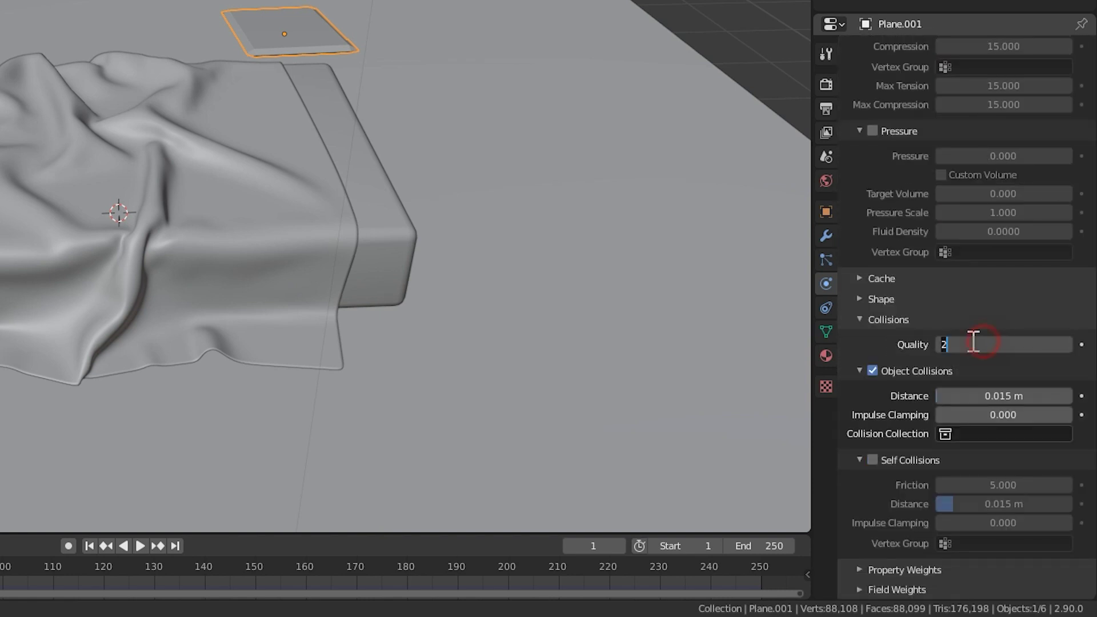
type("5")
key("Return")
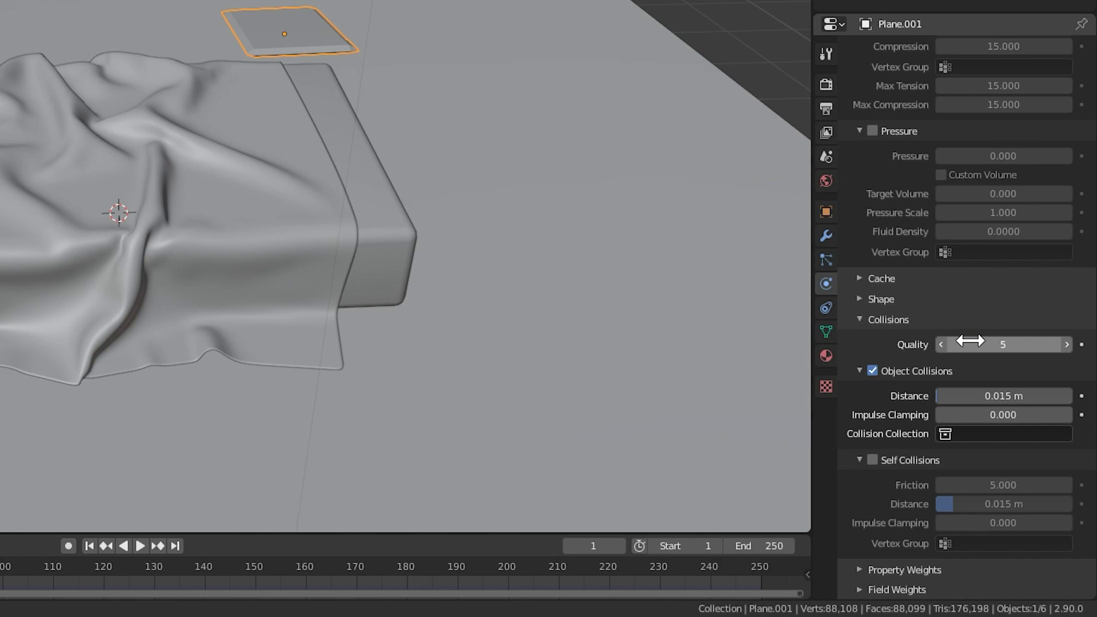
left_click(872, 459)
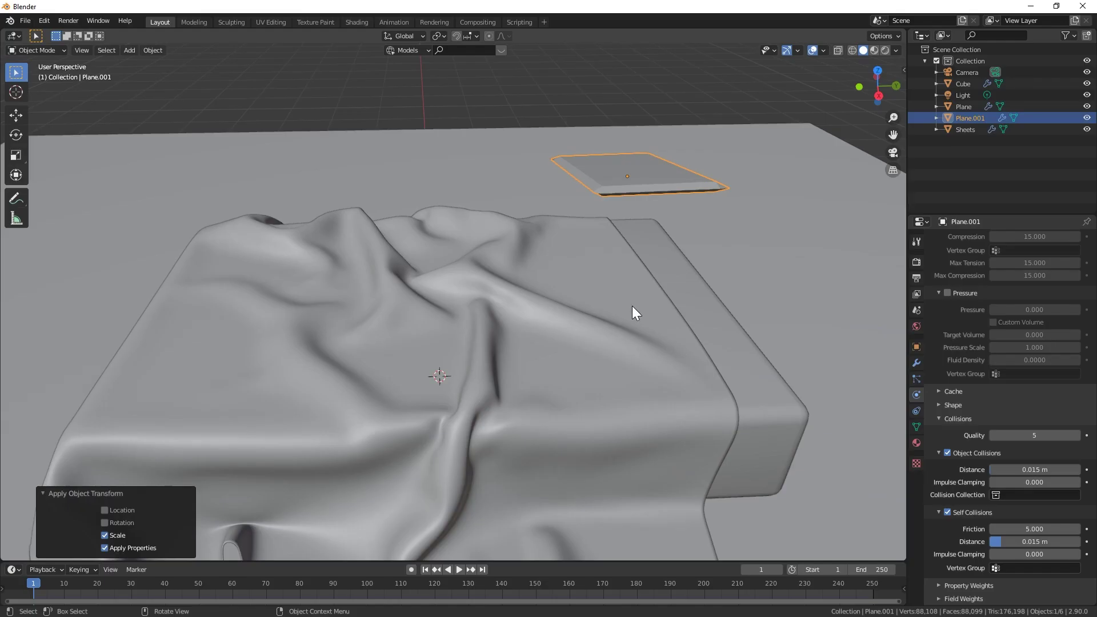
Preview the plane falling, then enable cloth Pressure
key("space")
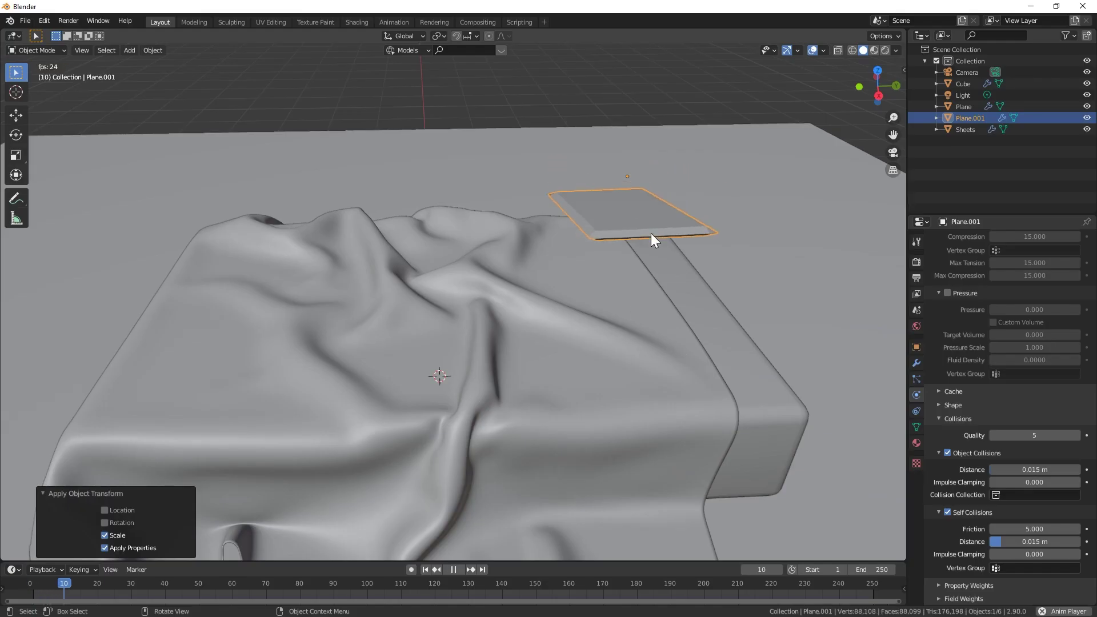
key("Escape")
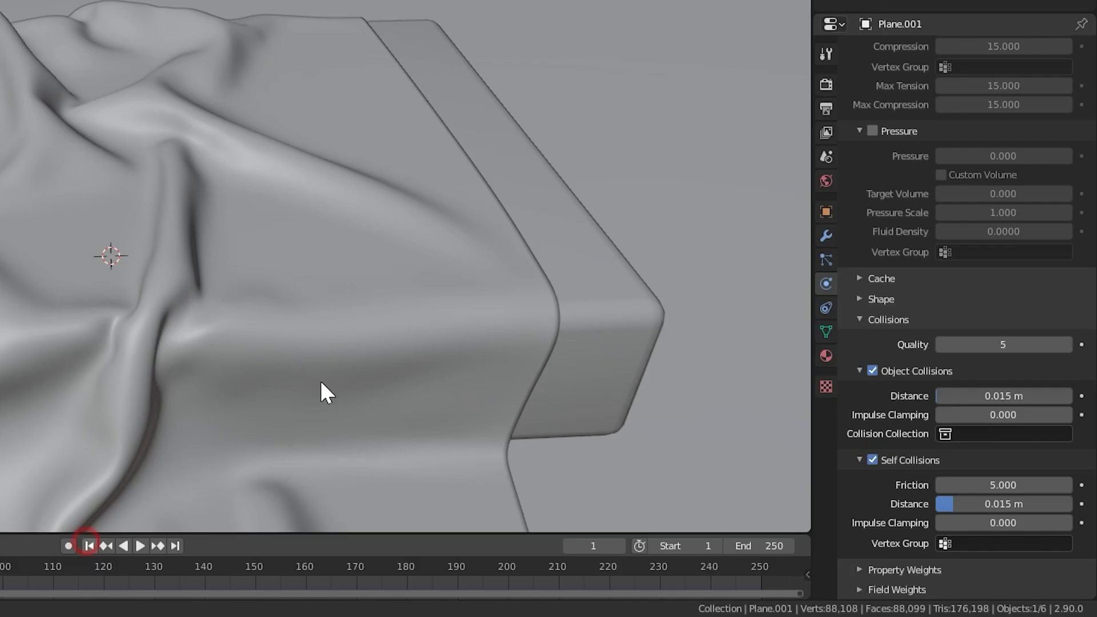
left_click(872, 131)
left_click(1003, 156)
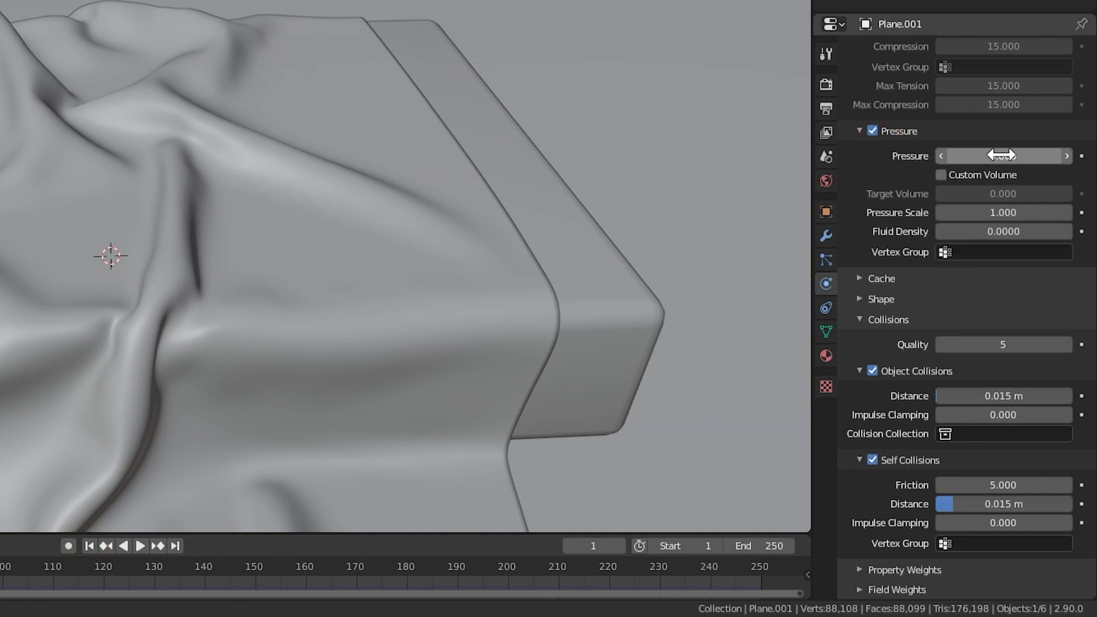
type("0.0")
key("Return")
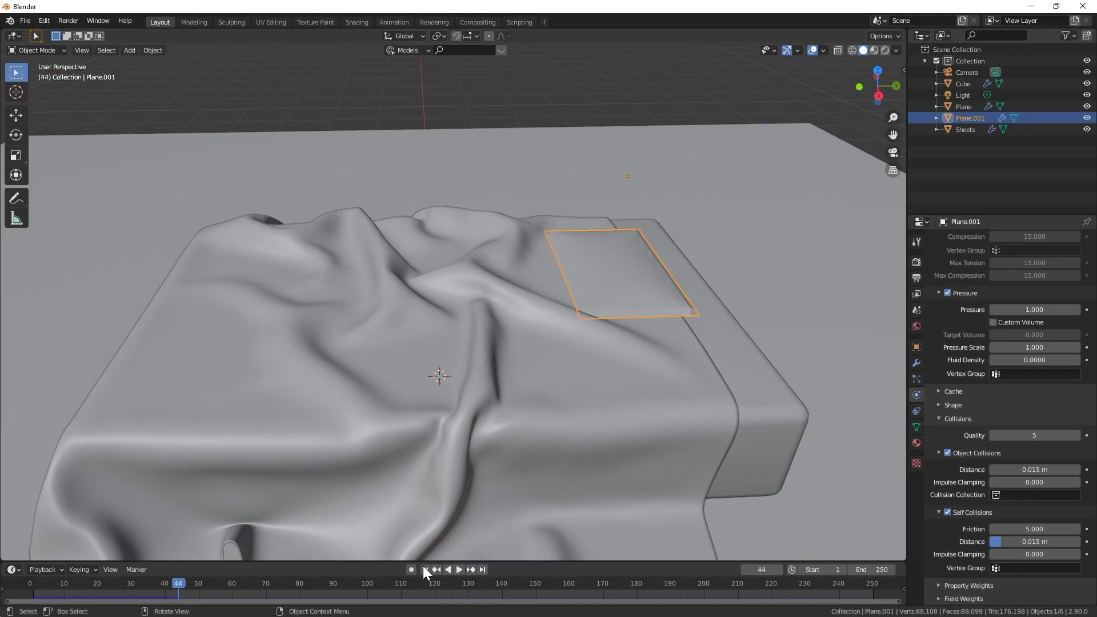
left_click(425, 569)
Test a pressure of 3, then set pressure to 5 and play the inflation
double_click(1039, 310)
type("3")
key("Return")
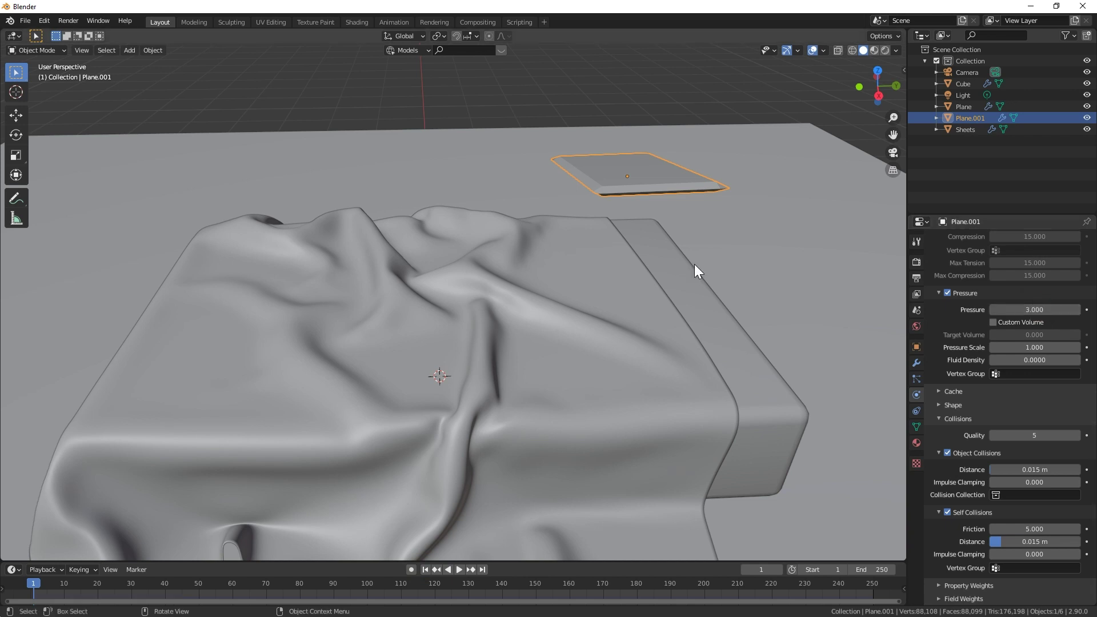
key("space")
key("space")
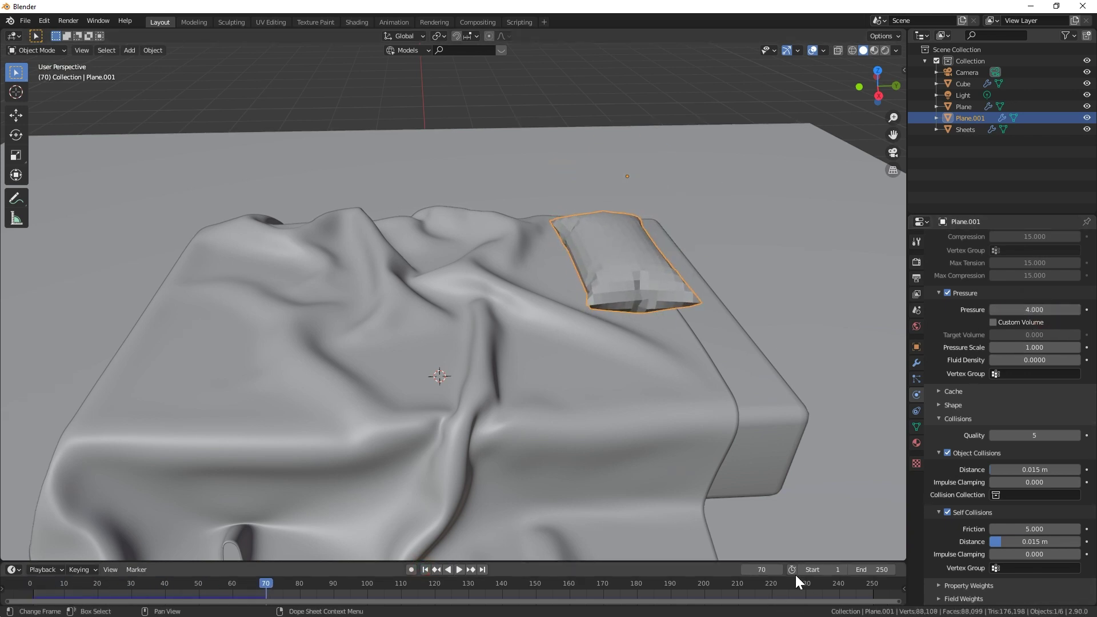
key("shift+Left")
left_click(1038, 309)
type("5")
key("Return")
key("space")
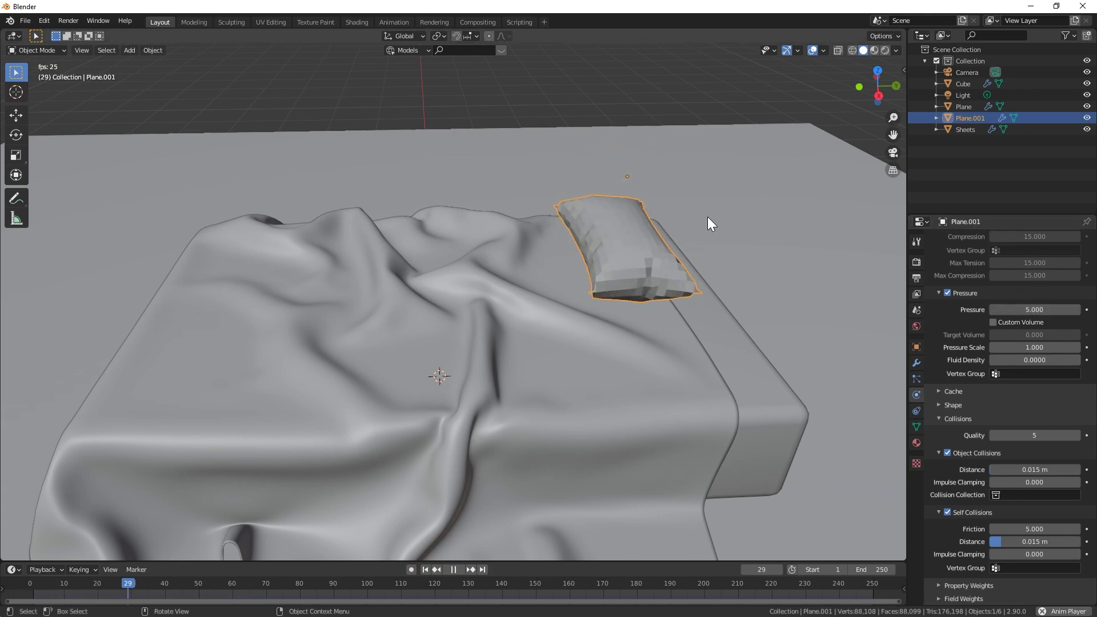
Centre on the pillow and add a level-2 Subdivision modifier with Ctrl+2
middle_click_drag(686, 225, 575, 227)
key("KP_Decimal")
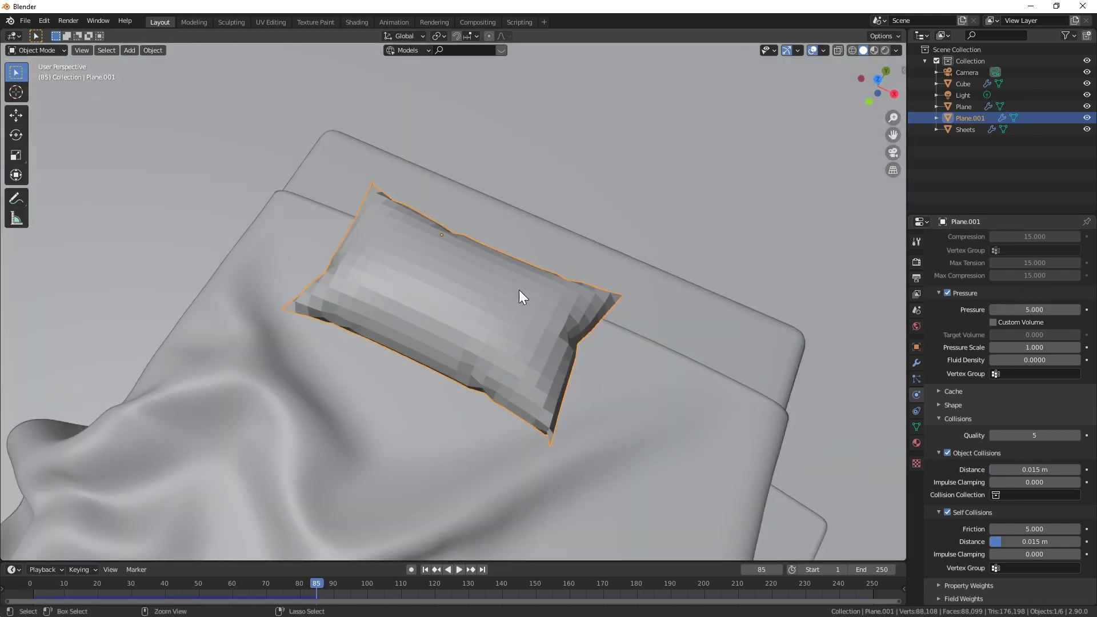
key("ctrl+2")
middle_click_drag(519, 290, 435, 274)
left_click(434, 329)
Apply the Cloth modifier to bake the pillow's inflated shape
left_click(916, 363)
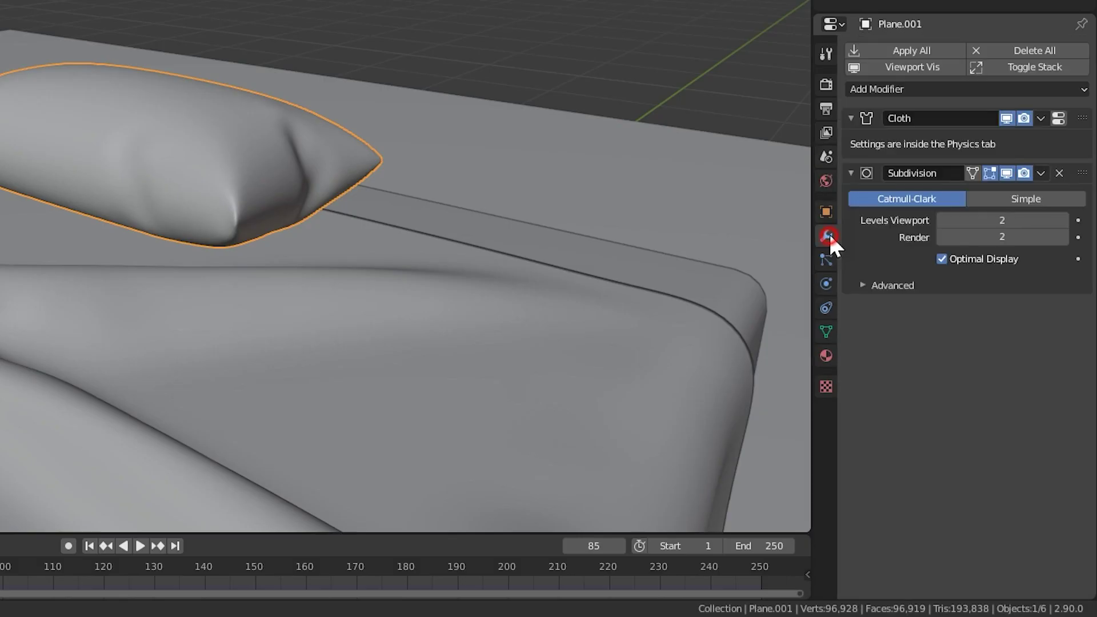
left_click(1059, 283)
left_click(1038, 297)
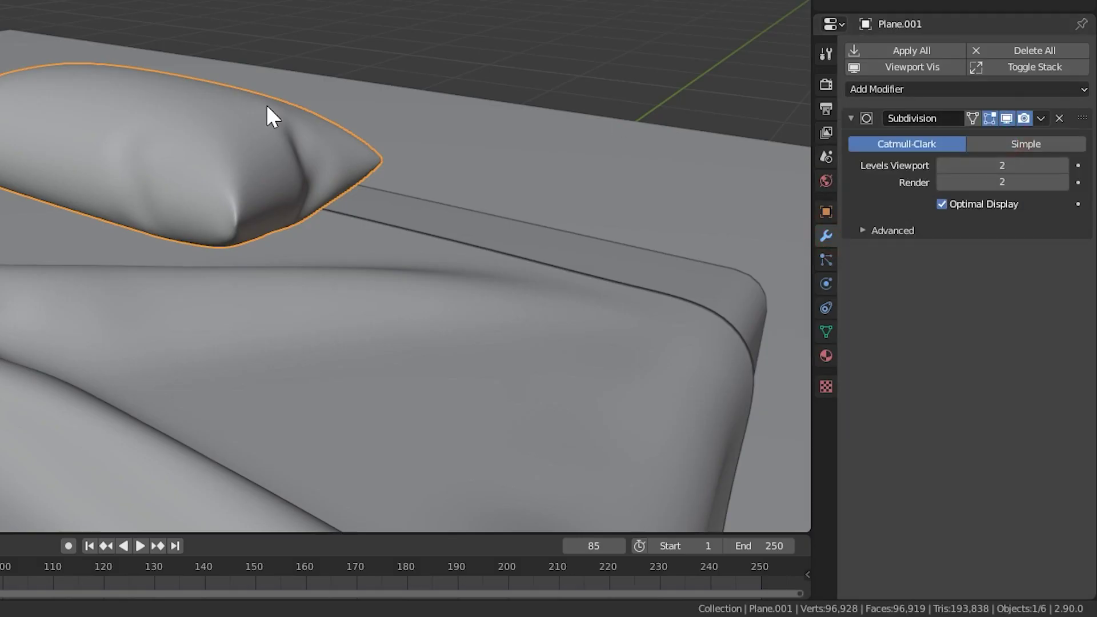
middle_click_drag(267, 106, 150, 147)
In Edit Mode, from top view in wireframe, select the pillow mesh
key("Tab")
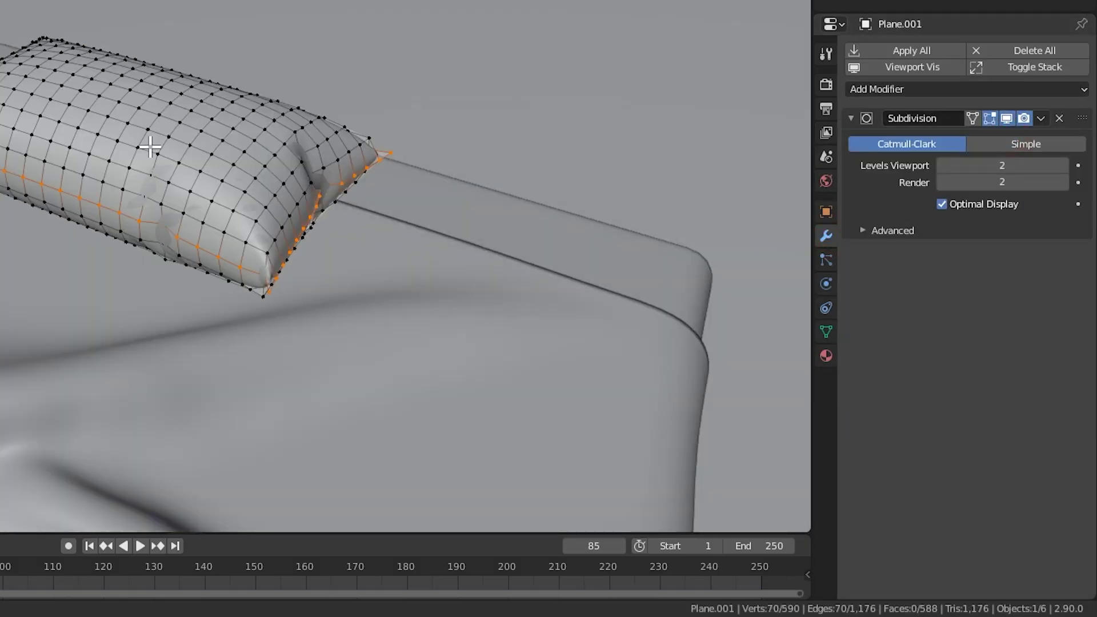
key("KP_7")
left_click(46, 110)
key("z")
left_click(308, 281)
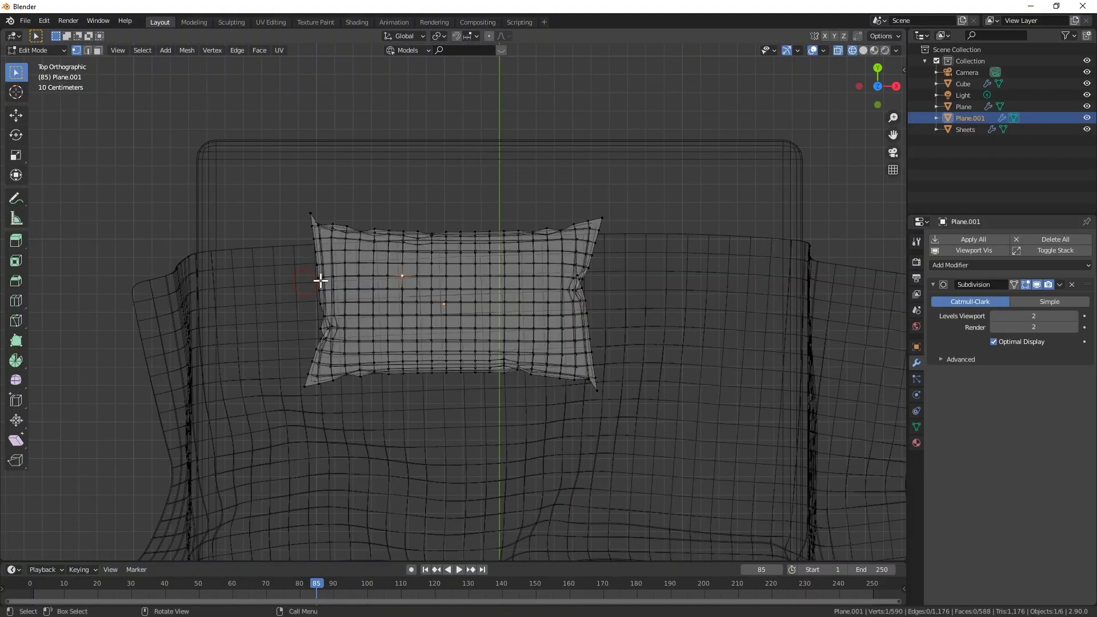
left_click(334, 236, "alt")
left_click(348, 251, "alt+shift")
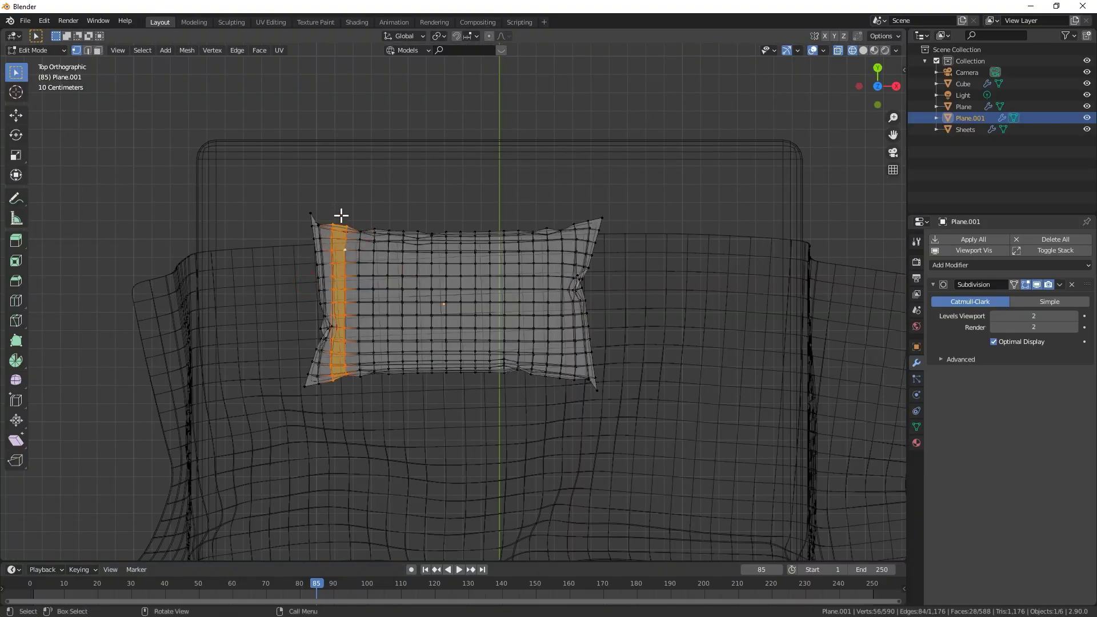
key("b")
left_click_drag(342, 214, 712, 412)
Duplicate the selected geometry in place and separate it into a new object, Plane.002
key("shift+d")
right_click(625, 372)
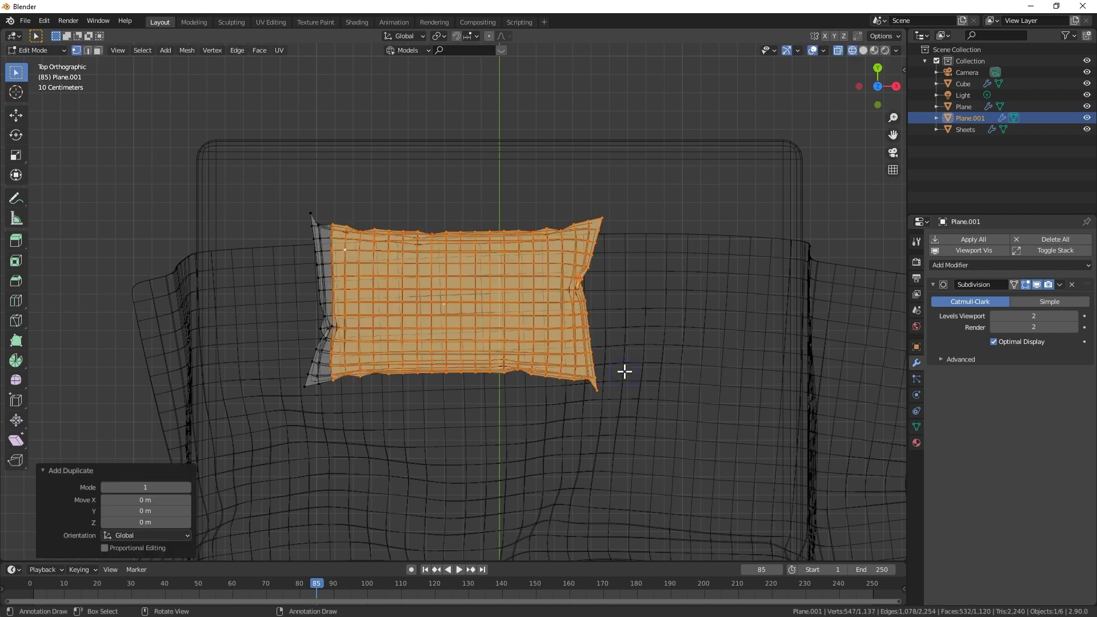
key("p")
left_click(620, 362)
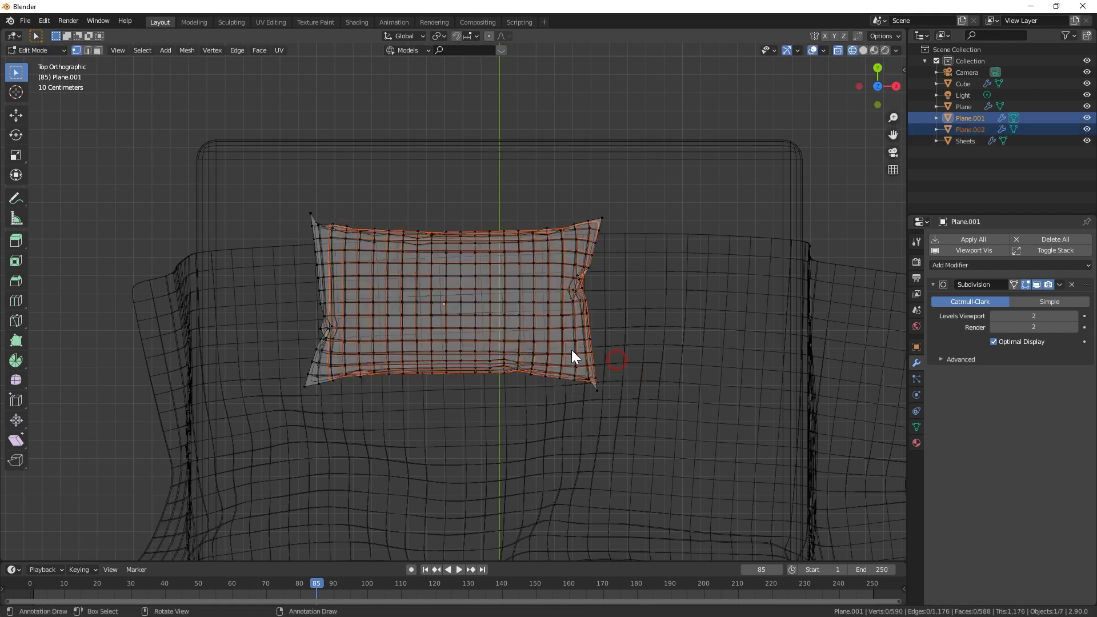
key("Tab")
Return to solid shading and select the original pillow, Plane.001
key("shift+z")
middle_click_drag(385, 334, 422, 237)
left_click(365, 325)
left_click(366, 308)
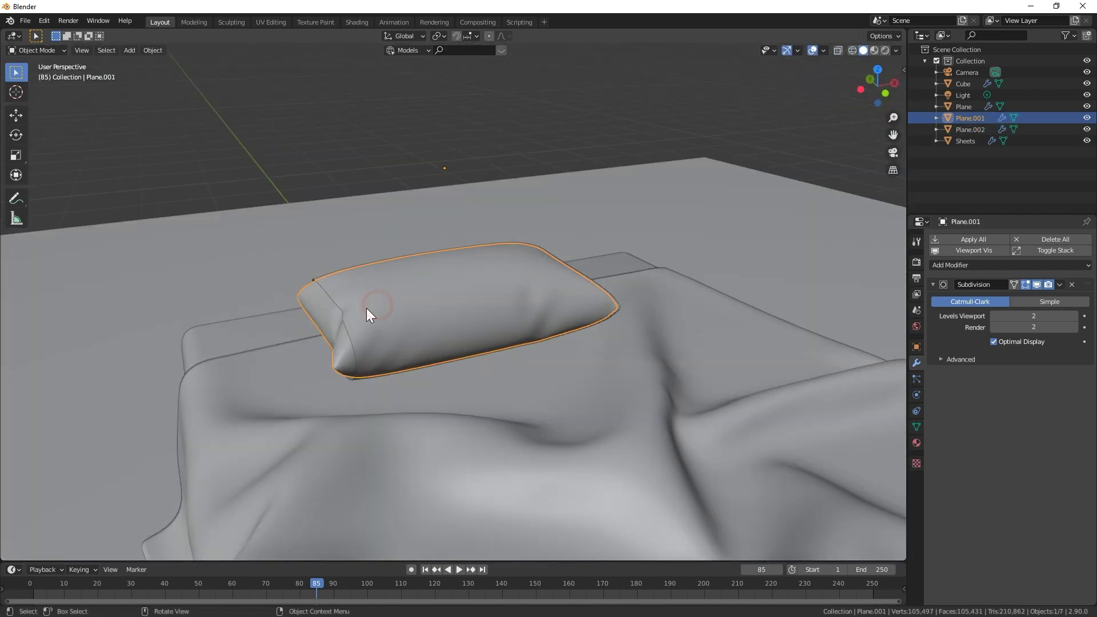
left_click(384, 312)
middle_click_drag(365, 308, 646, 353)
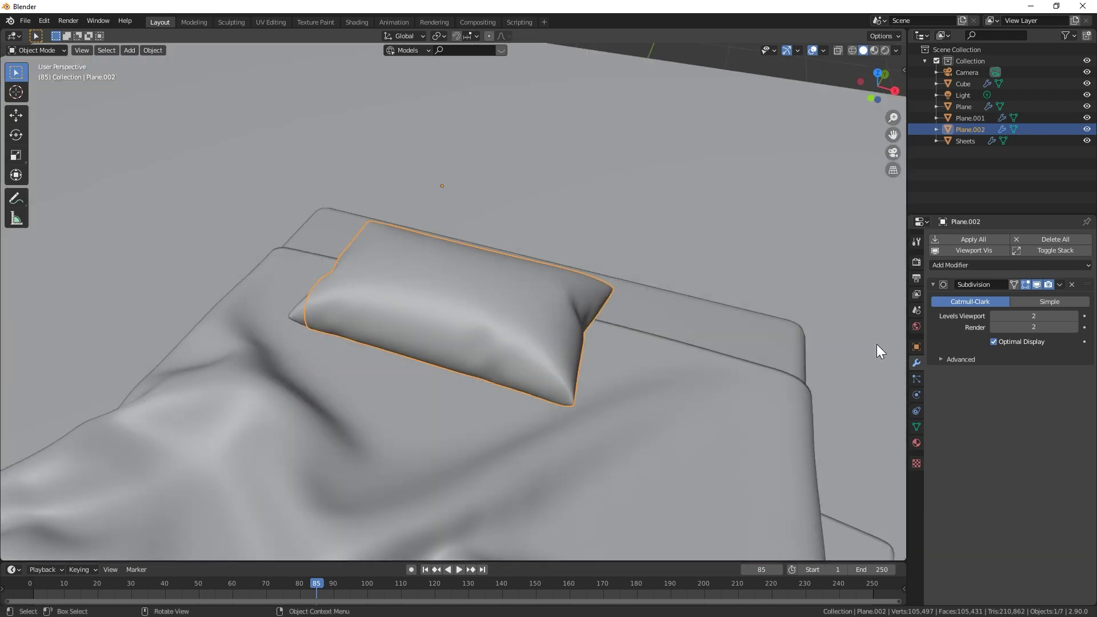
left_click(328, 329)
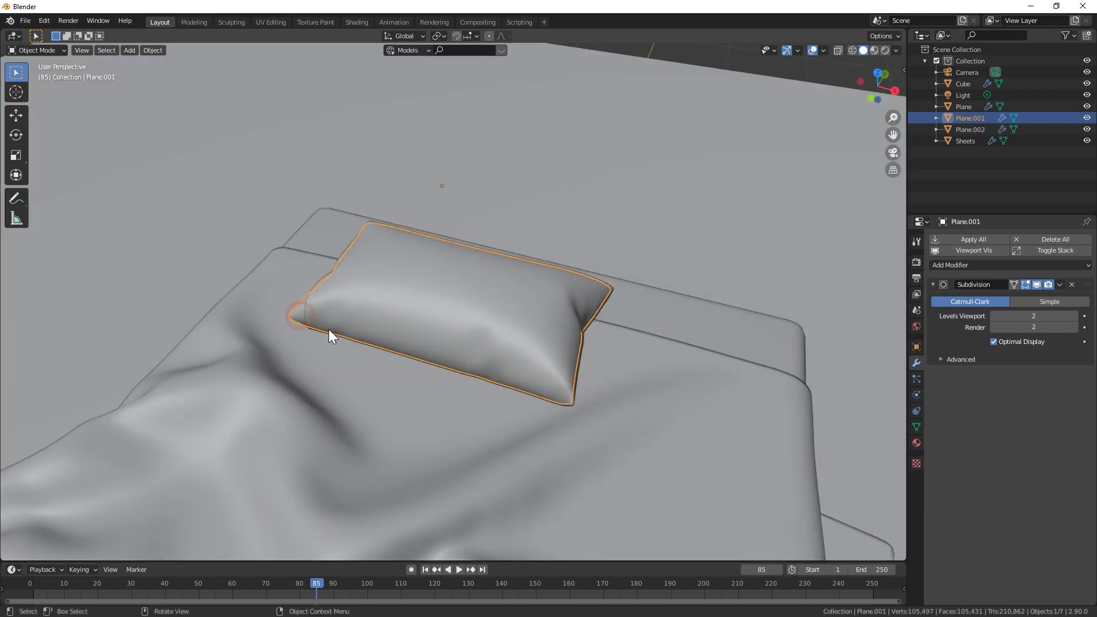
Rename the pillow object to Pillow and its duplicate to Pillow Case
left_click(916, 347)
left_click(984, 237)
type("Pillow")
key("Return")
left_click(531, 290)
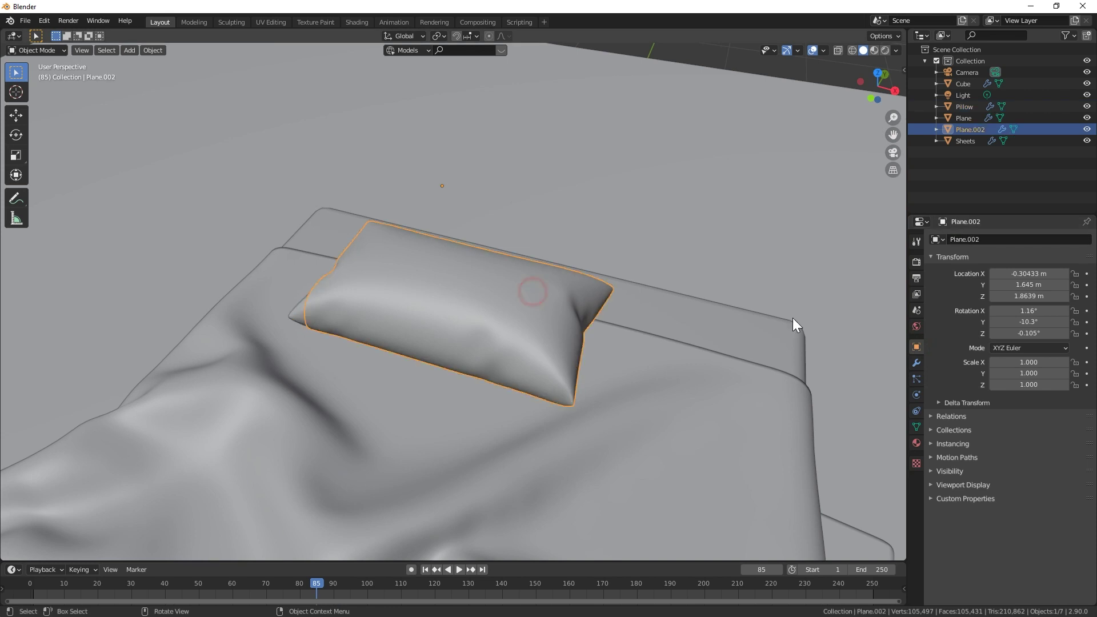
left_click(980, 240)
type("Pillow Case")
key("Return")
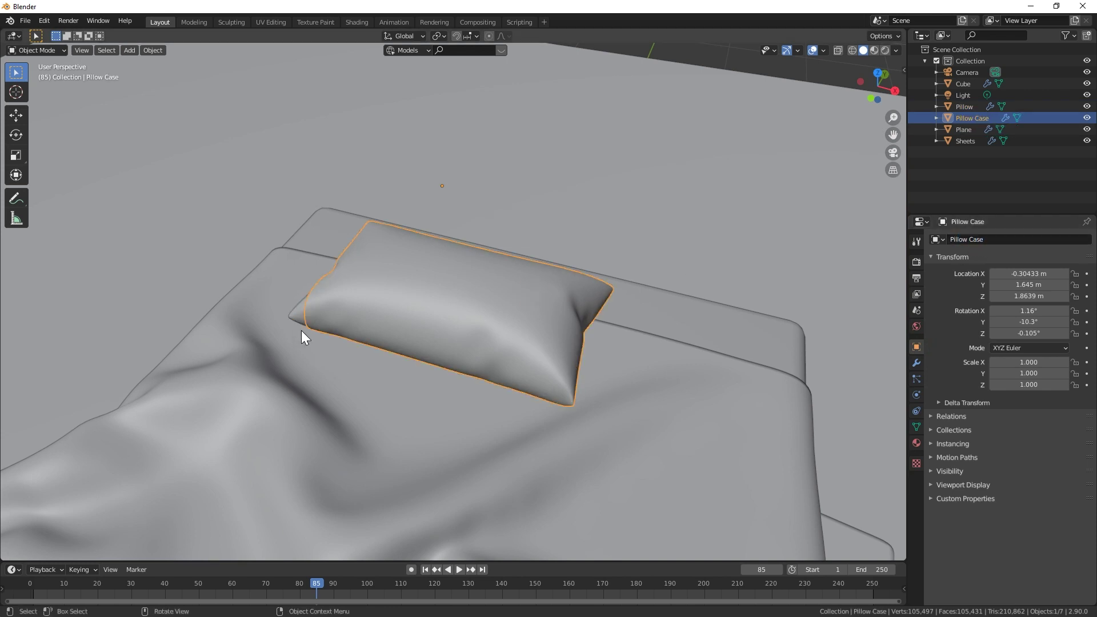
Turn both pillow objects slightly from top view, then tilt the Pillow about its local X axis
left_click(431, 298, "shift")
key("KP_7")
key("r")
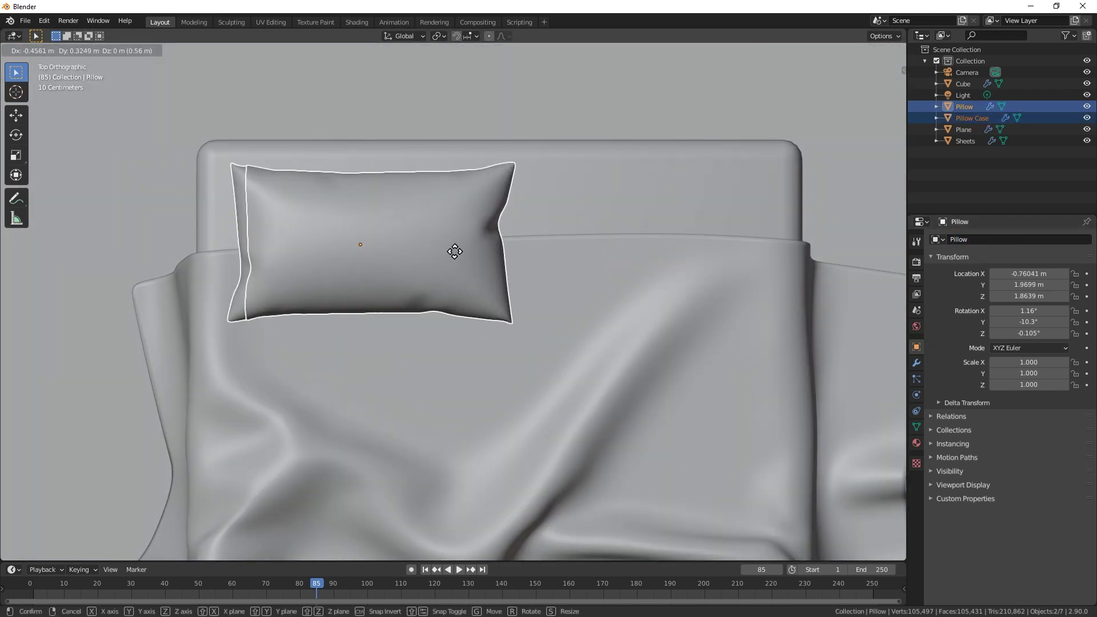
left_click(654, 306)
key("r")
key("x")
key("x")
left_click(631, 197)
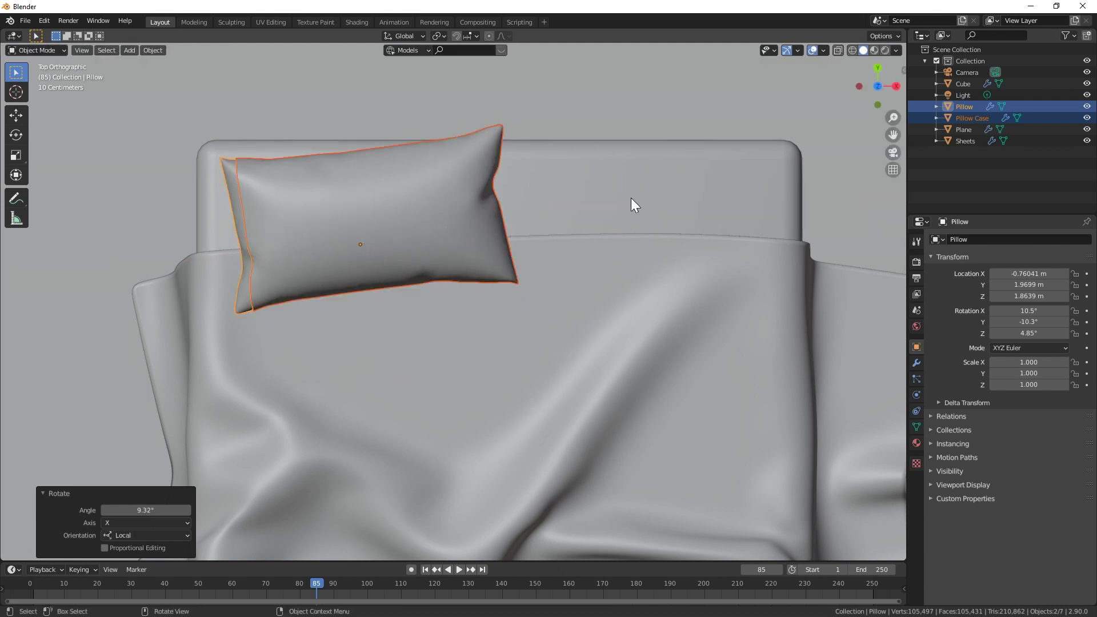
key("KP_3")
Rotate and move the pillow onto the bed at rotation 2.24°, -9.52°, 6.27°, Y 1.998, Z 1.8076
key("g")
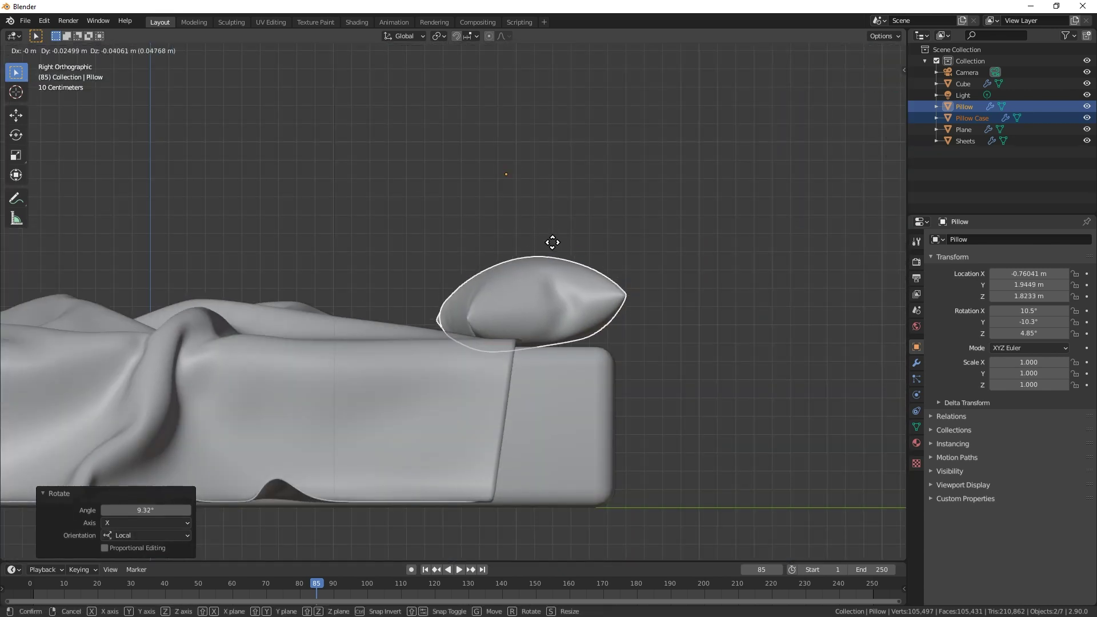
left_click(555, 238)
key("r")
left_click(674, 301)
key("g")
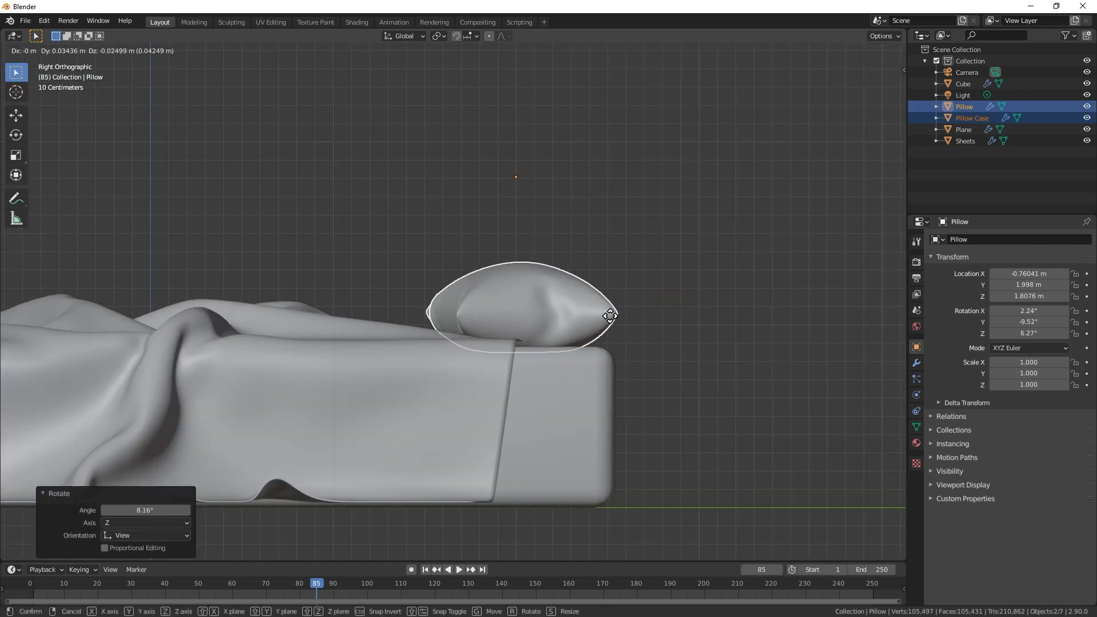
left_click(491, 262)
left_click(478, 304)
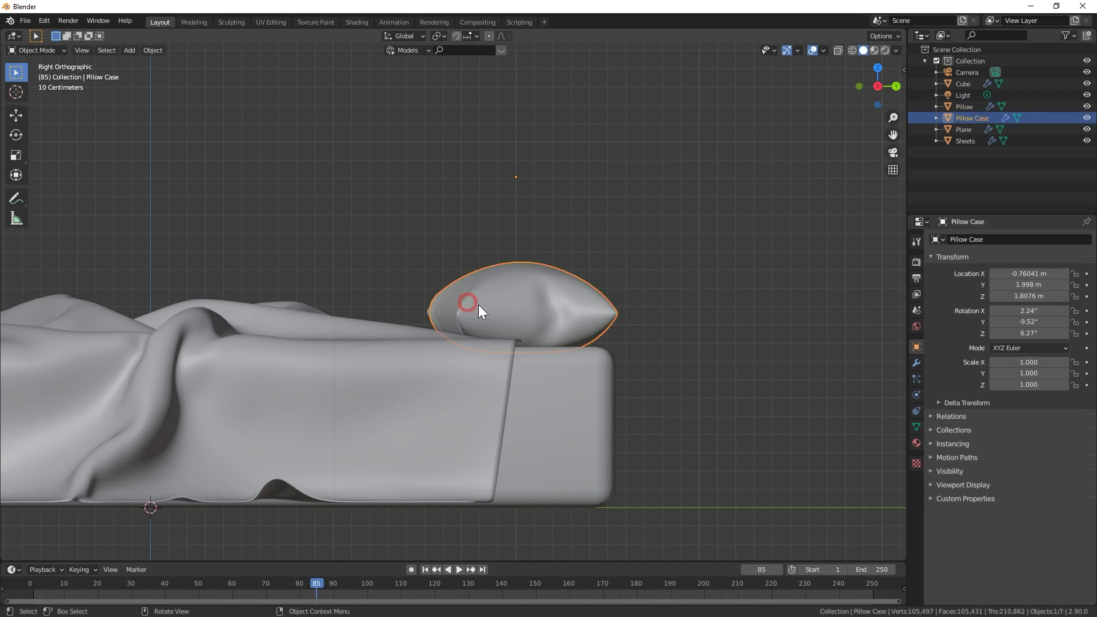
left_click(481, 304)
Set the origins of Pillow and Pillow Case to their geometry
right_click(519, 294)
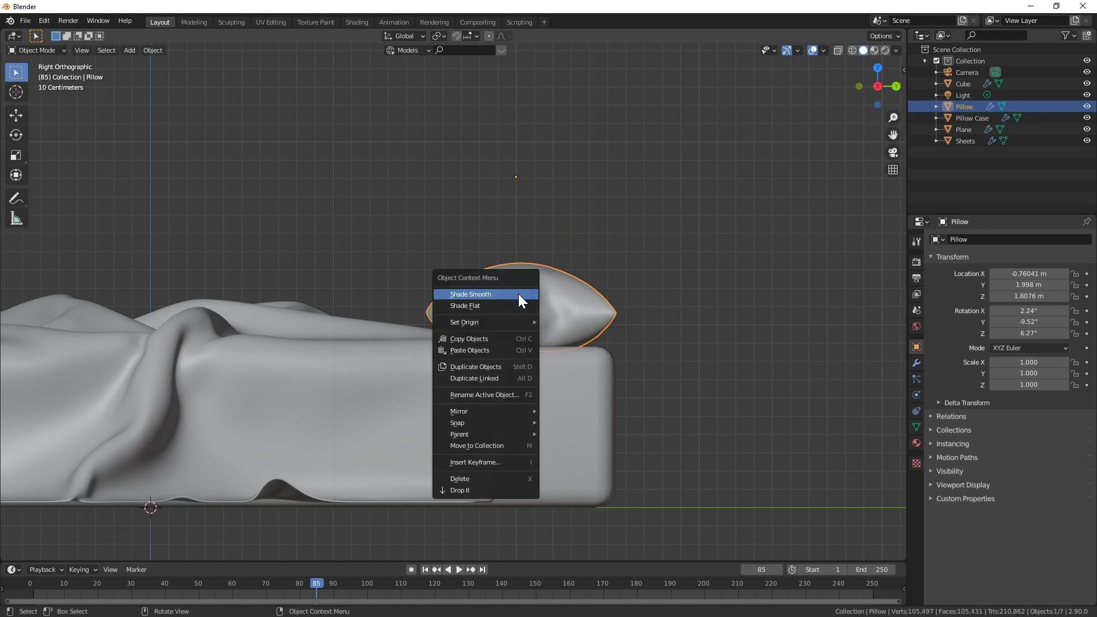
mouse_move(523, 317)
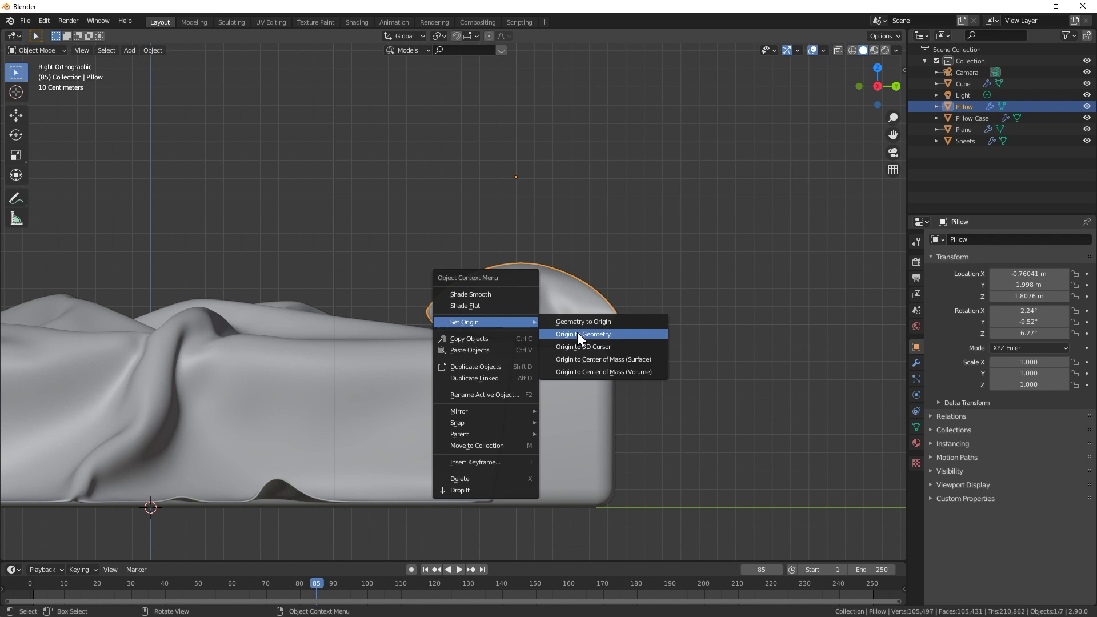
left_click(580, 335)
left_click(537, 297)
right_click(526, 284)
mouse_move(523, 284)
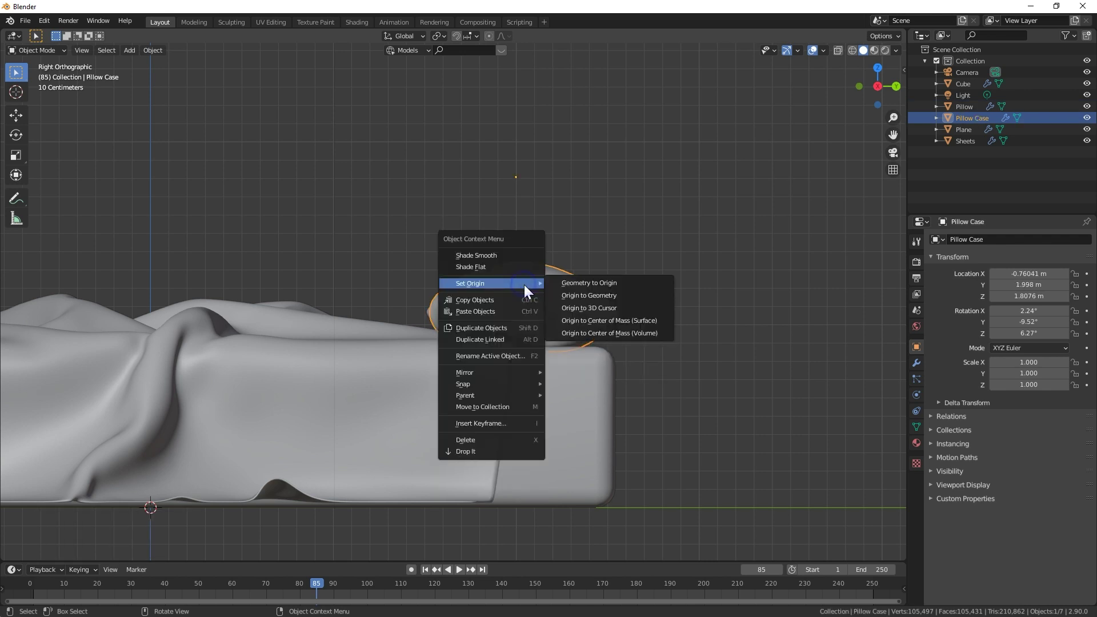
left_click(581, 294)
Pinch the case's end loop by moving it along X and scaling it vertically with proportional falloff
middle_click_drag(581, 294, 253, 325)
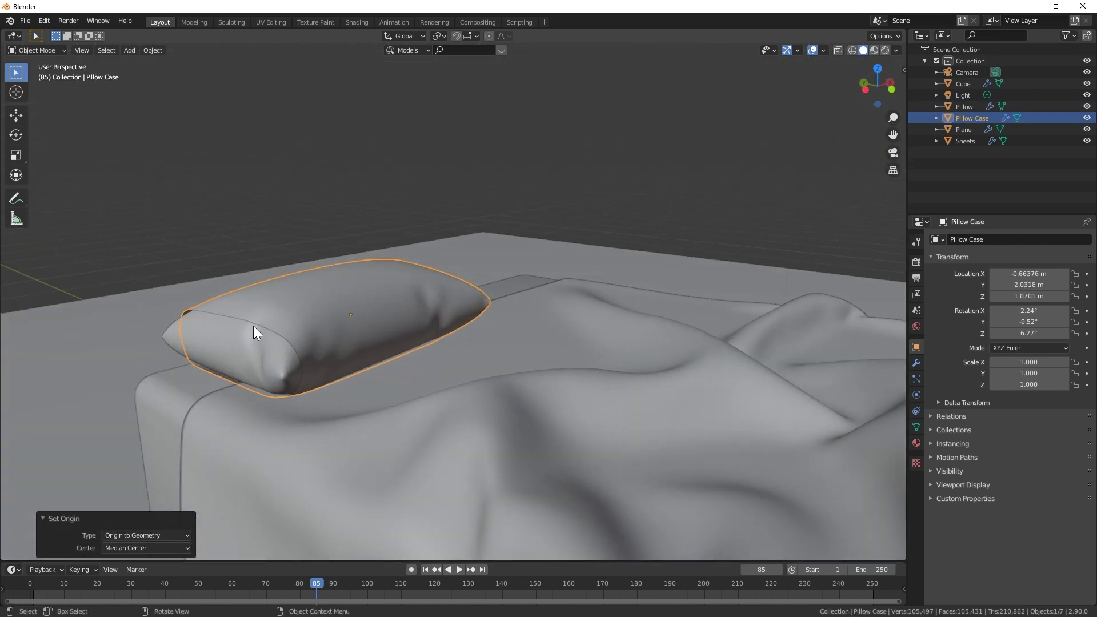
key("Tab")
key("Tab")
key("Tab")
left_click(249, 320, "alt")
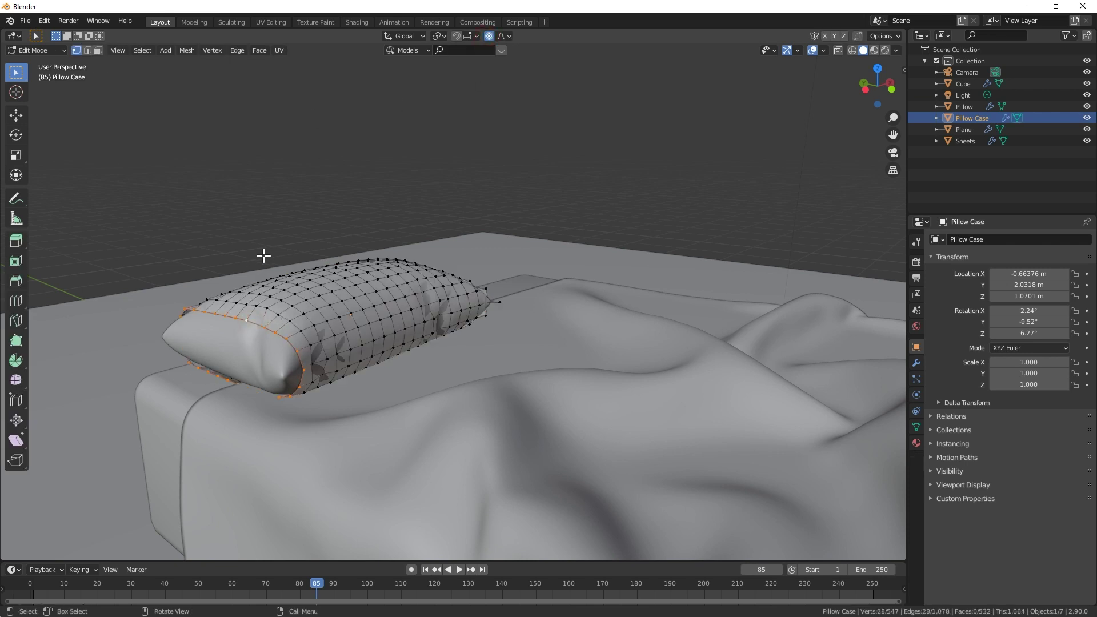
key("g")
key("x")
key("x")
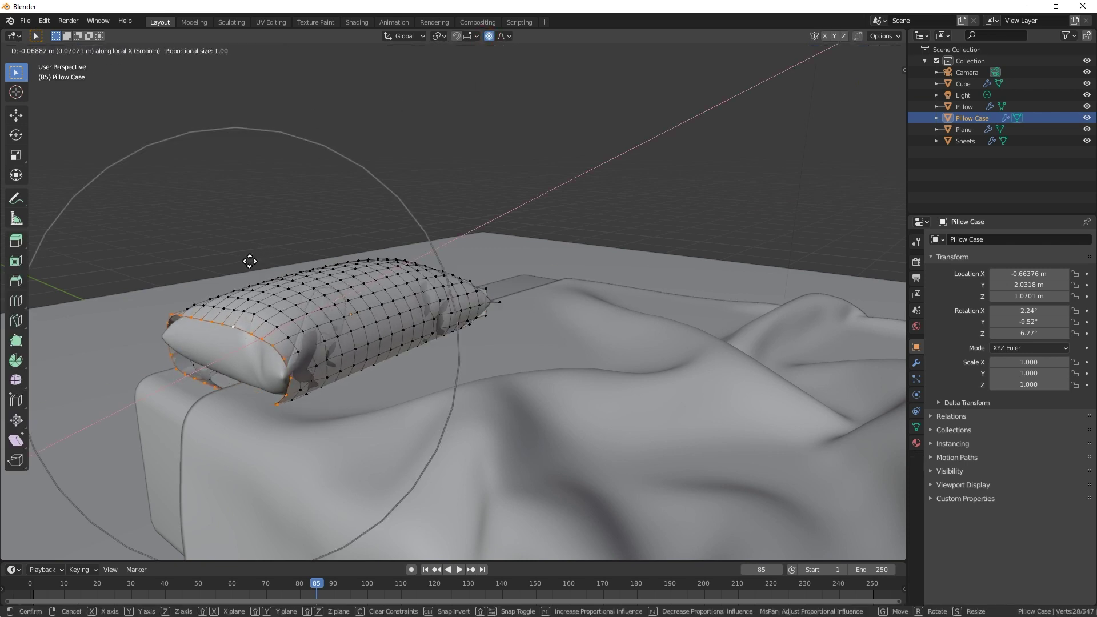
left_click(249, 260)
key("s")
key("z")
scroll(360, 276, "up", 15)
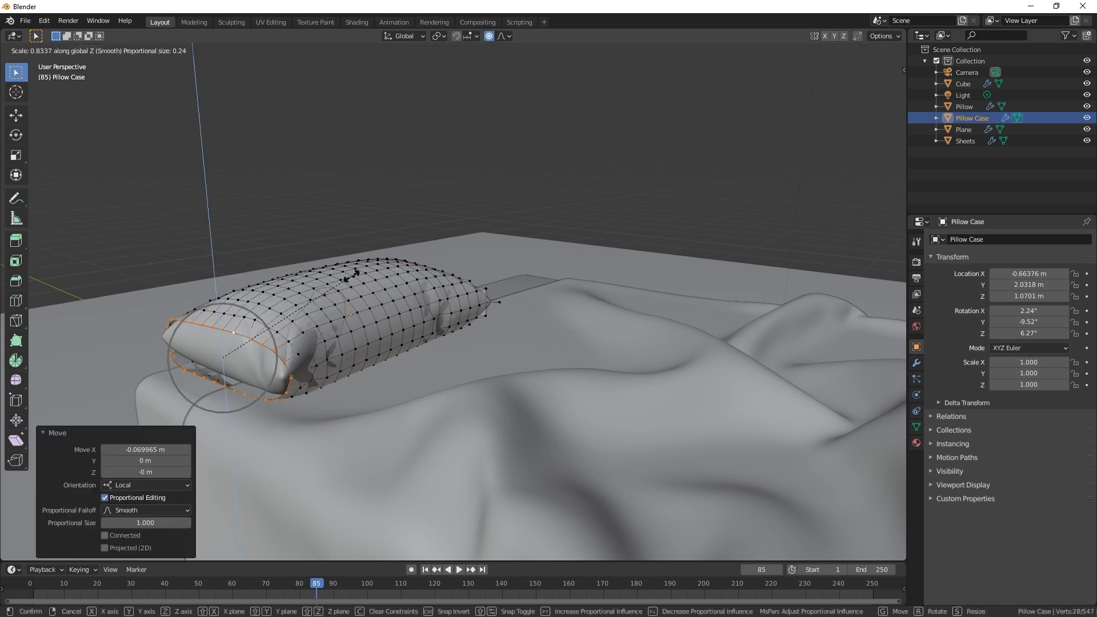
left_click(360, 276)
Stretch the Pillow Case to 1.058 along Y in object mode
key("Tab")
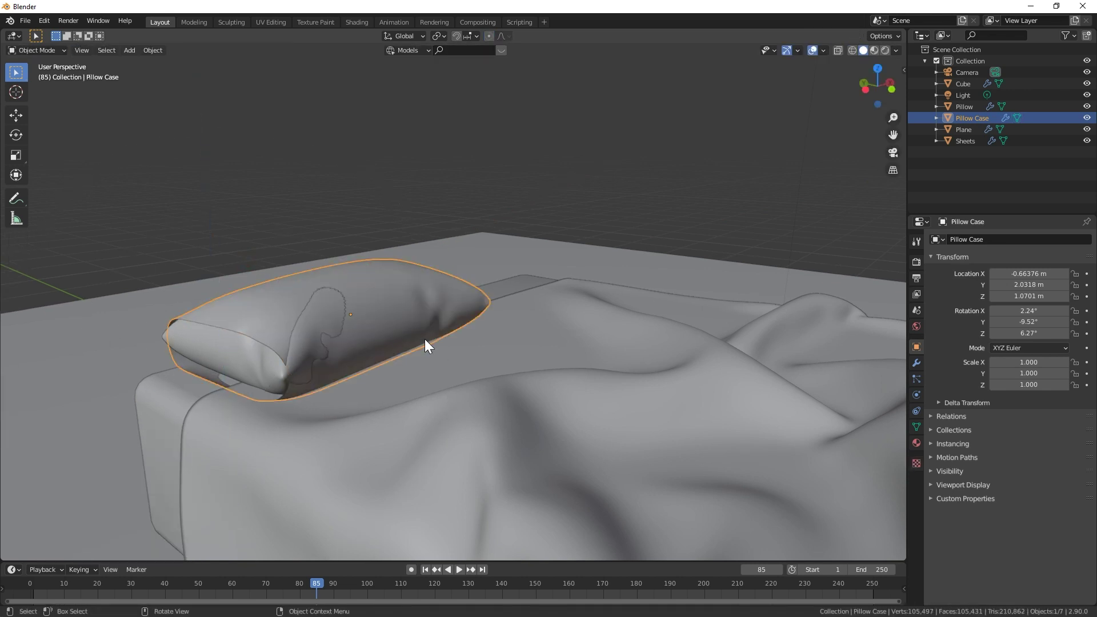
key("s")
key("y")
key("y")
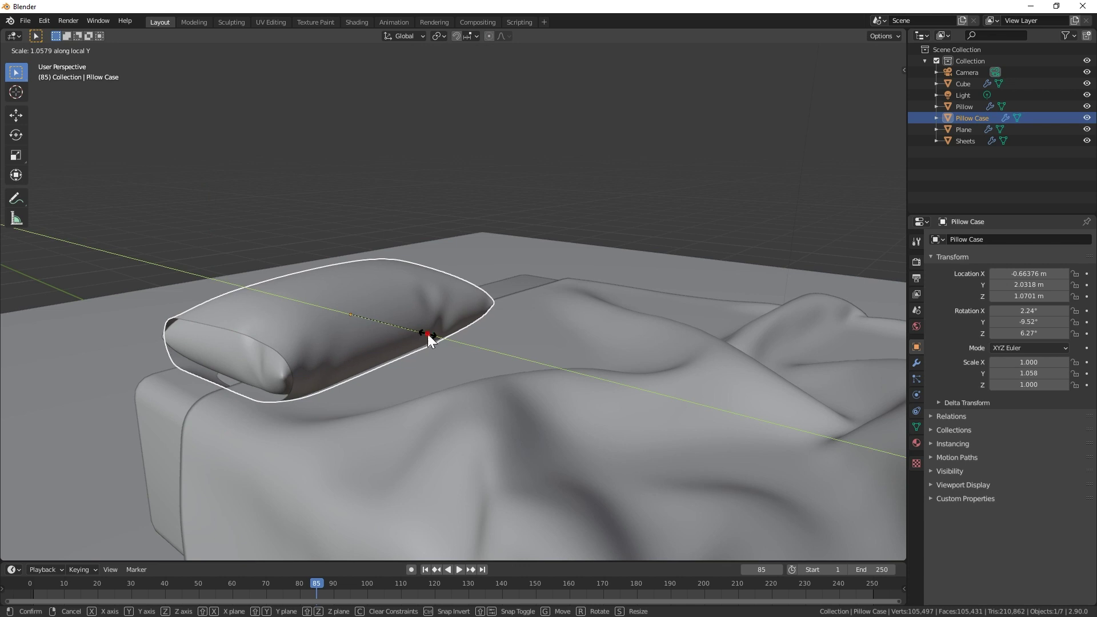
left_click(429, 337)
middle_click_drag(429, 337, 328, 325)
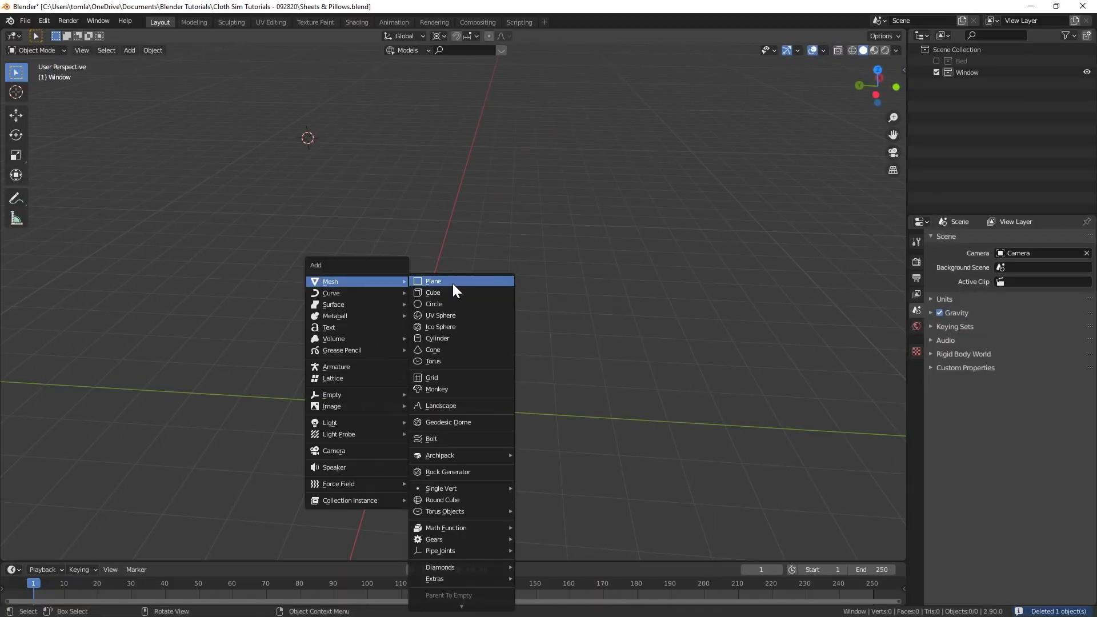
Add a plane, rotate it 90° about Y, and scale it 3 in Z and 2 in Y
left_click(451, 282)
type("rx90")
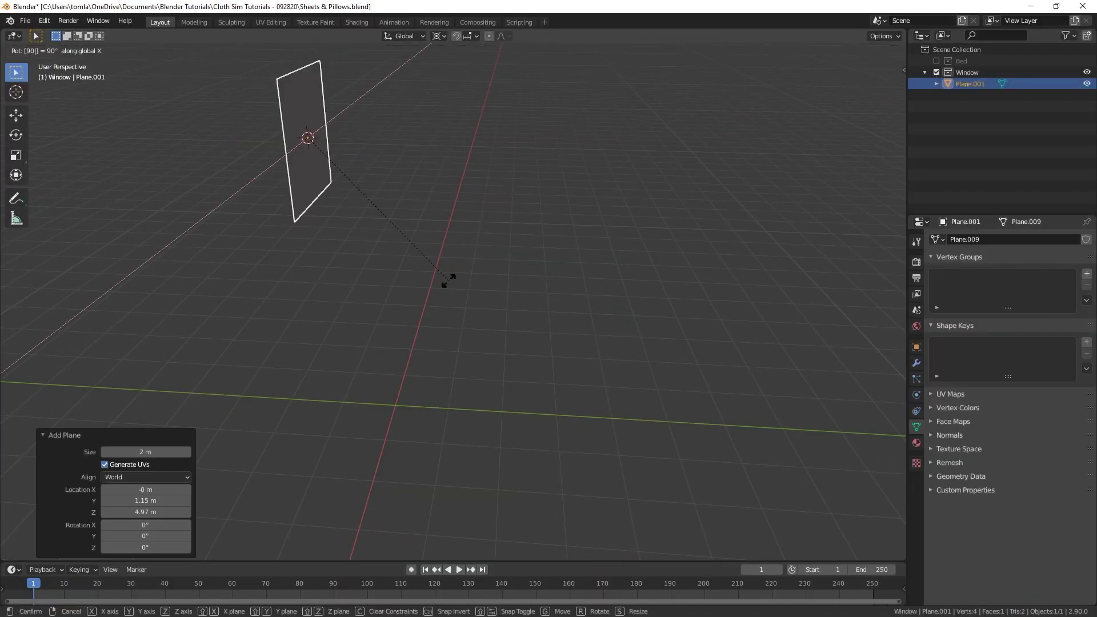
key("Escape")
type("ry90")
key("Return")
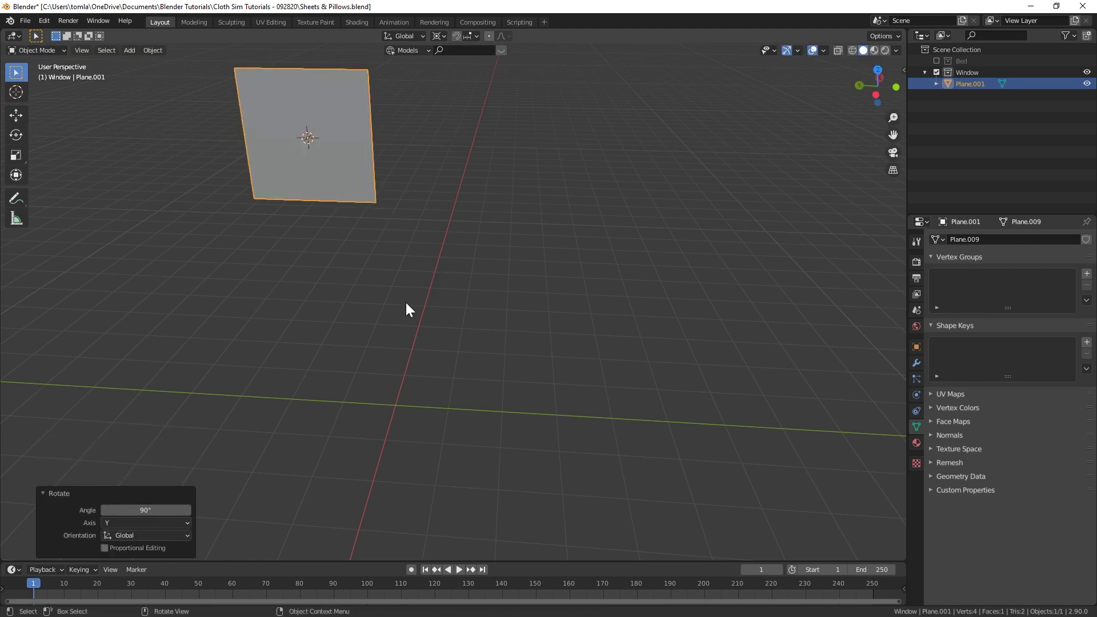
key("s")
key("z")
right_click(545, 311)
type("sz3")
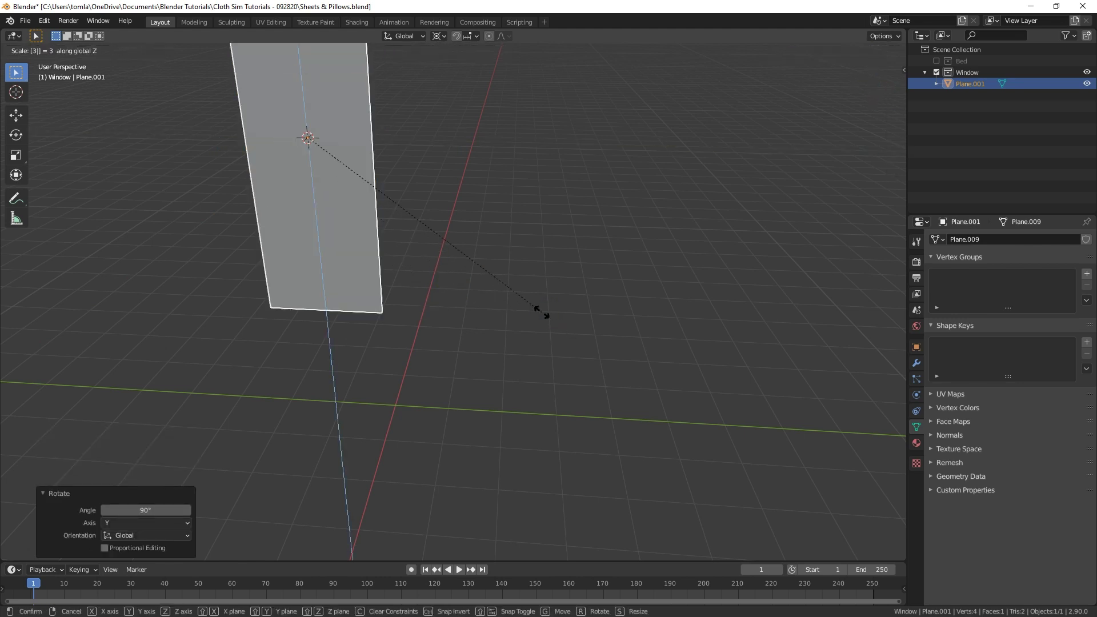
key("Return")
middle_click_drag(412, 254, 433, 221)
type("sy")
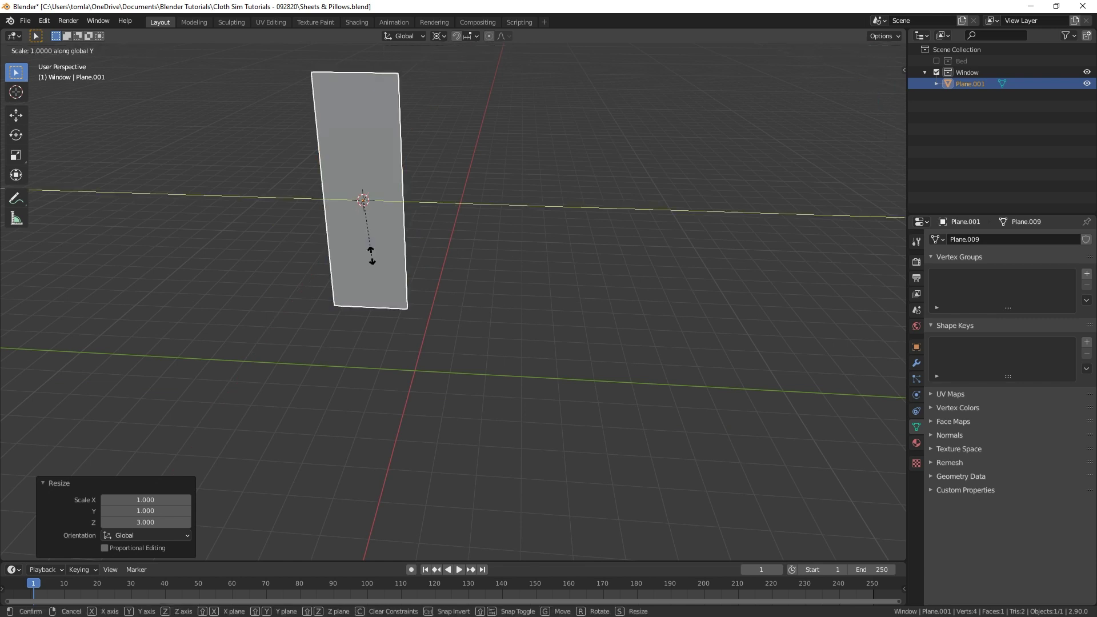
type("2")
key("Return")
Add two horizontal loop cuts and one centred vertical loop cut to the plane
key("Tab")
key("ctrl+r")
scroll(424, 224, "up", 1)
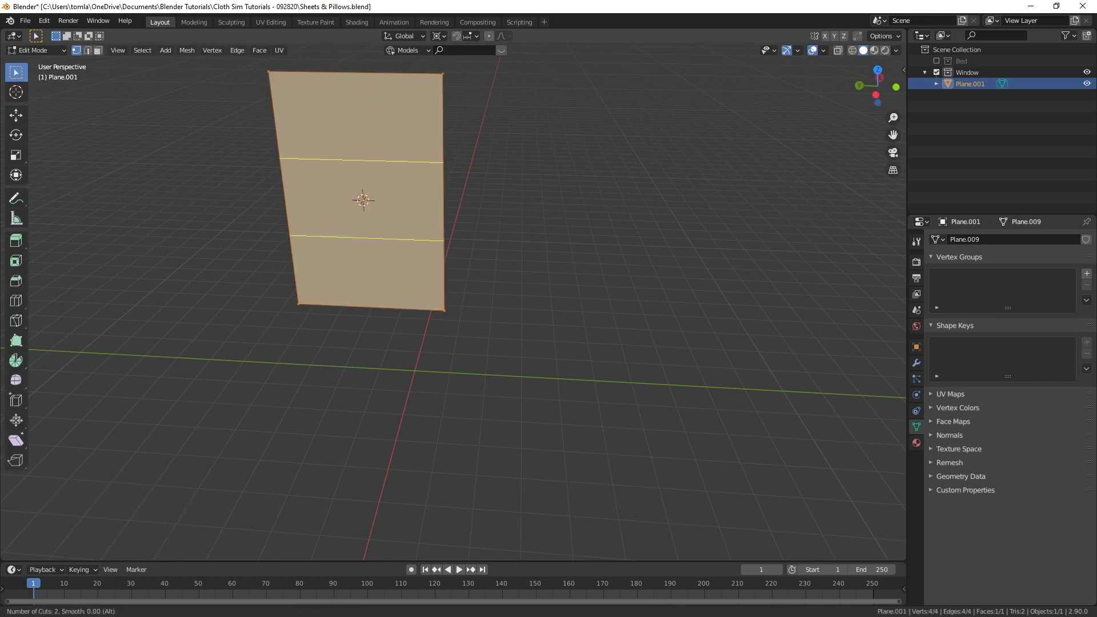
double_click(424, 224)
key("ctrl+r")
double_click(366, 280)
mouse_move(366, 280)
middle_mouse_down()
mouse_move(396, 257)
mouse_move(382, 269)
middle_mouse_up()
scroll(382, 269, "down", 1)
Subdivide the whole plane with 15 cuts into a dense grid
key("a")
right_click(397, 215)
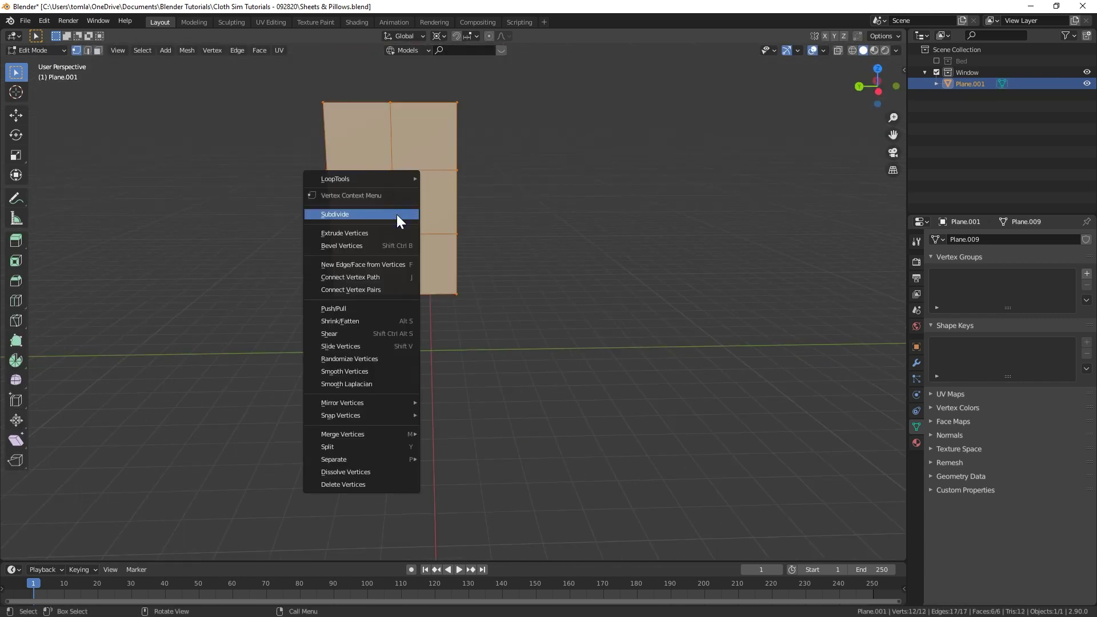
left_click(397, 215)
left_click_drag(141, 473, 390, 466)
left_click(151, 473)
type("15")
key("Return")
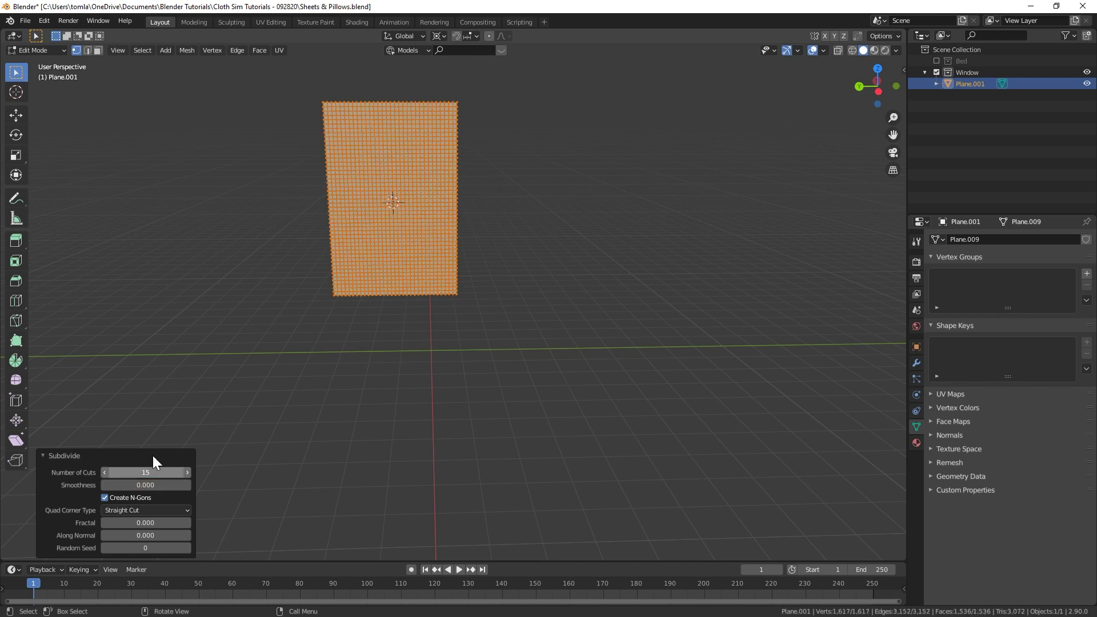
key("Tab")
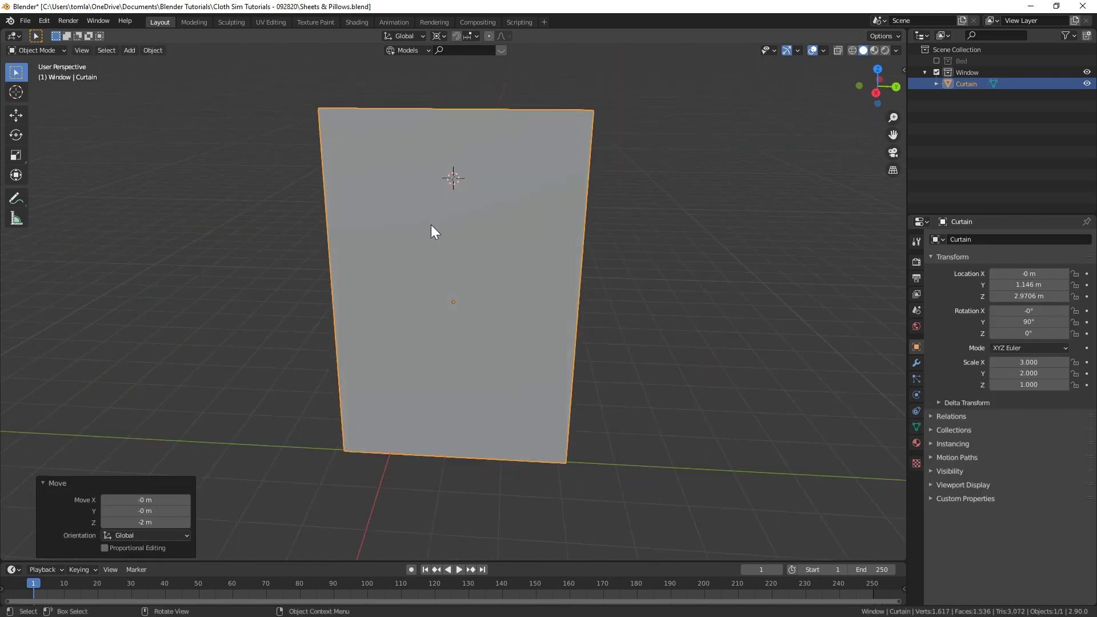
key("Tab")
Assign the Curtain's top vertex row to a new Pin vertex group, then add Basis and Key 1 shape keys
left_click(428, 109, "alt")
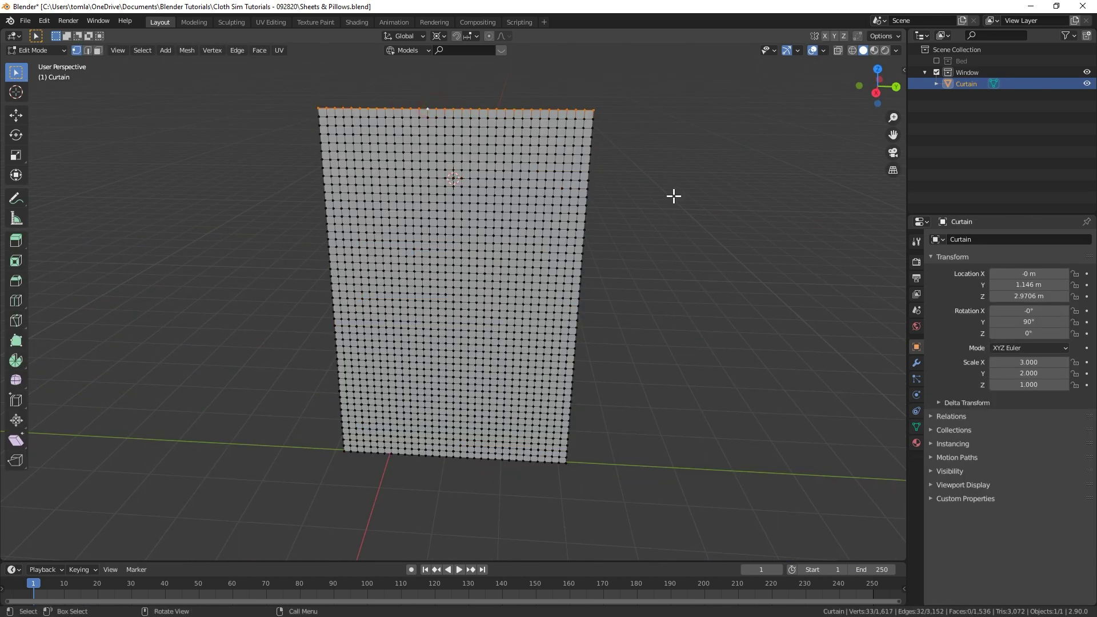
left_click(917, 426)
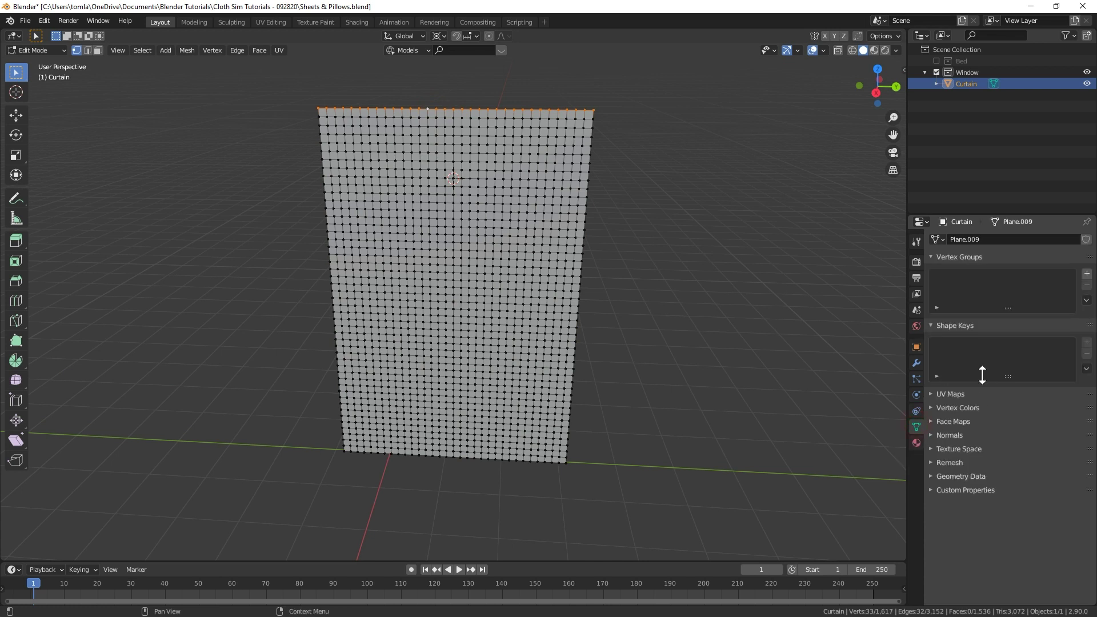
left_click(1087, 273)
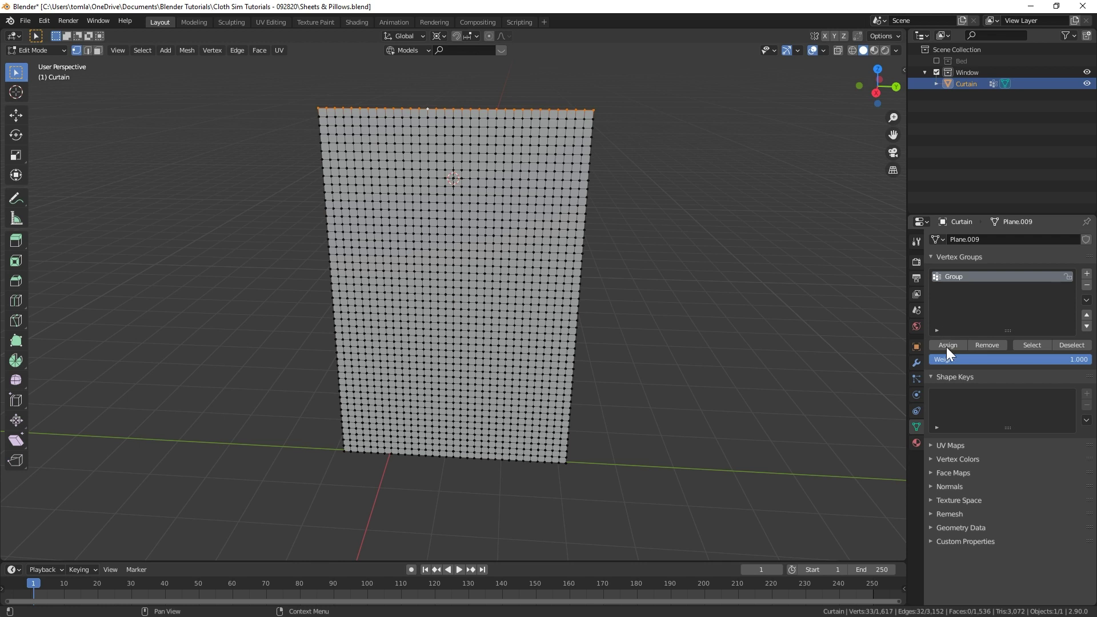
double_click(957, 277)
key("Tab")
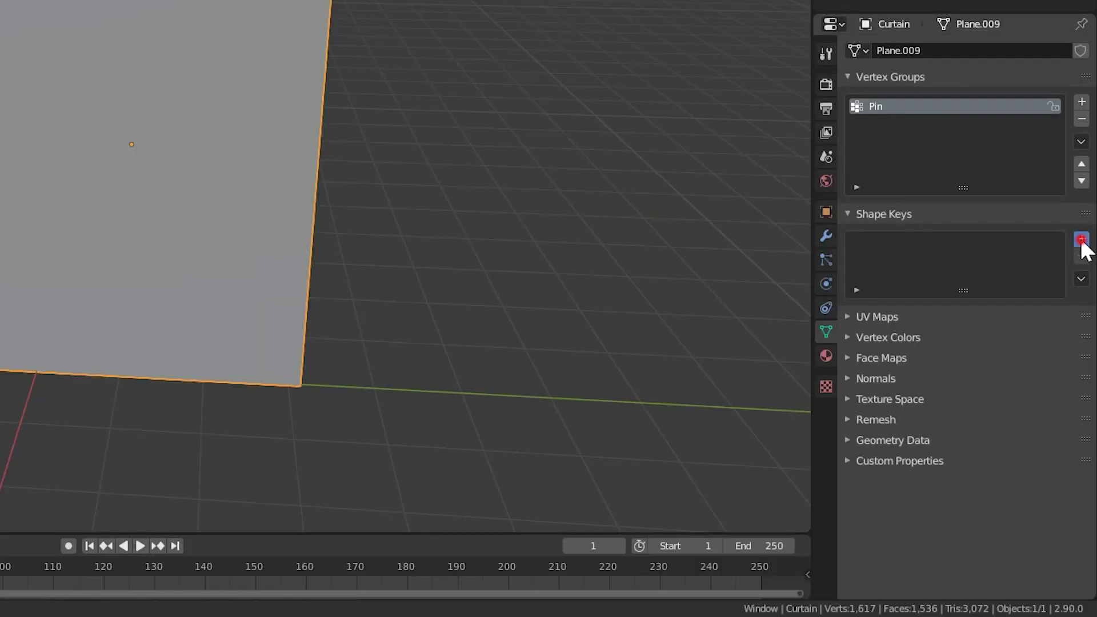
left_click(1086, 364)
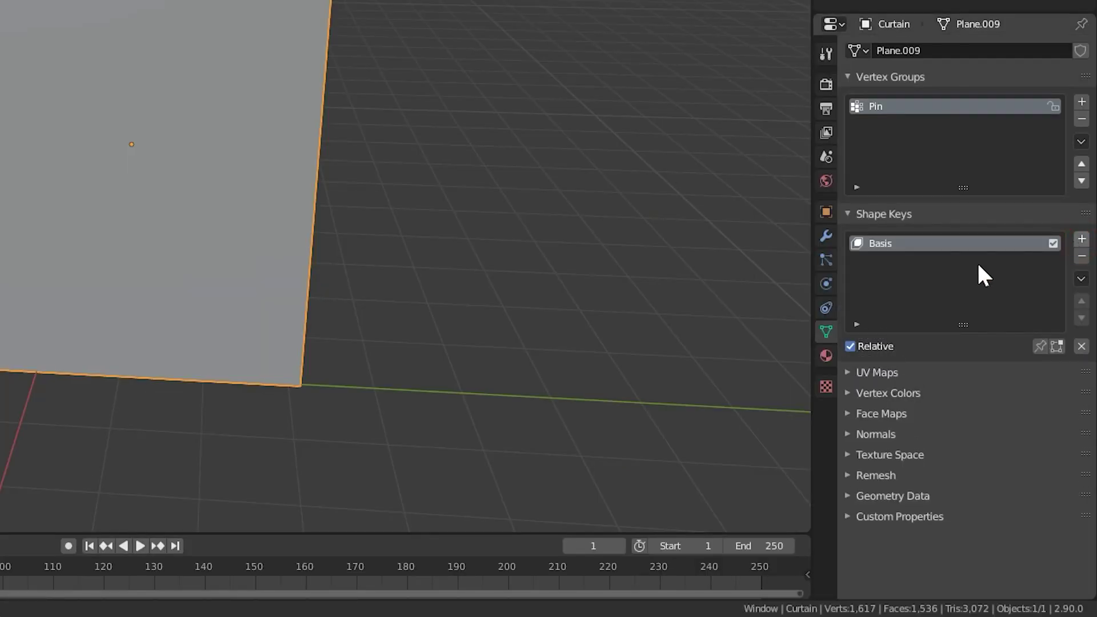
left_click(1081, 239)
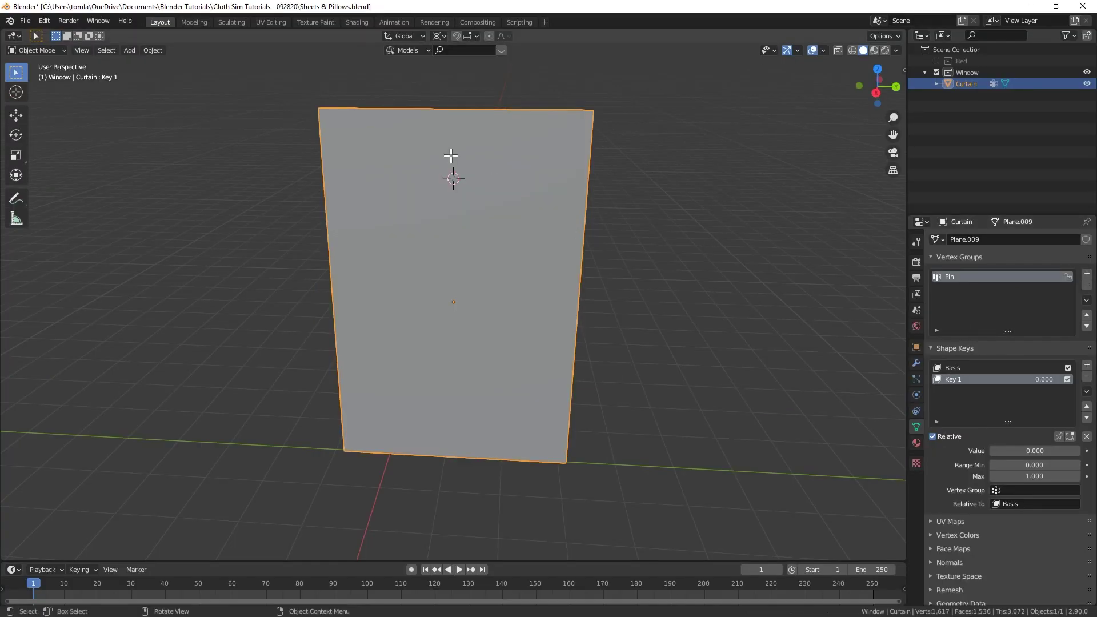
key("Tab")
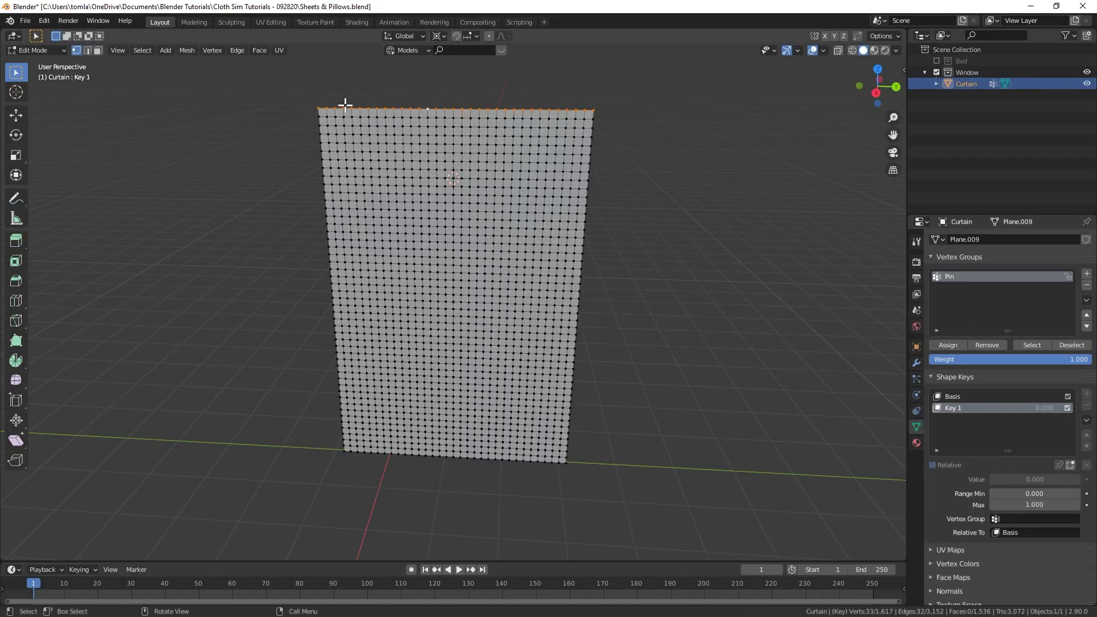
Put the 3D cursor on the top-left corner and scale the top edge to 0.5 toward it
left_click(324, 105)
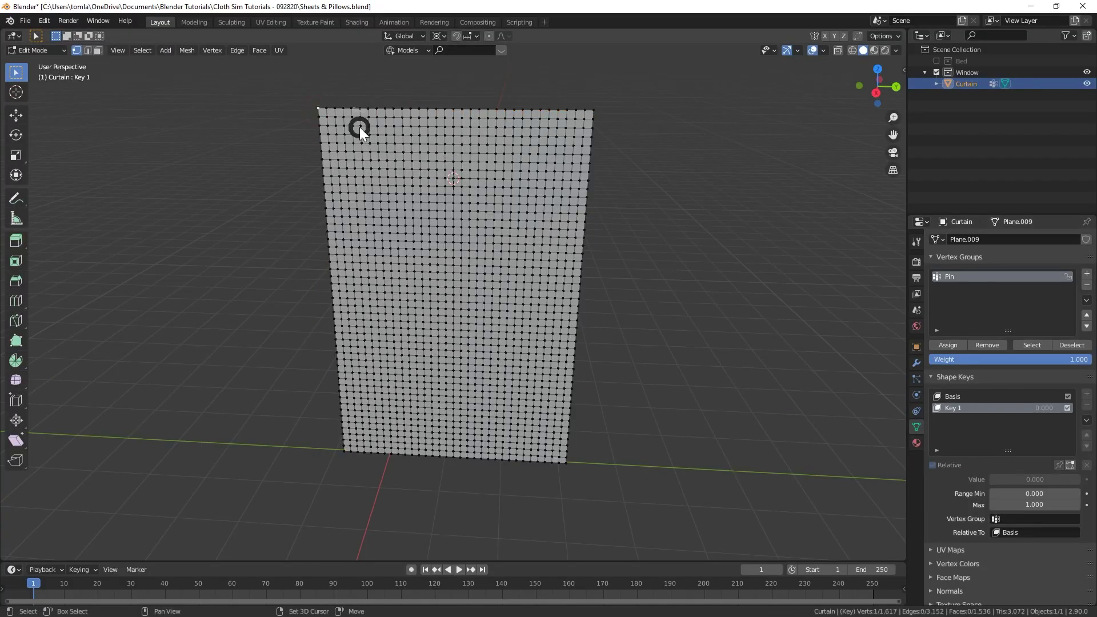
key("shift+s")
left_click(363, 194)
left_click(445, 107, "alt")
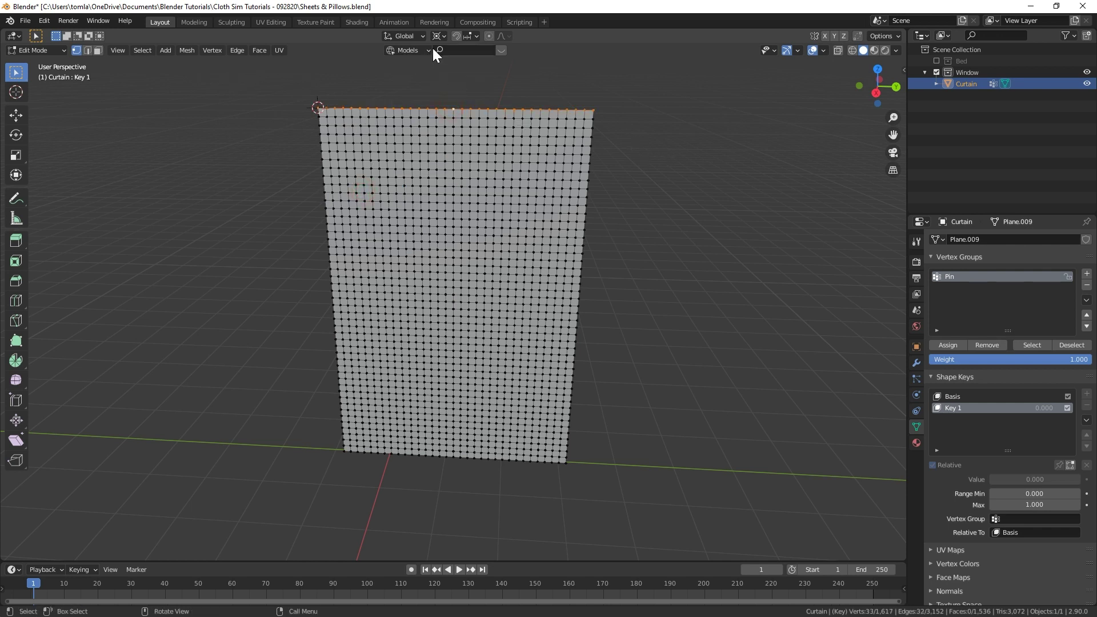
key("s")
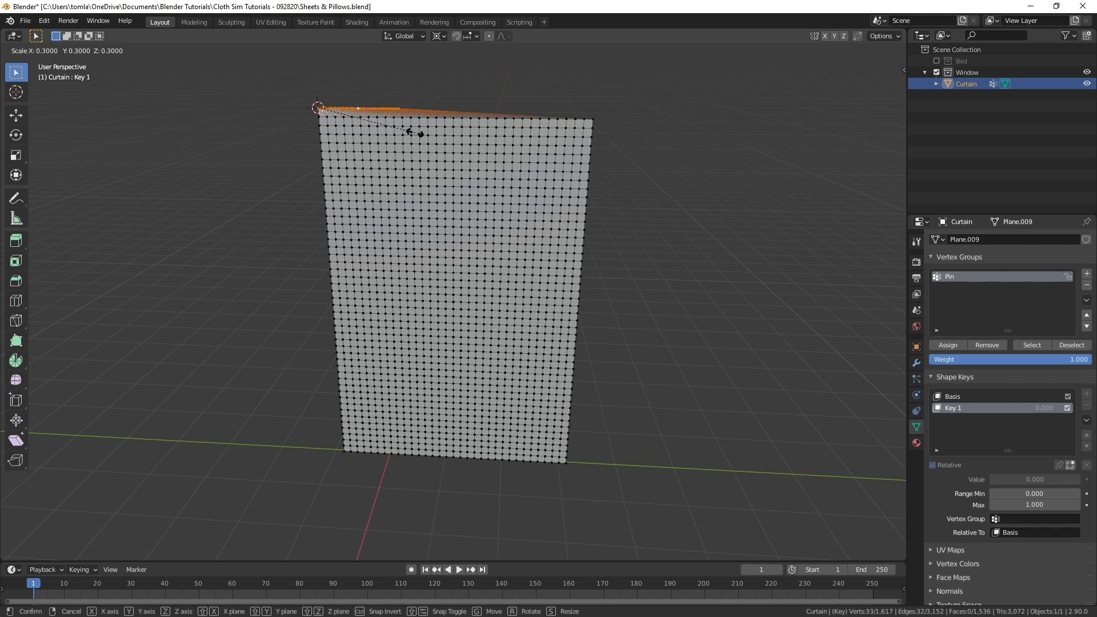
left_click(446, 136)
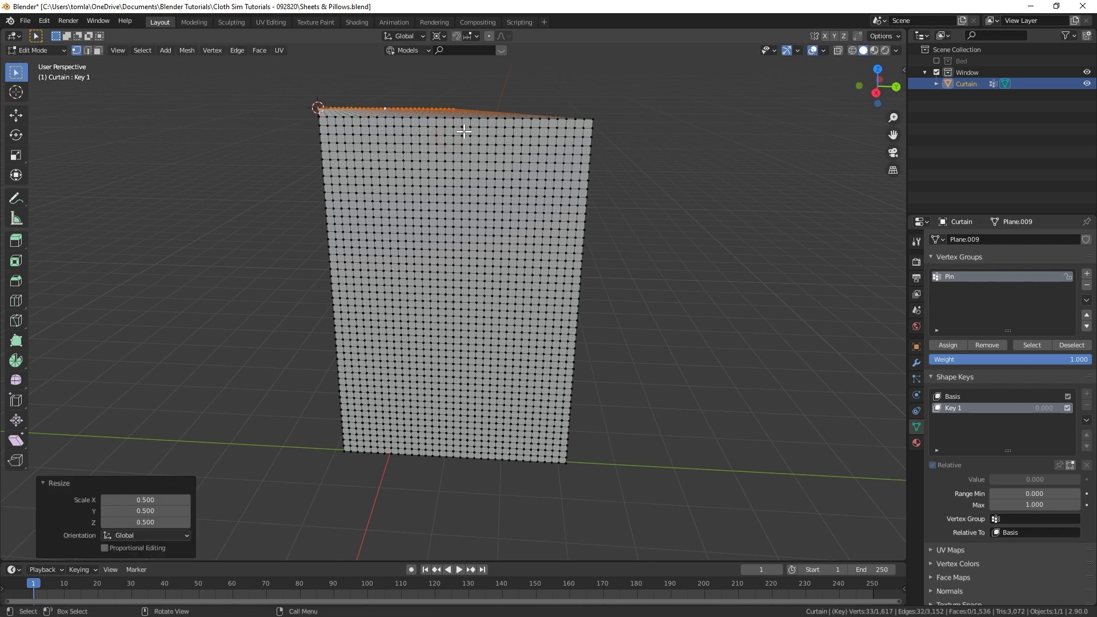
Select Key 1 in object mode and test its influence slider to preview the gathered top
key("Tab")
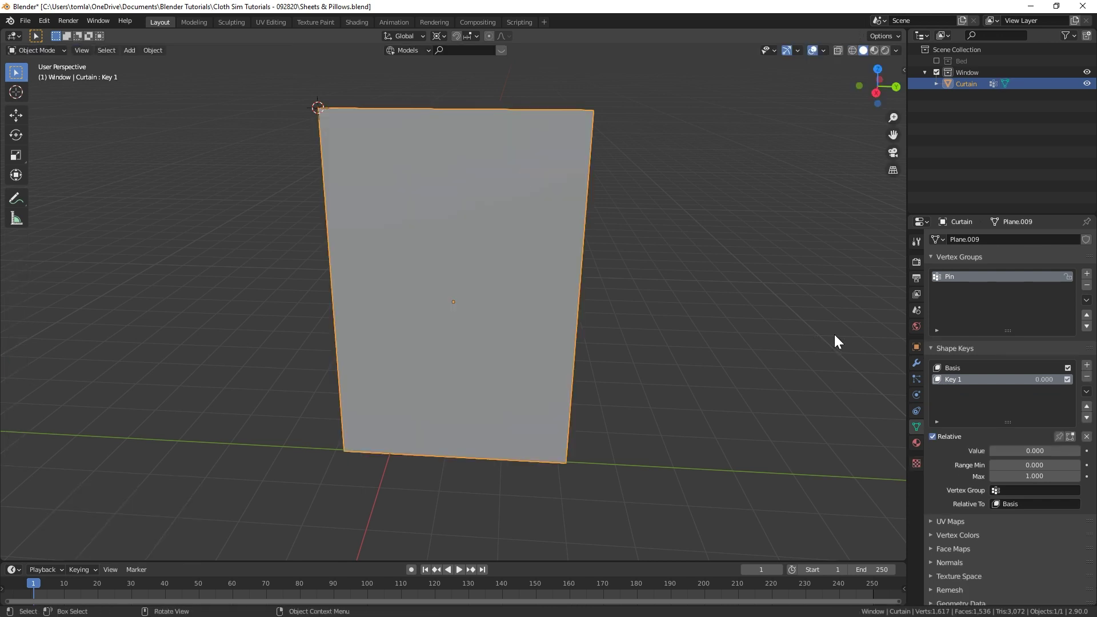
left_click(950, 368)
left_click(953, 379)
left_click_drag(1007, 451, 852, 433)
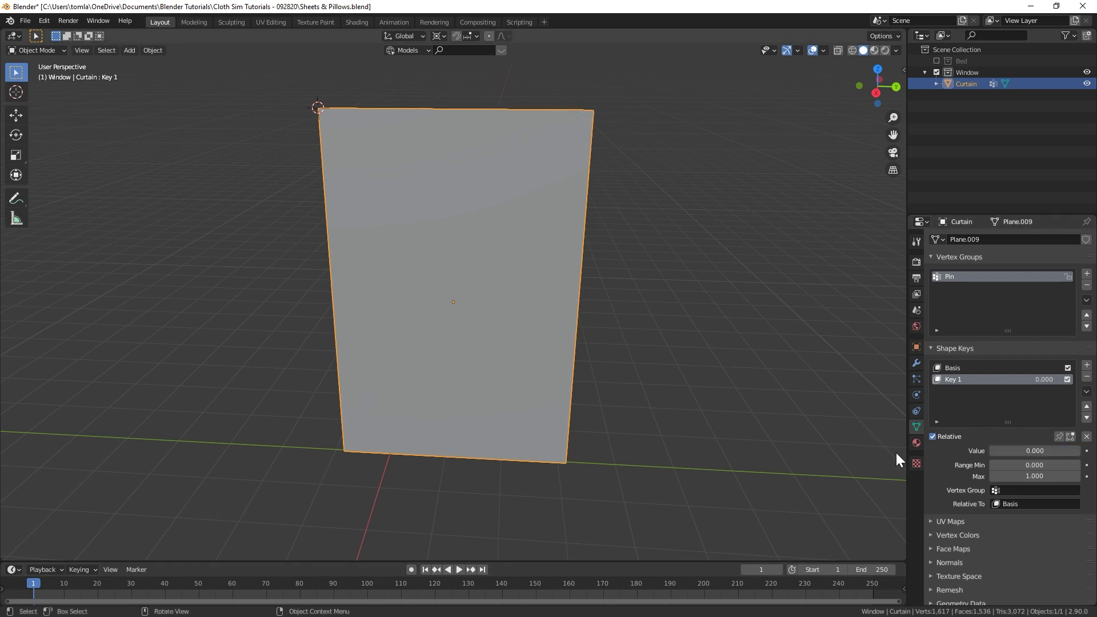
Add cloth physics to the Curtain with 10 quality steps
left_click(917, 395)
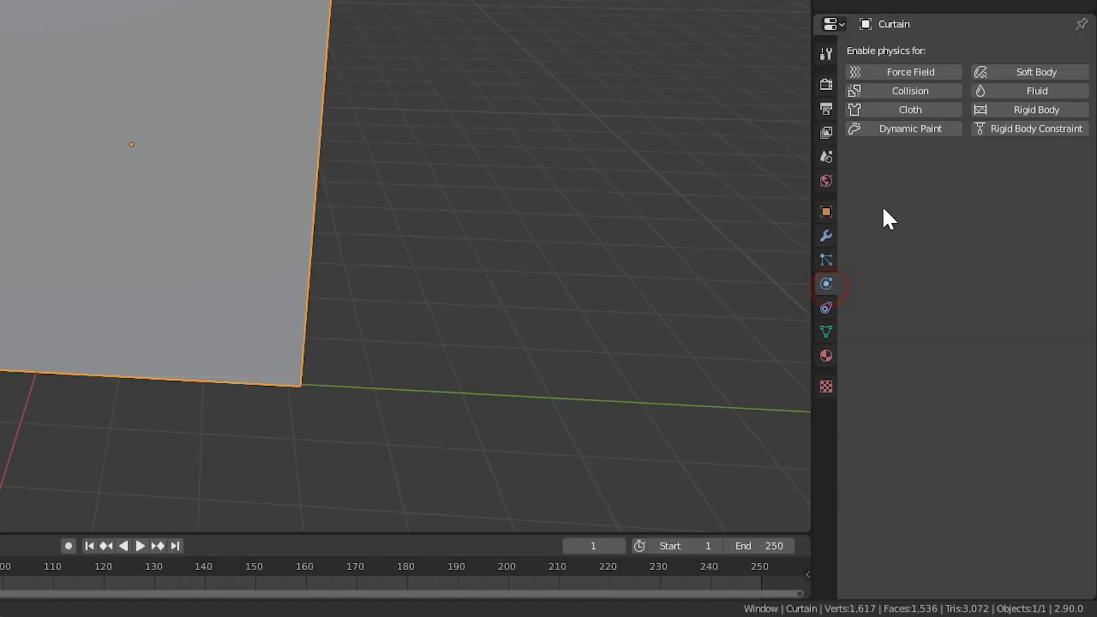
left_click(914, 111)
left_click(994, 180)
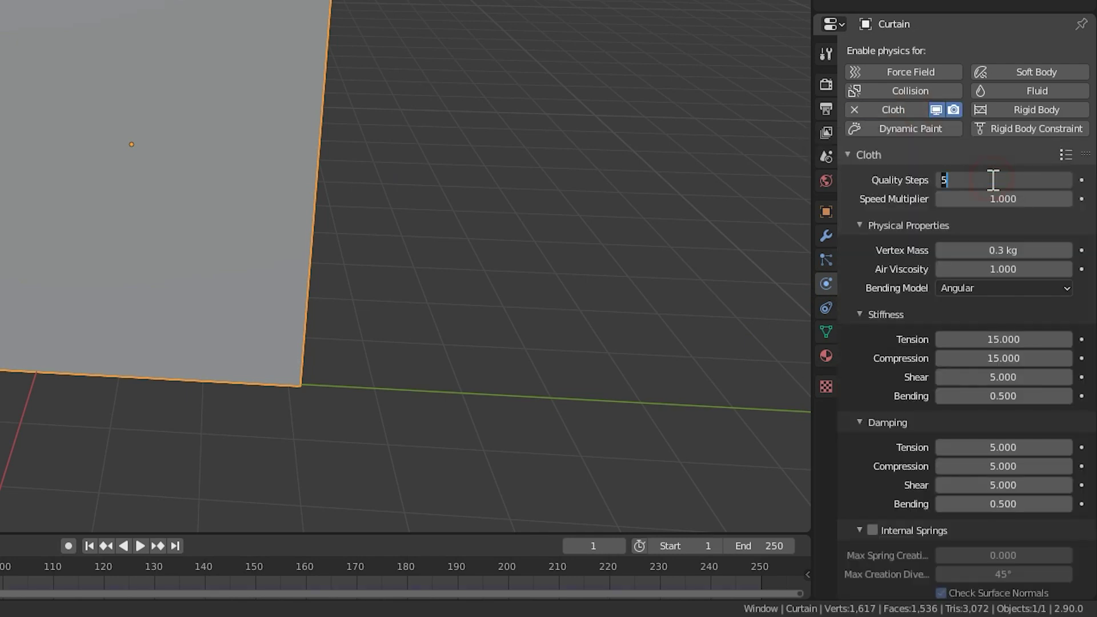
type("10")
key("Return")
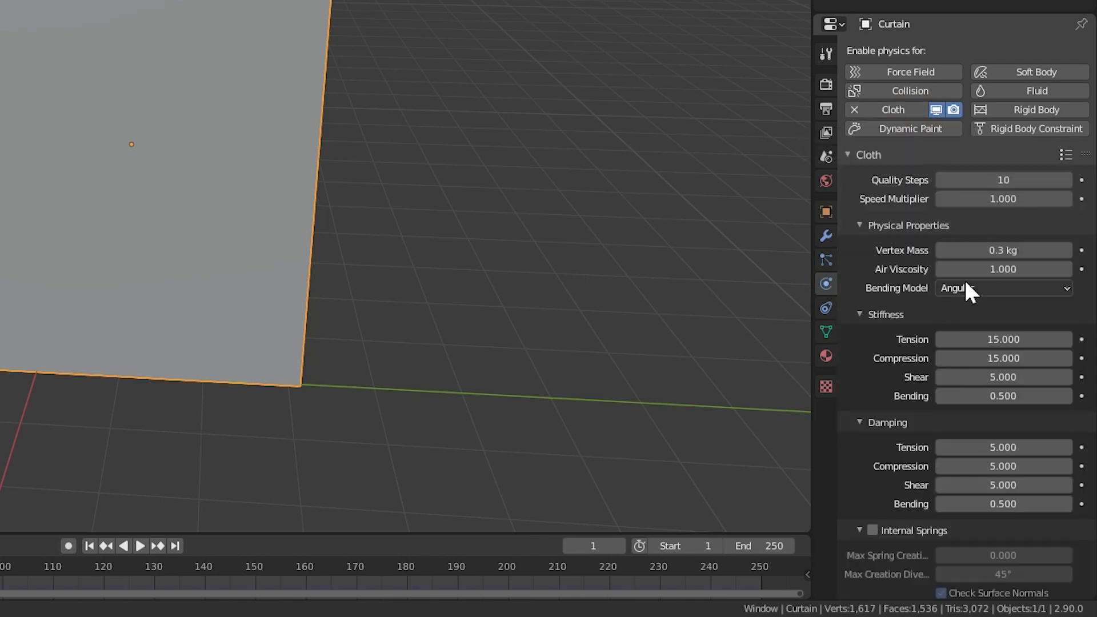
Pin the cloth with the Pin vertex group and keyframe Key 1 at 0.000 on frame 10
scroll(978, 354, "down", 5)
scroll(978, 351, "down", 14)
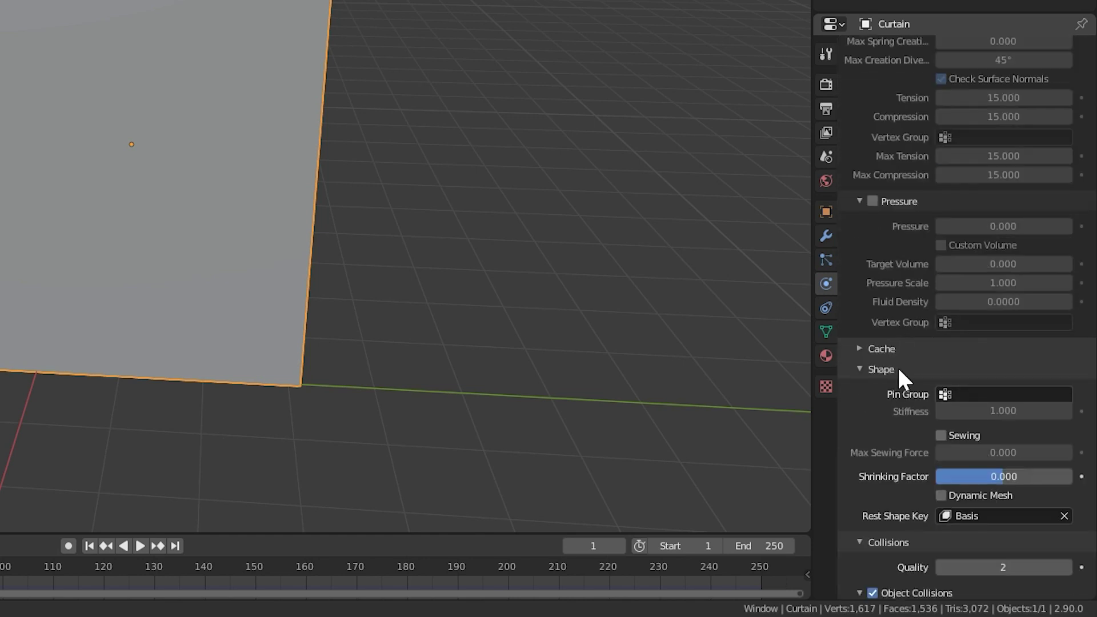
left_click(963, 395)
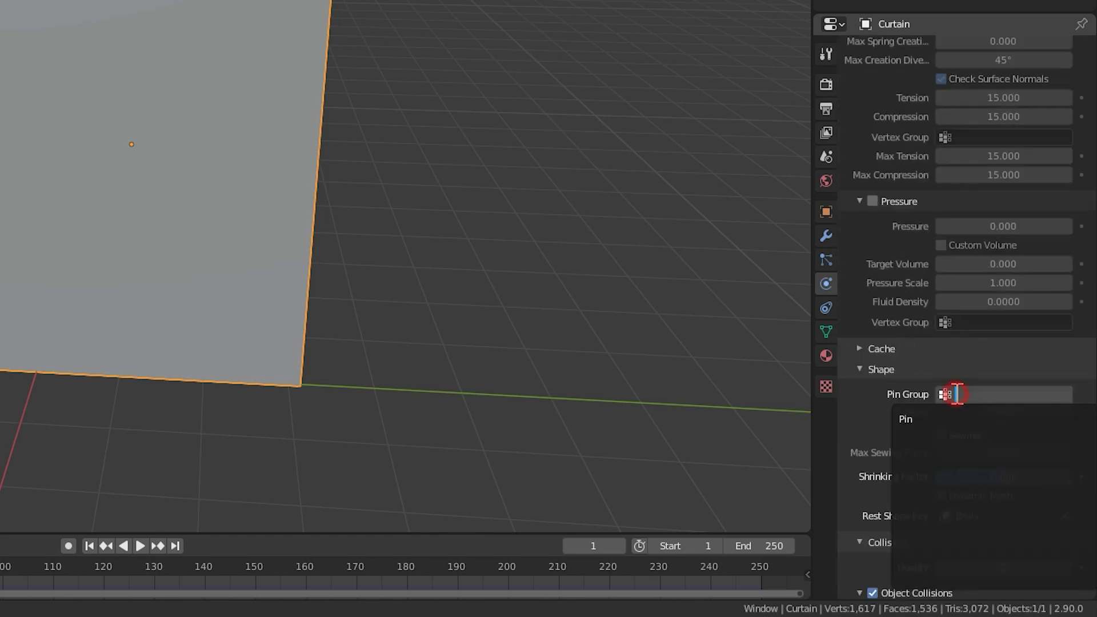
left_click(914, 419)
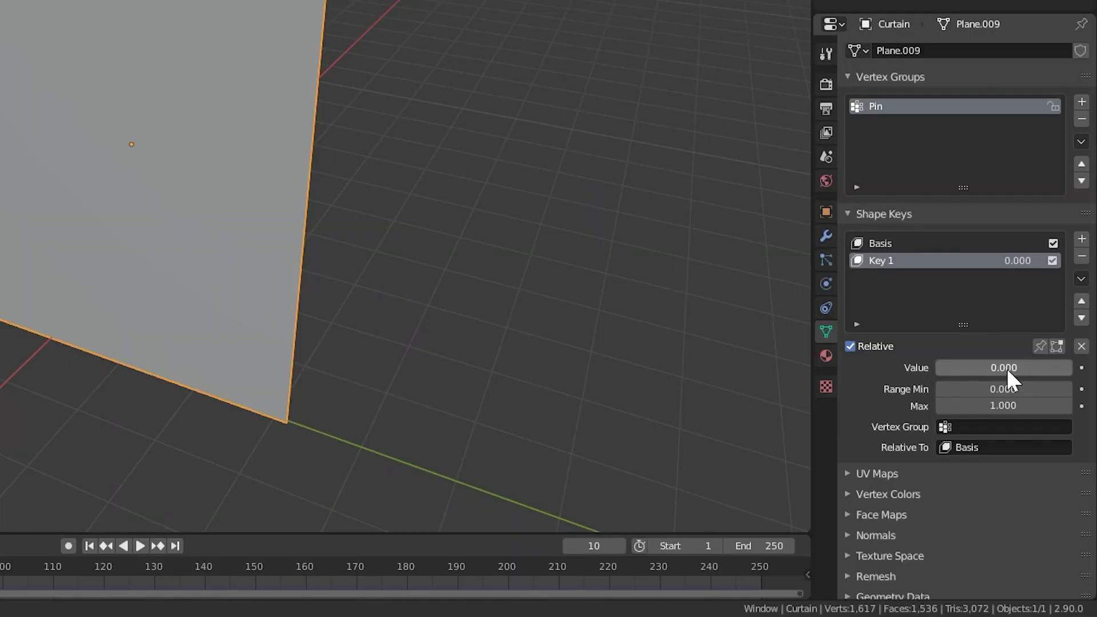
key("i")
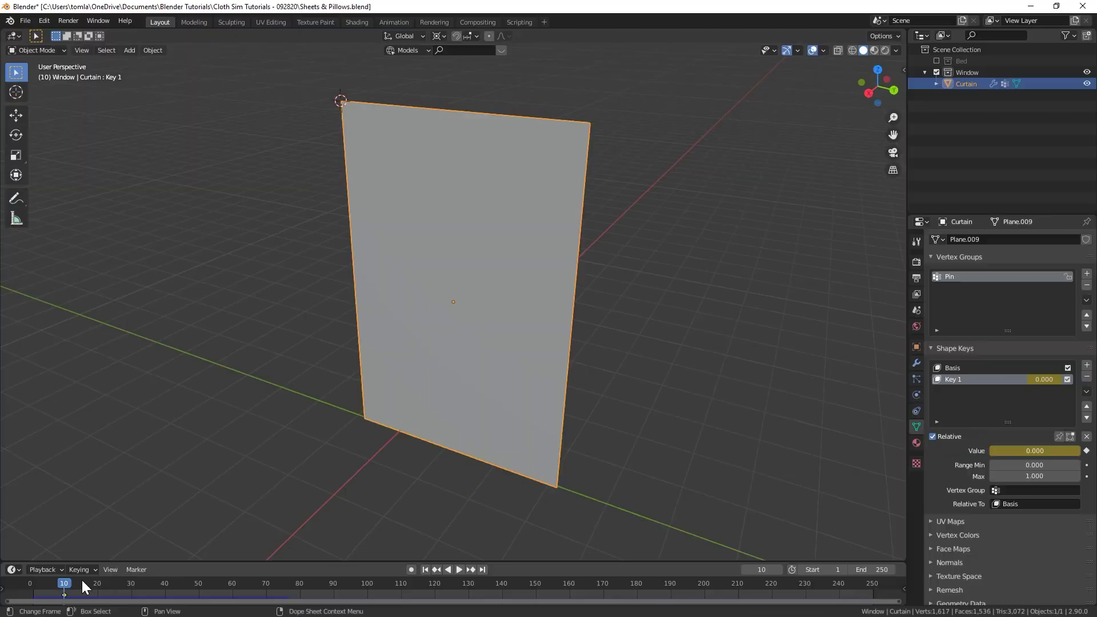
Keyframe Key 1 at 1.000 on frame 30 and play the simulation from frame 1
left_click_drag(84, 582, 122, 585)
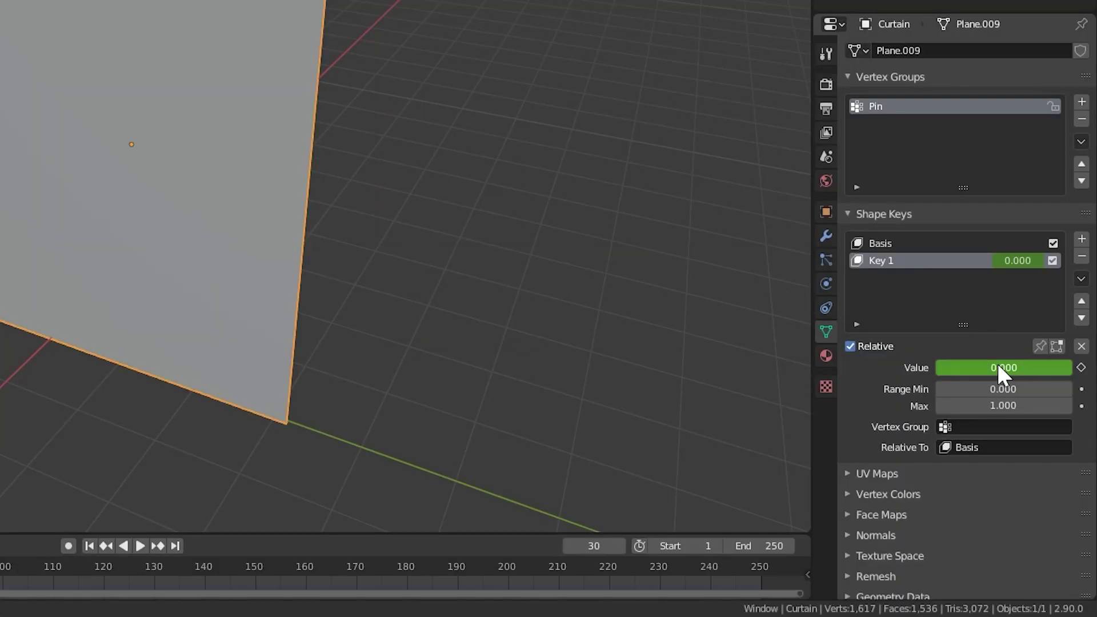
left_click(1032, 450)
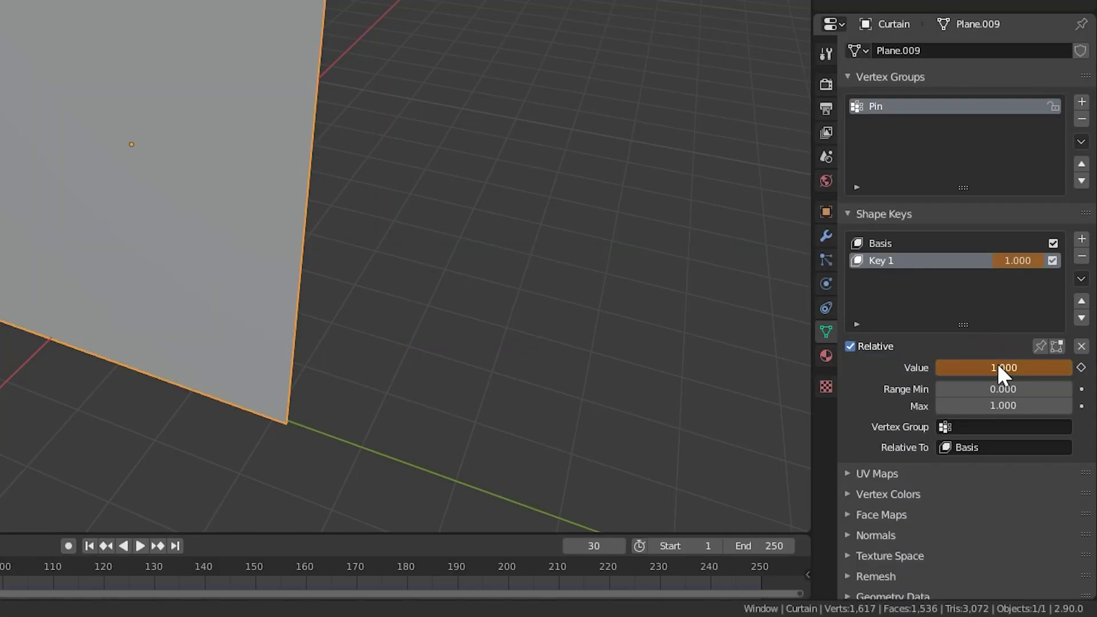
key("i")
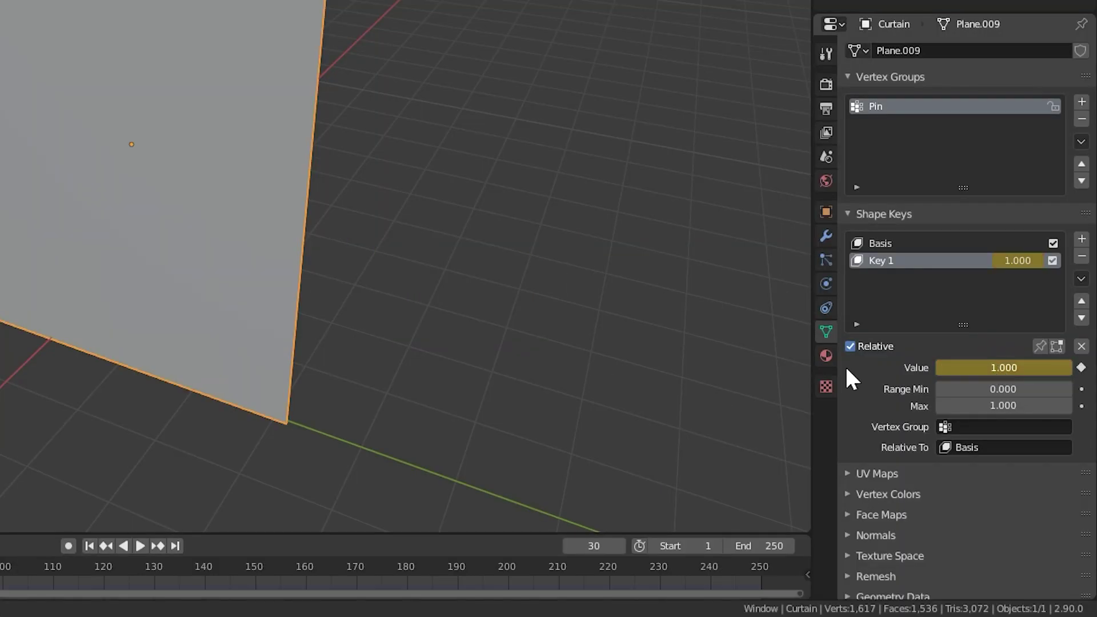
left_click(89, 546)
key("space")
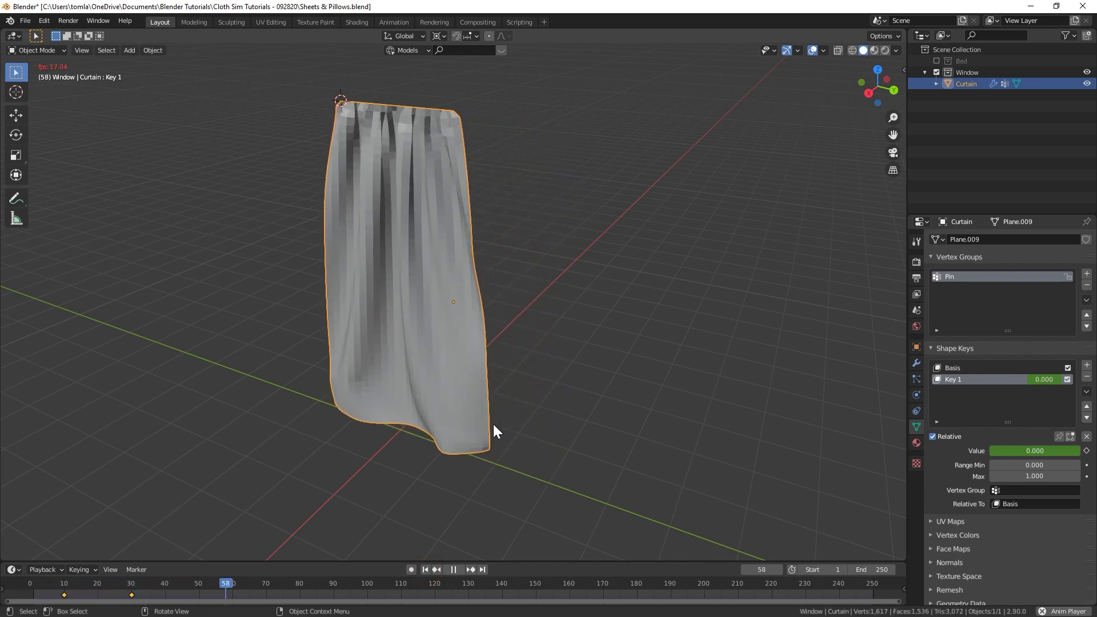
left_click(426, 569)
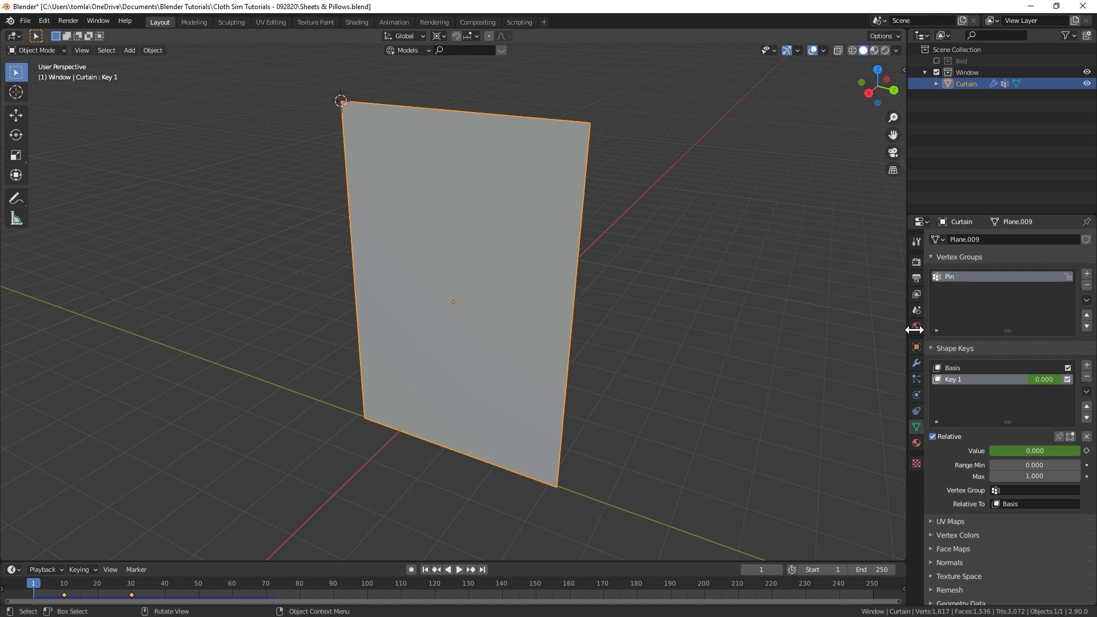
Set cloth vertex mass to 0.2 kg and tension and compression stiffness to 5, then replay
left_click(916, 395)
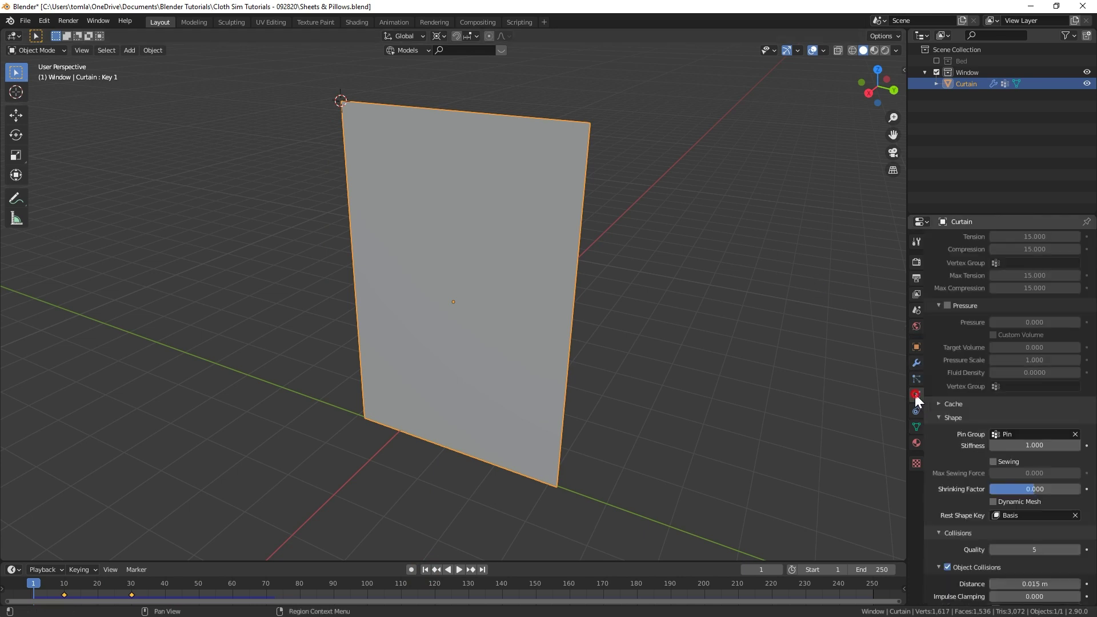
scroll(971, 309, "up", 6)
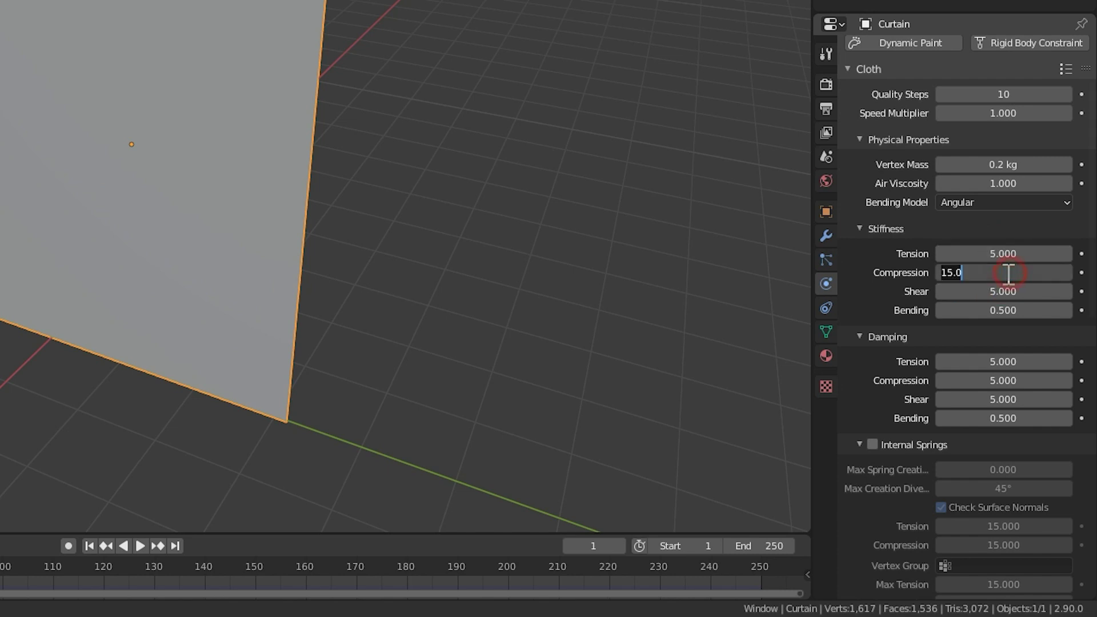
key("space")
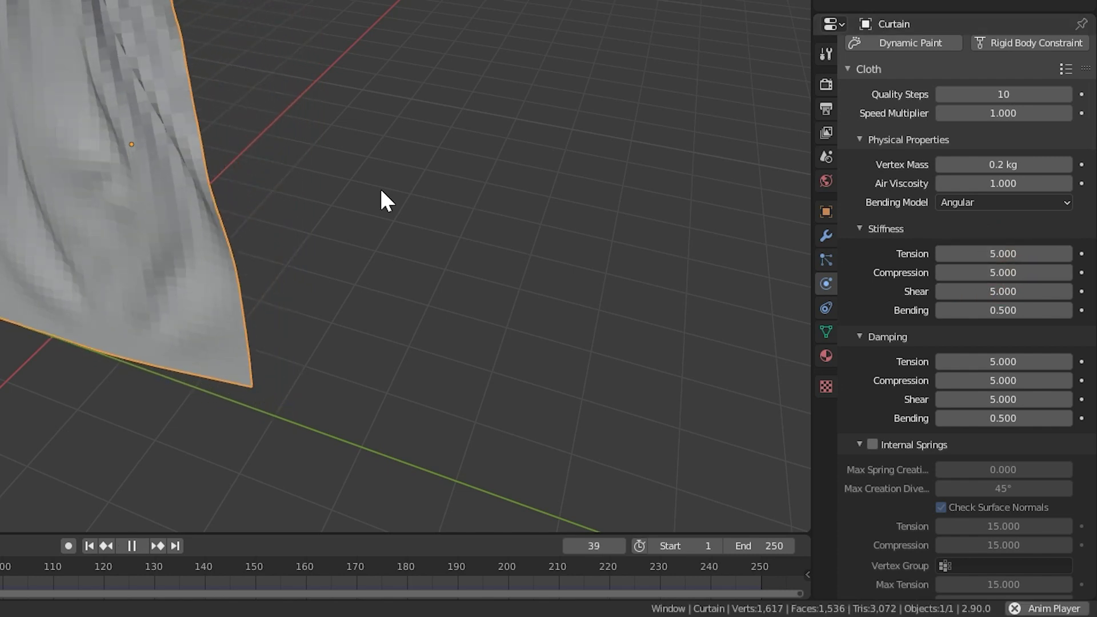
Squeeze the curtain's top-edge vertices to 0.6 along Y
key("Escape")
key("Tab")
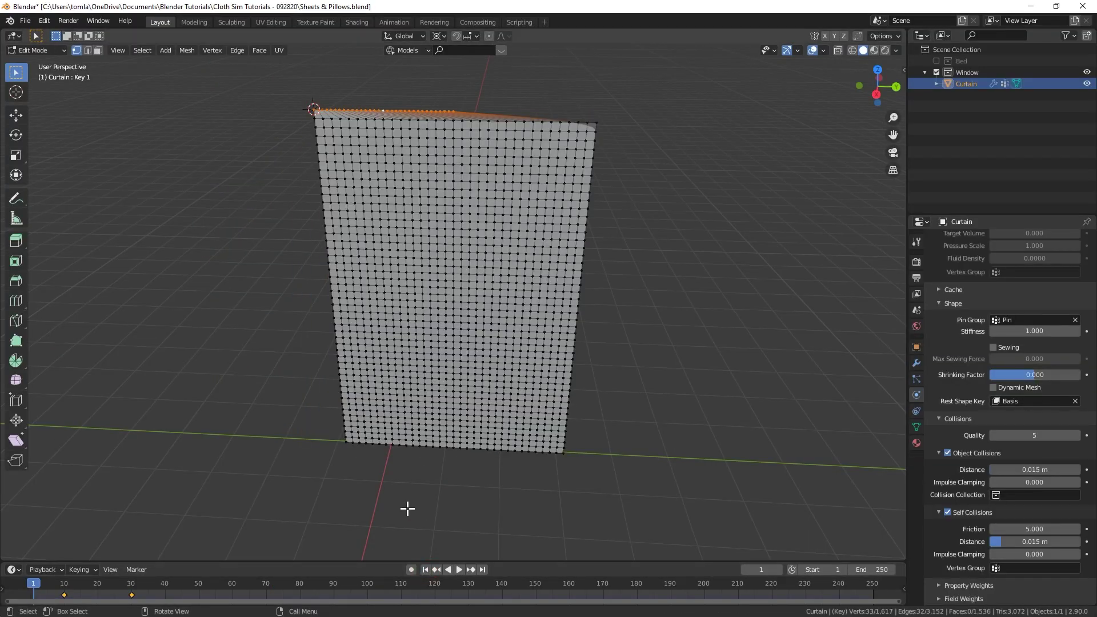
left_click(916, 427)
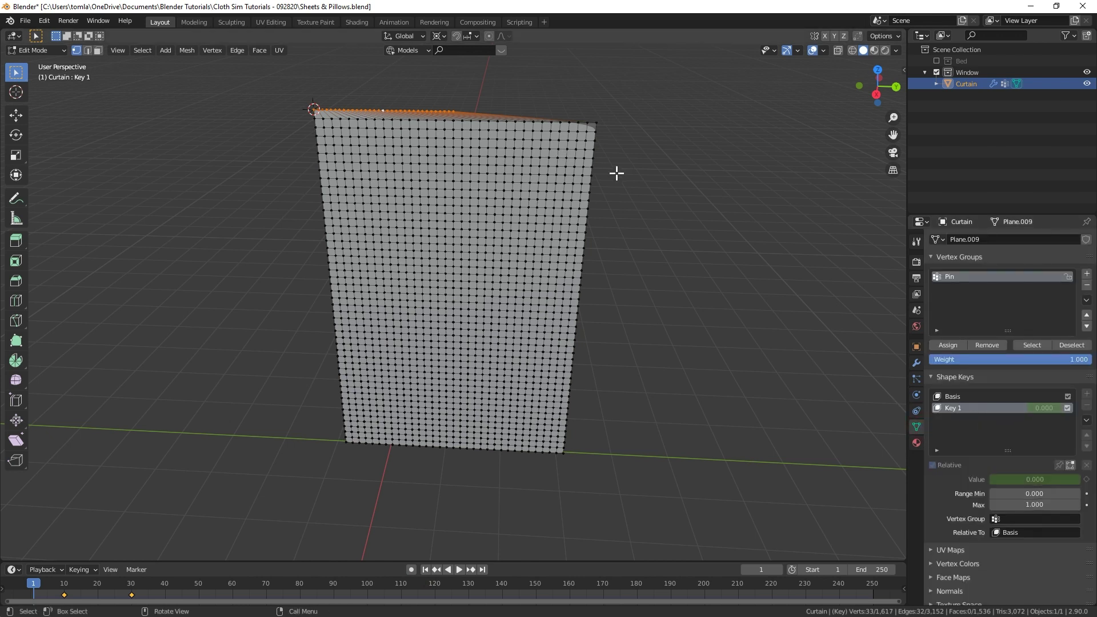
key("s")
key("y")
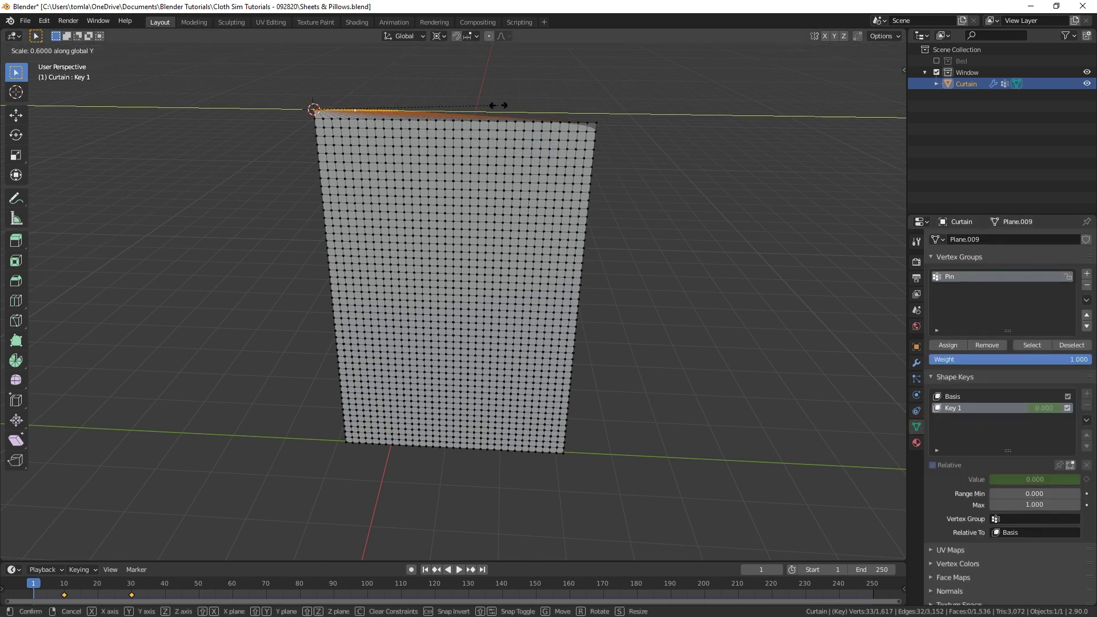
key("Return")
key("Tab")
Replay the cloth simulation and orbit to inspect the tighter folds
key("space")
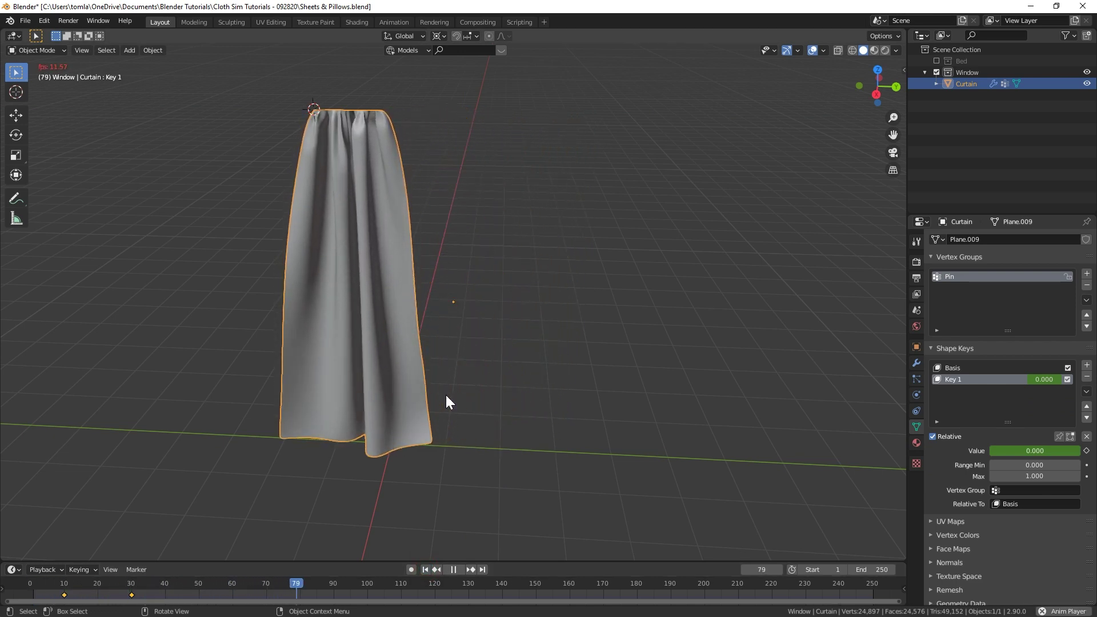
key("space")
middle_click_drag(446, 395, 419, 339)
left_click(425, 569)
key("space")
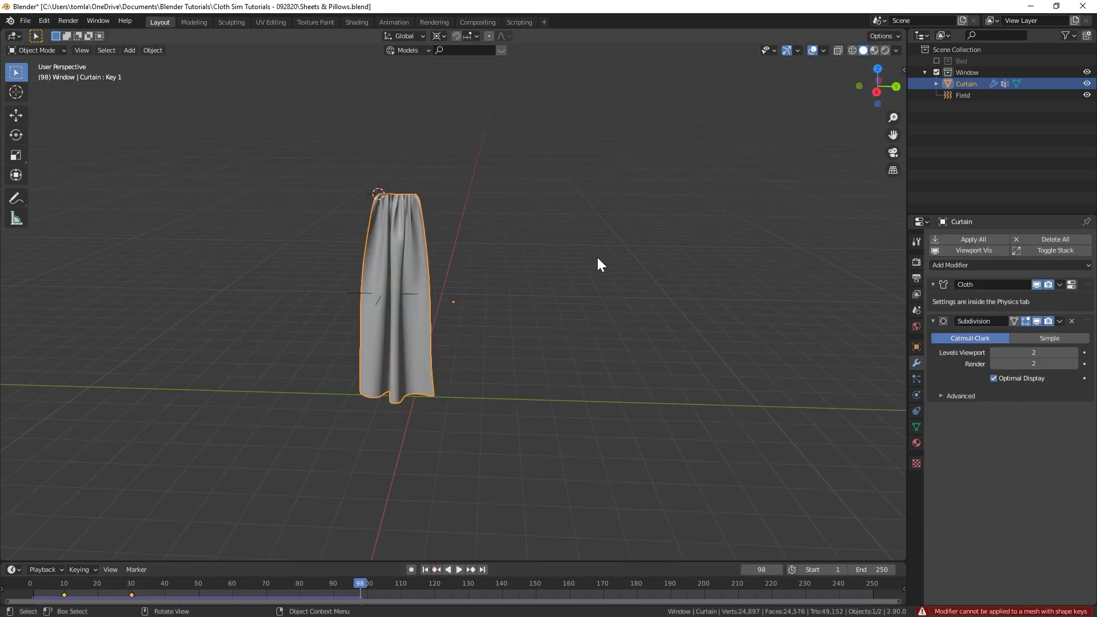
left_click(916, 426)
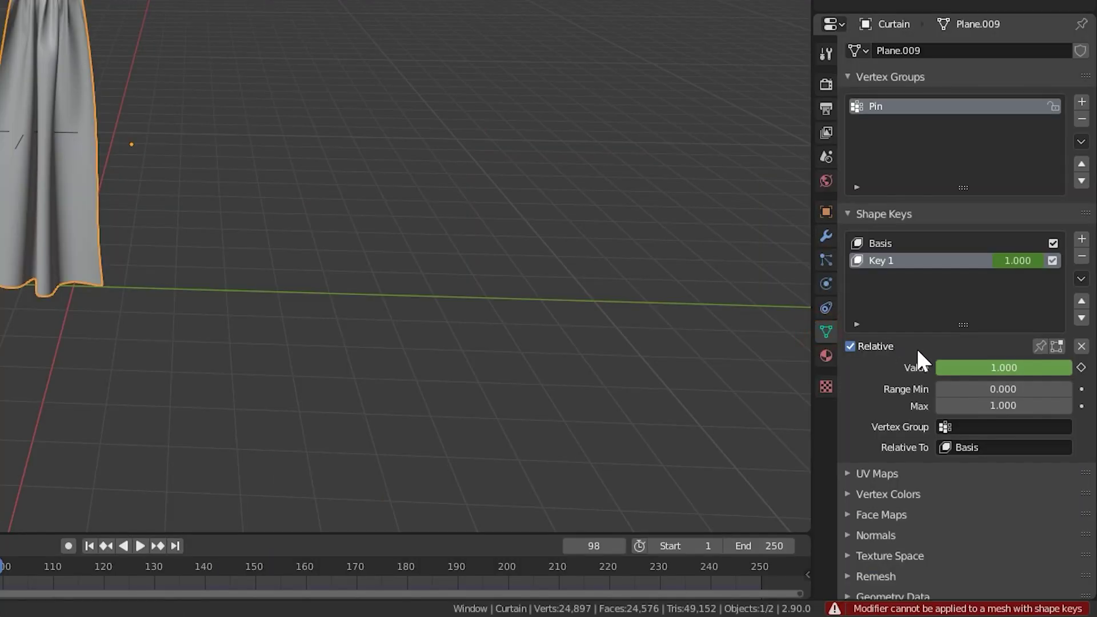
Delete the Key 1 and Basis shape keys and apply the Cloth modifier
left_click(1081, 260)
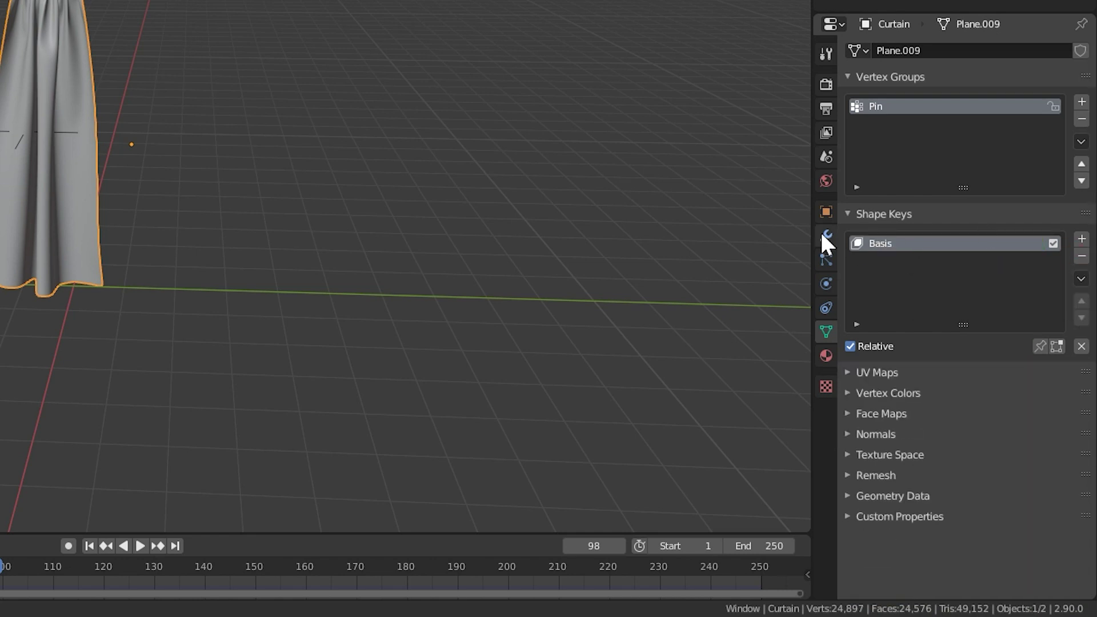
left_click(1081, 256)
left_click(826, 236)
left_click(1027, 114)
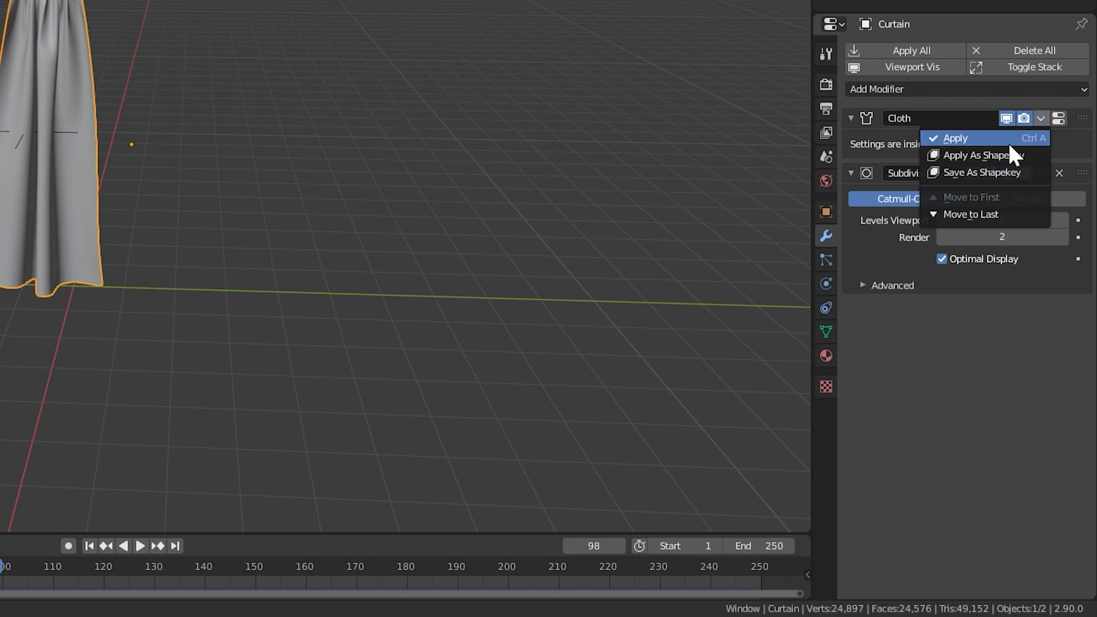
left_click(949, 139)
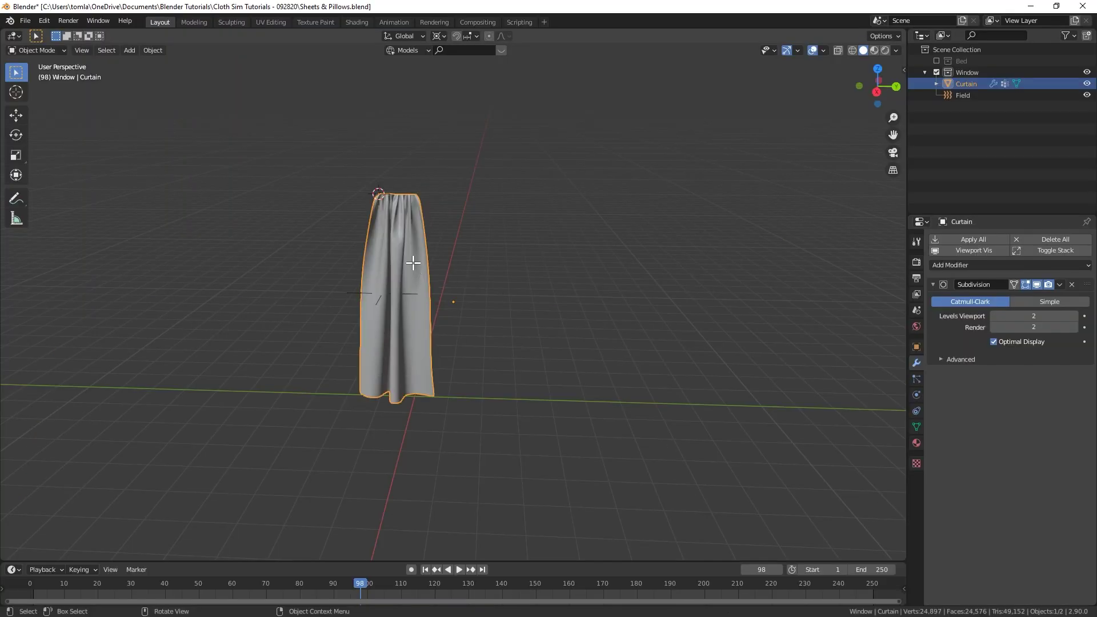
Set the curtain's origin to its geometry
key("Tab")
key("Tab")
scroll(432, 235, "up", 5)
scroll(431, 236, "down", 4)
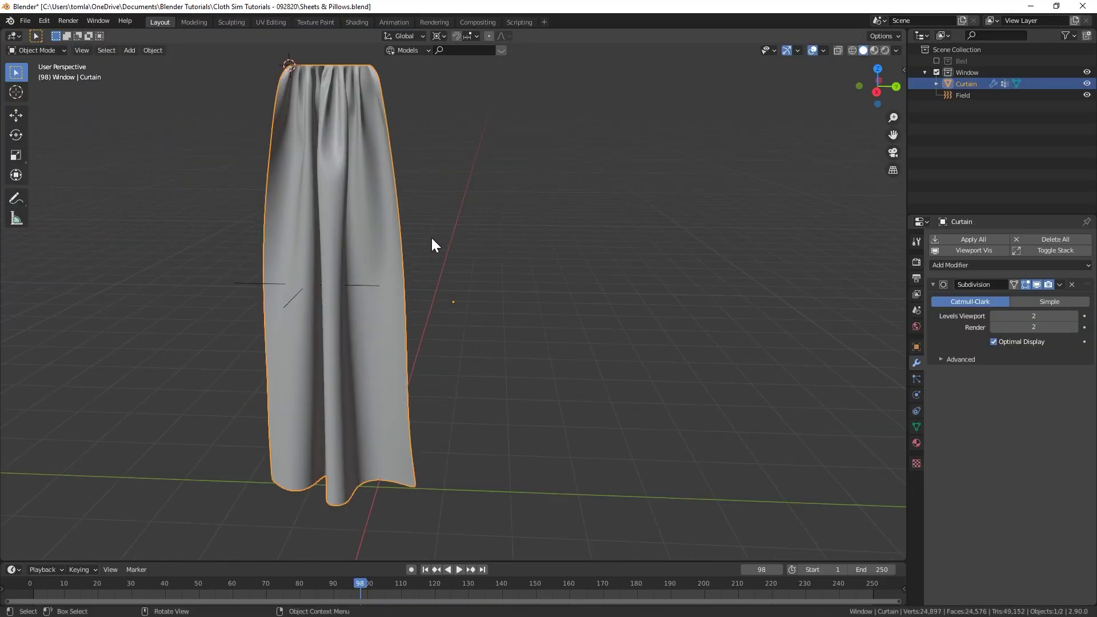
right_click(396, 231)
mouse_move(380, 259)
left_click(482, 275)
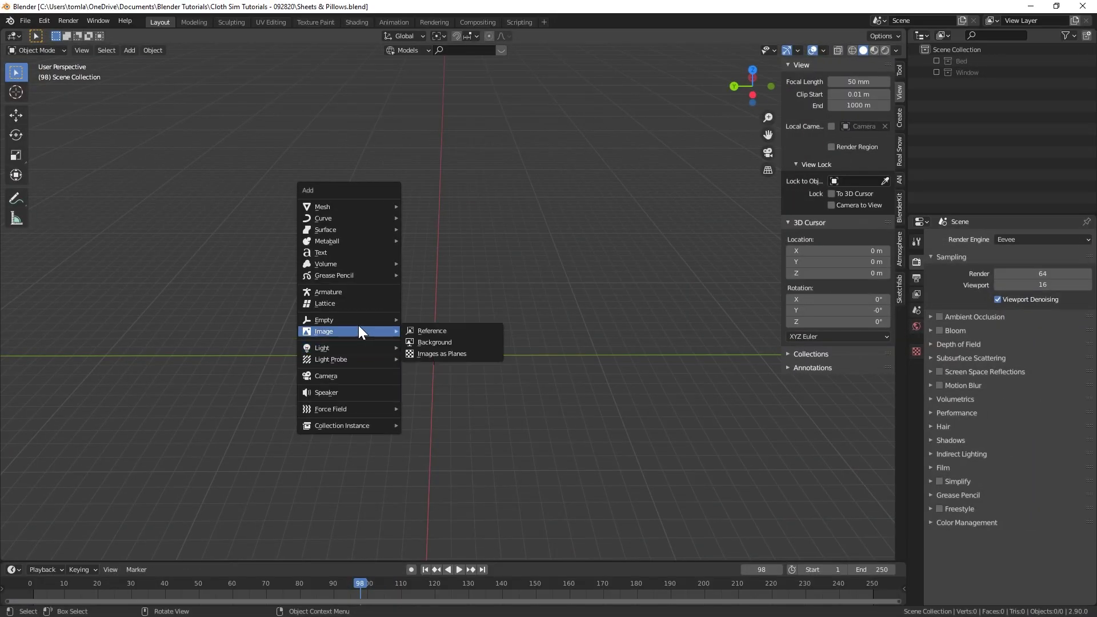
Import the Pirate Flag image as a plane and show its texture in Material Preview
left_click(451, 354)
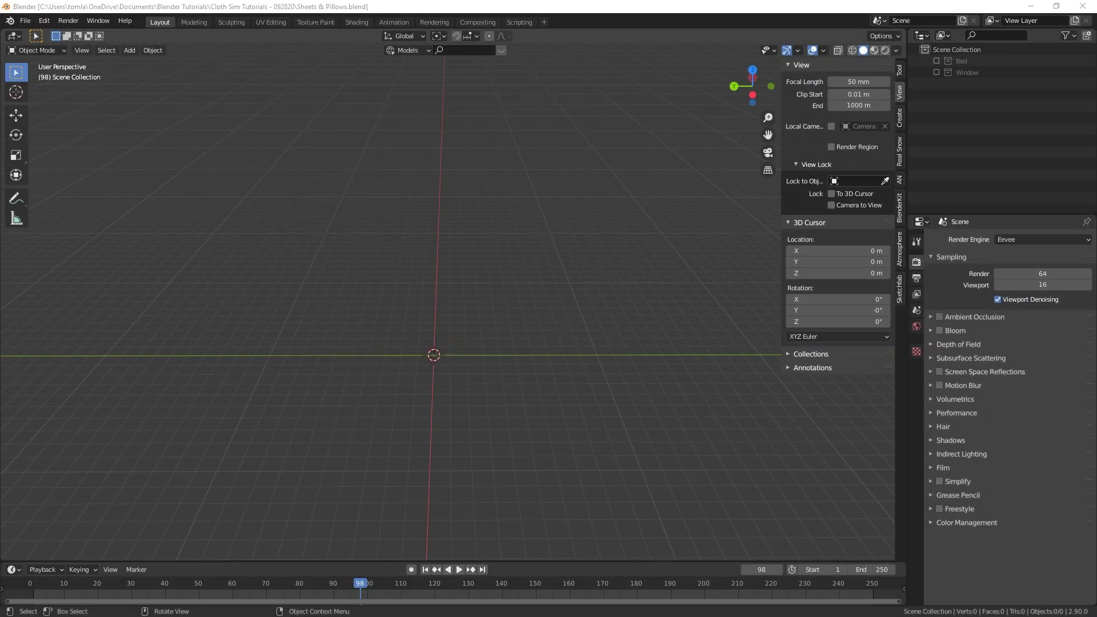
key("KP_Decimal")
left_click(873, 50)
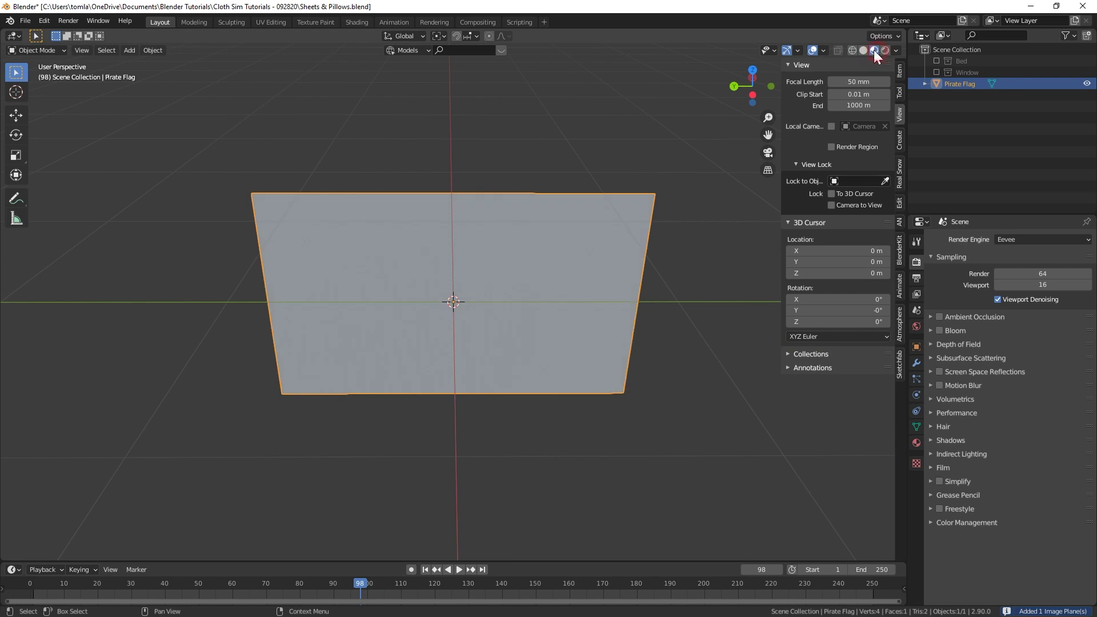
scroll(529, 287, "down", 1)
middle_click_drag(529, 287, 503, 258)
scroll(514, 274, "down", 4)
Scale the flag plane by 1.529 and raise it 5.416 m on Z
key("s")
left_click(612, 321)
scroll(572, 314, "down", 3)
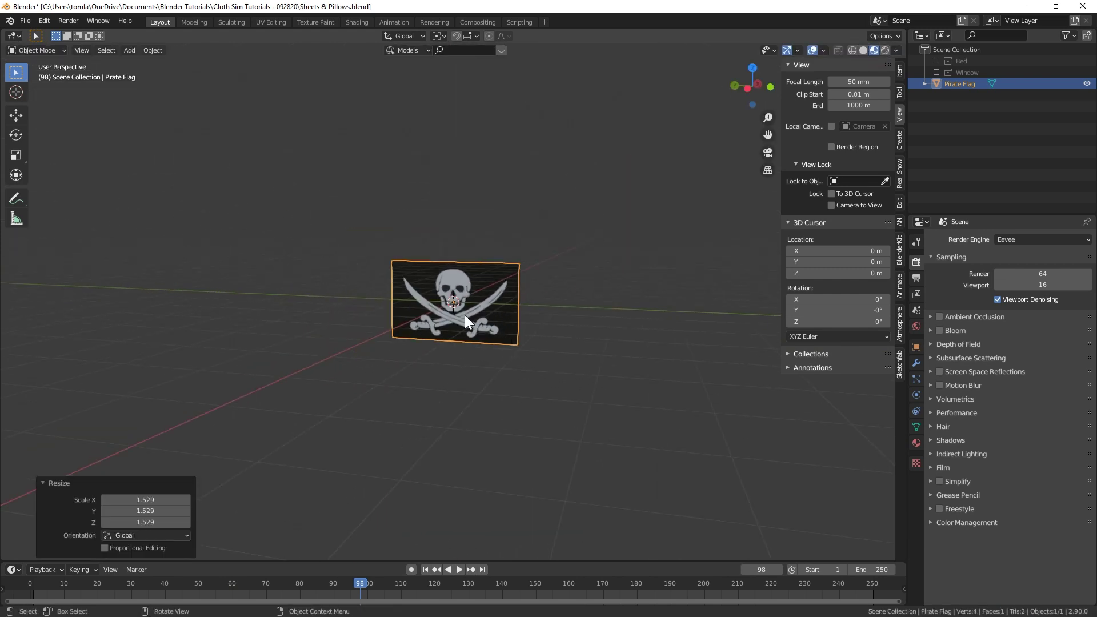
scroll(465, 315, "up", 2)
scroll(509, 390, "down", 5)
key("g")
key("z")
left_click(453, 216)
key("KP_Decimal")
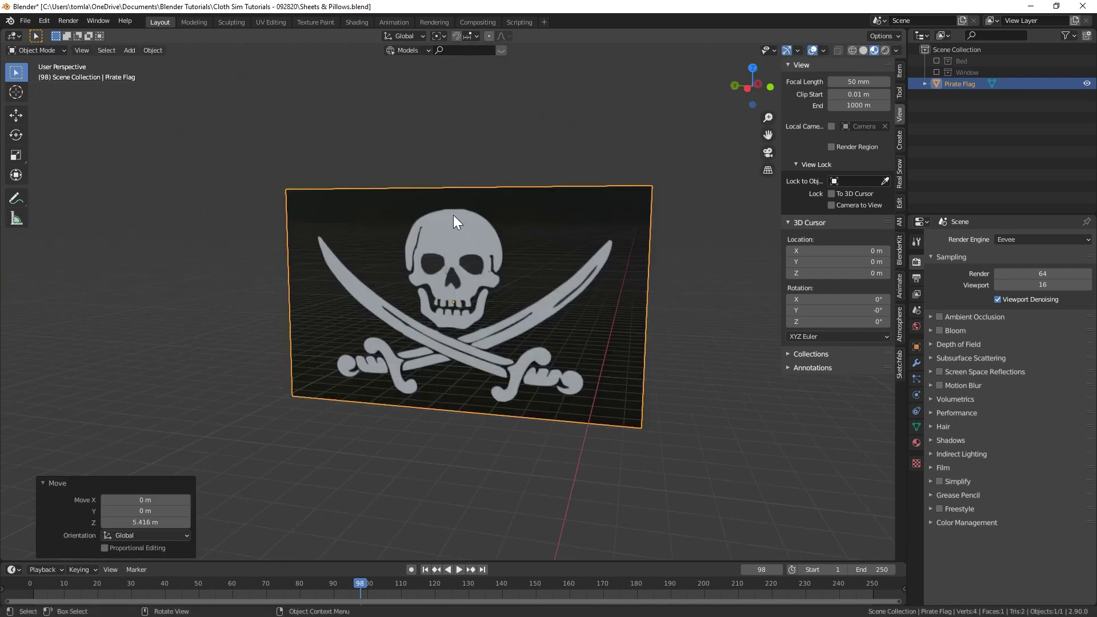
In Edit Mode, add vertical and horizontal loop cuts across the flag
key("Tab")
key("ctrl+r")
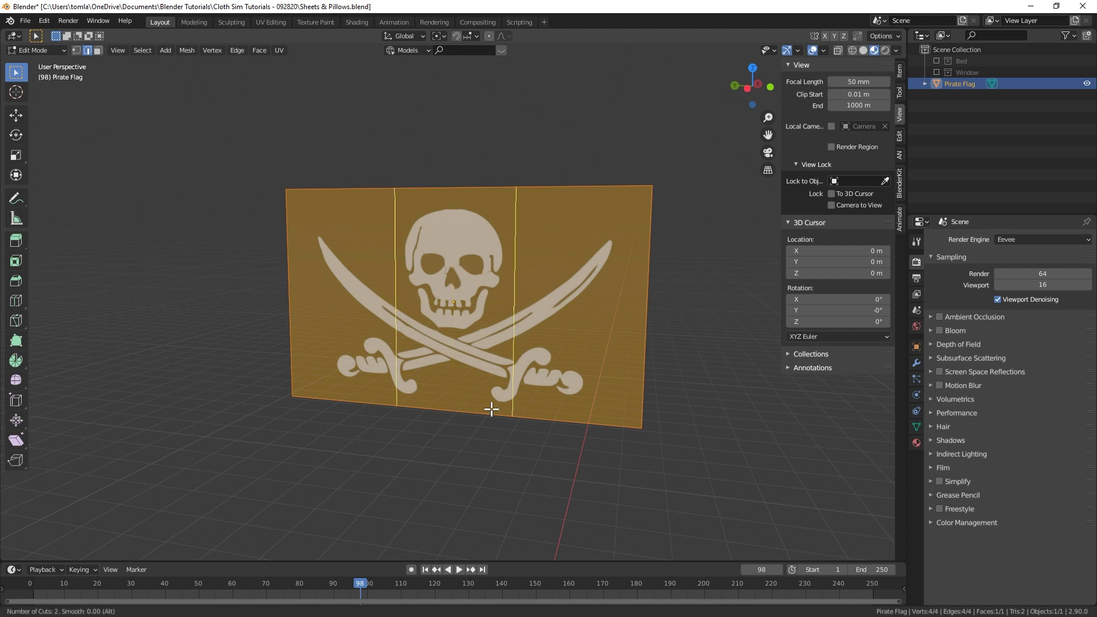
left_click(491, 409)
right_click(494, 407)
key("ctrl+r")
left_click(630, 313)
Subdivide the whole flag mesh with 10 cuts and select its top-left corner vertex
key("a")
key("1")
right_click(479, 309)
left_click(478, 310)
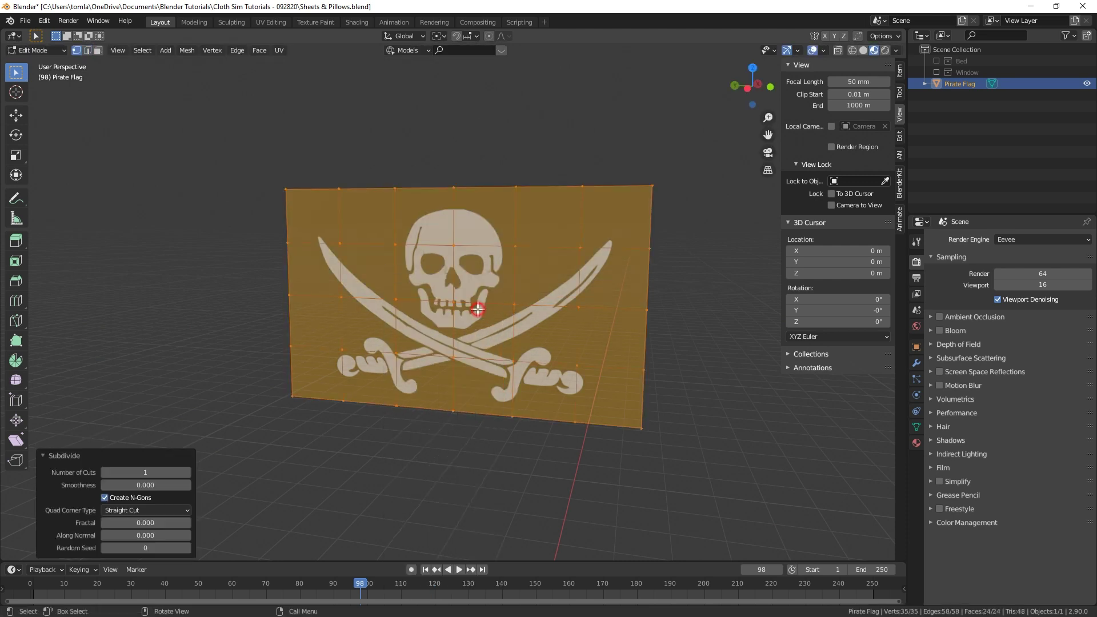
left_click_drag(182, 469, 194, 473)
middle_click_drag(372, 359, 248, 205)
left_click(260, 198)
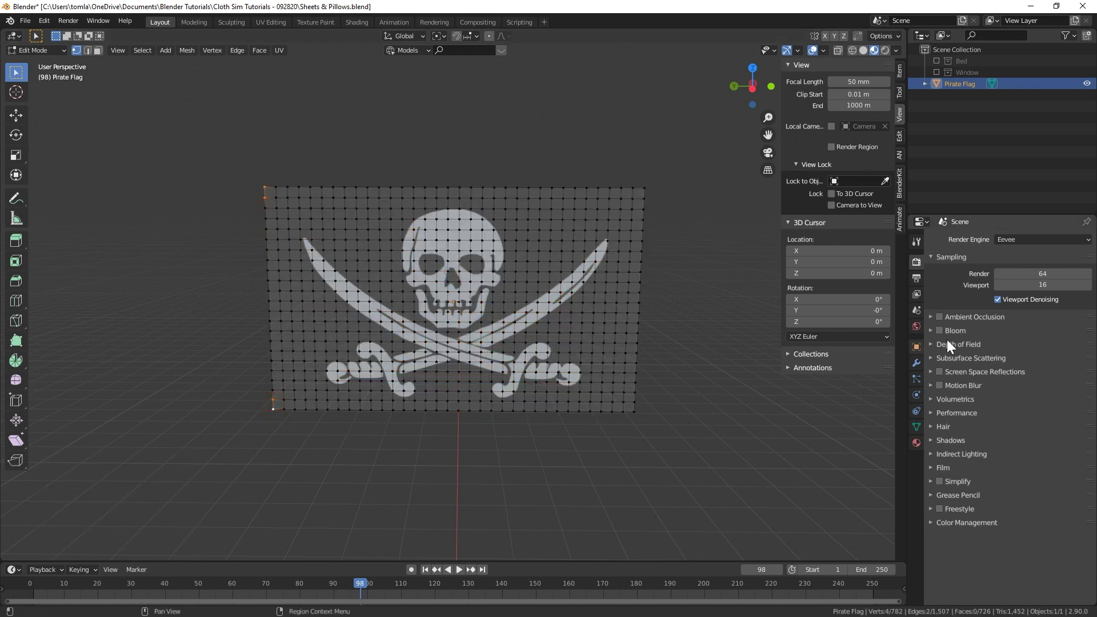
Add a new vertex group named Pin to the flag
left_click(917, 428)
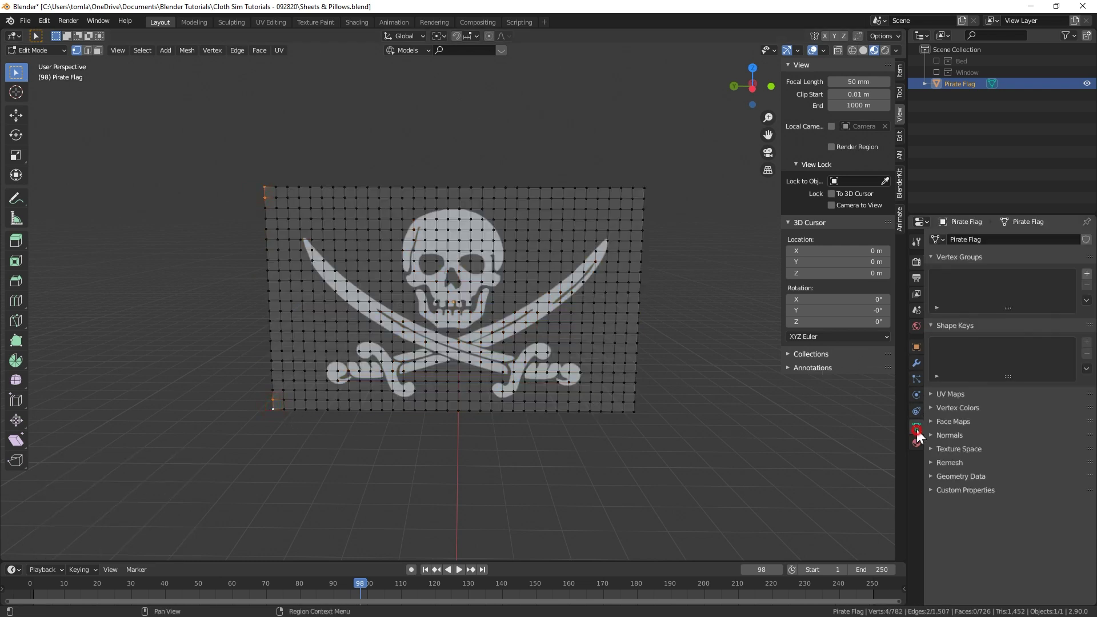
left_click(1085, 273)
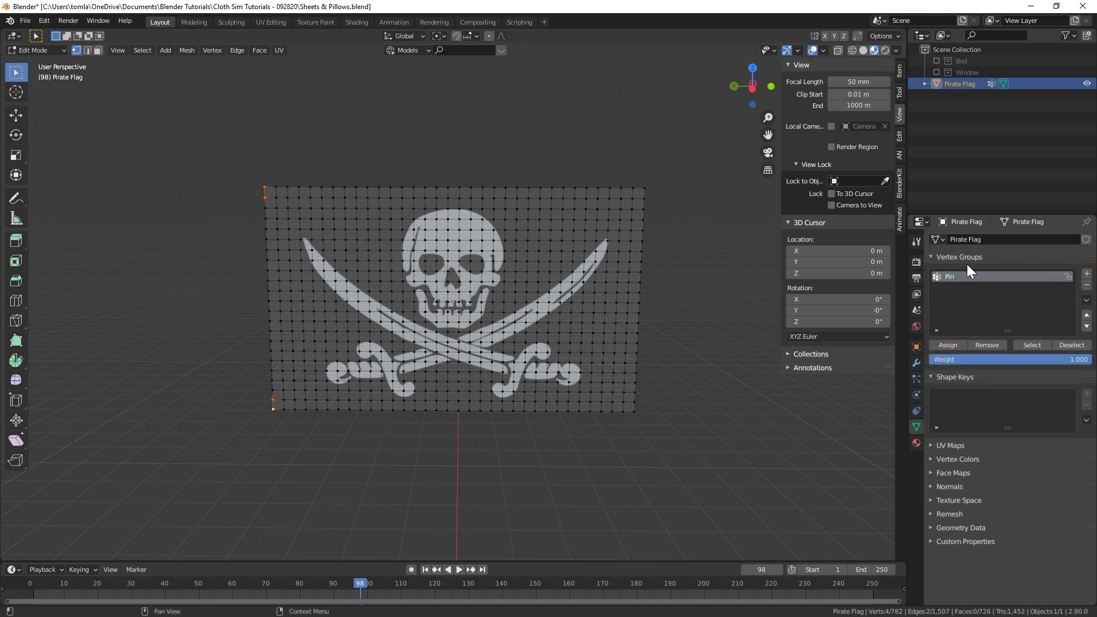
key("Tab")
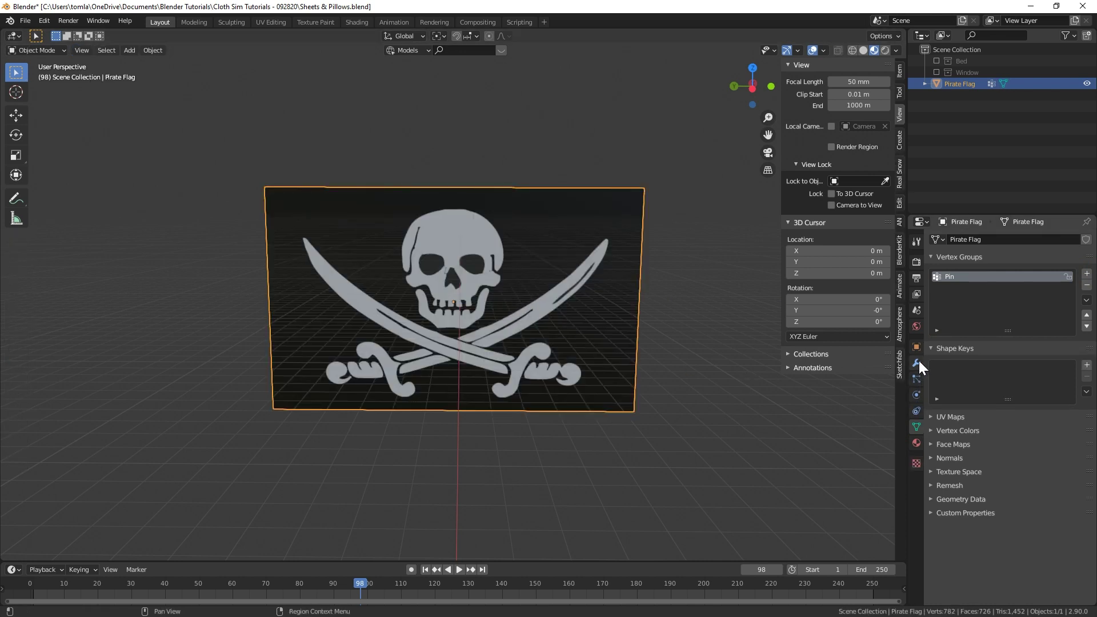
Give the flag's selected border edges a full edge crease of 1.000
key("Tab")
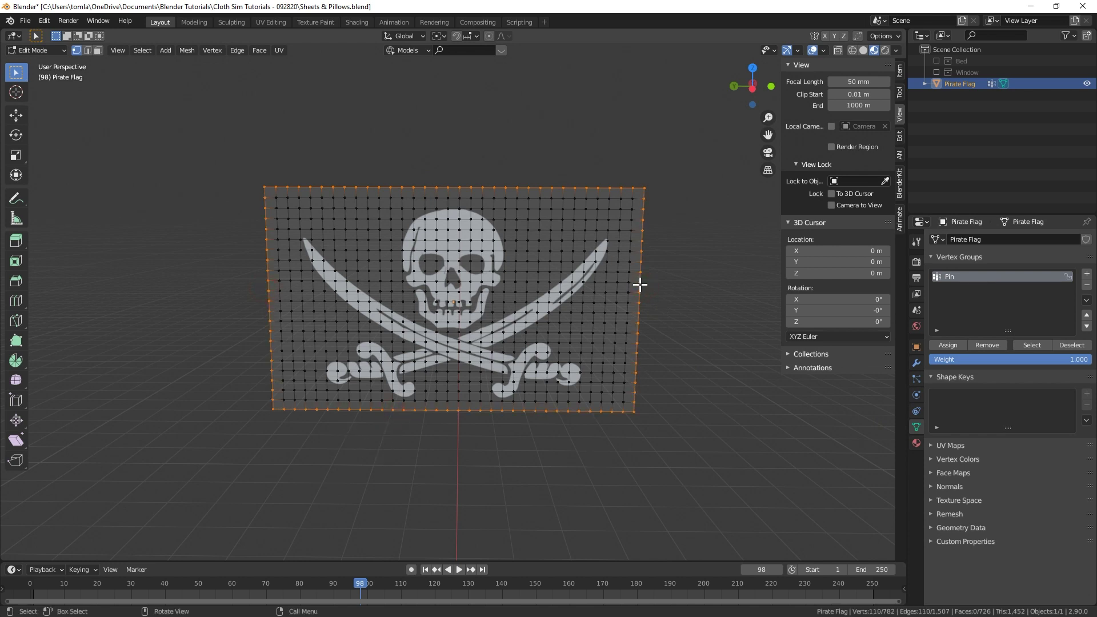
key("ctrl+e")
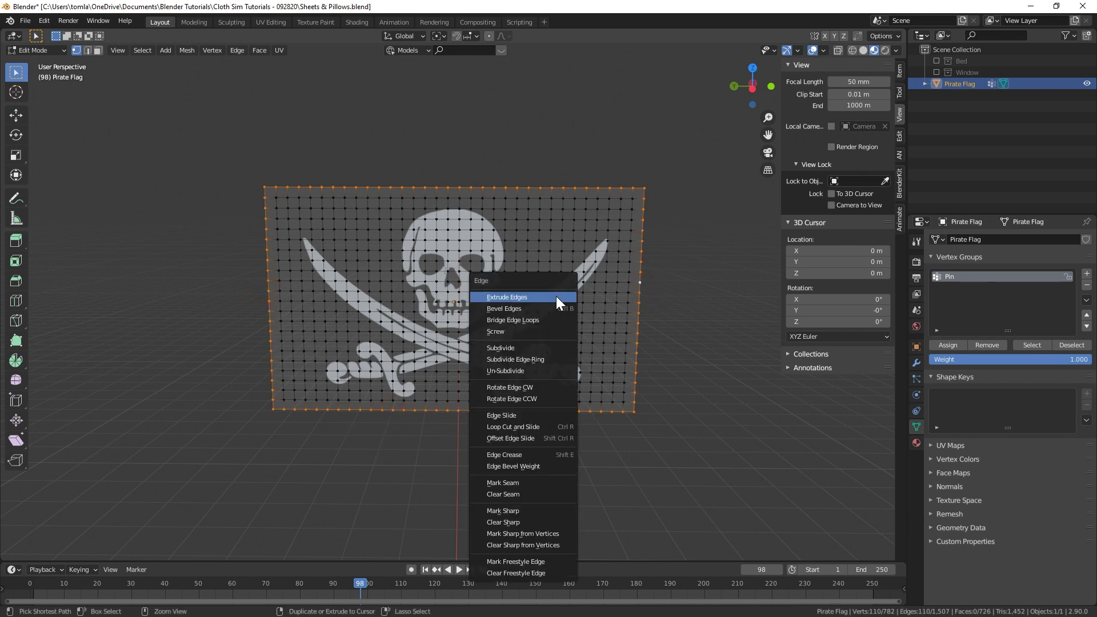
left_click(530, 455)
left_click(805, 526)
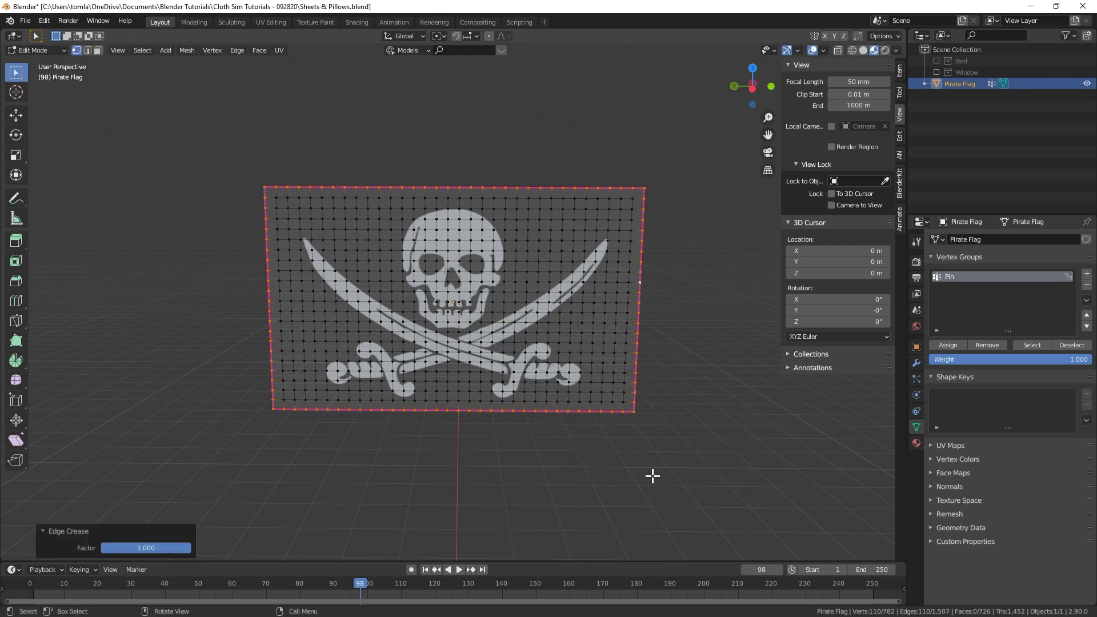
key("Tab")
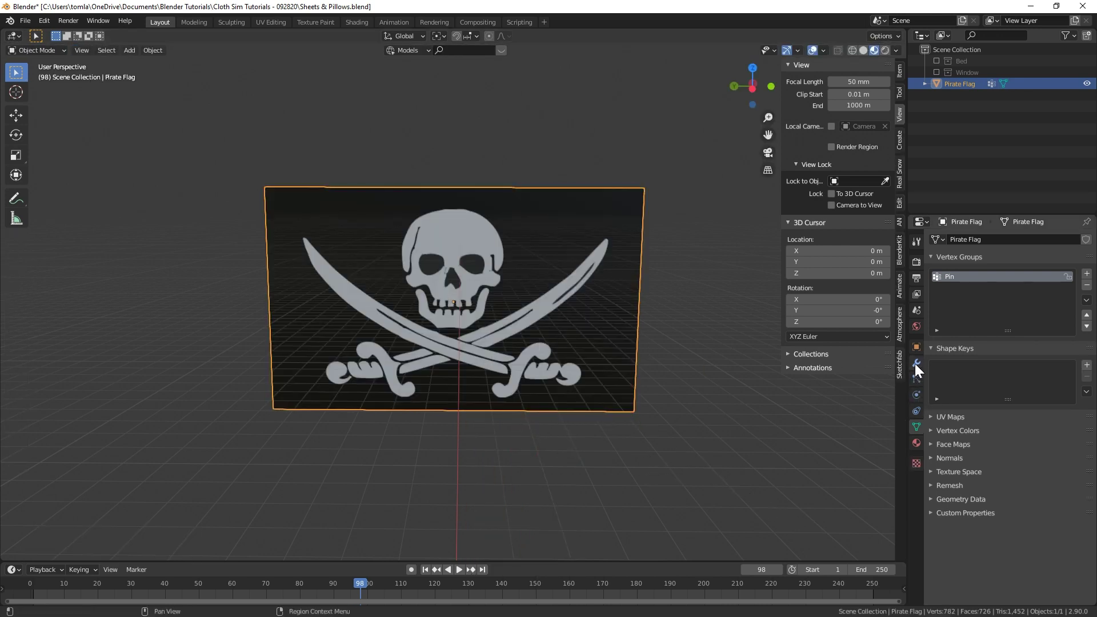
left_click(918, 395)
Make the flag a cloth with Quality Steps 10, Vertex Mass 0.1 kg and Tension 5
left_click(973, 279)
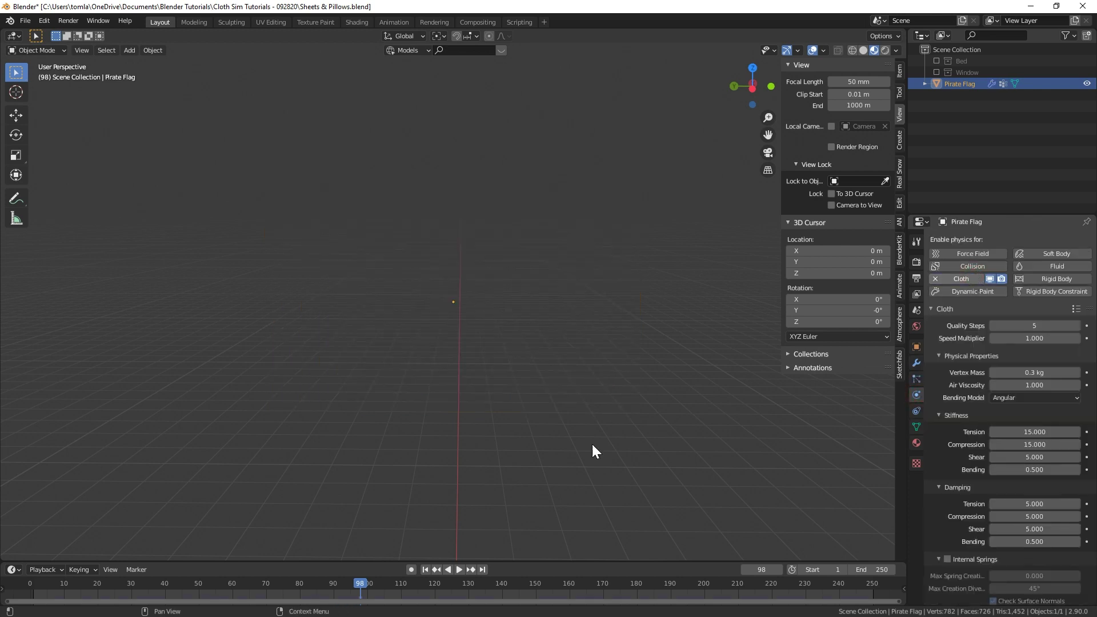
left_click(425, 570)
left_click(1030, 327)
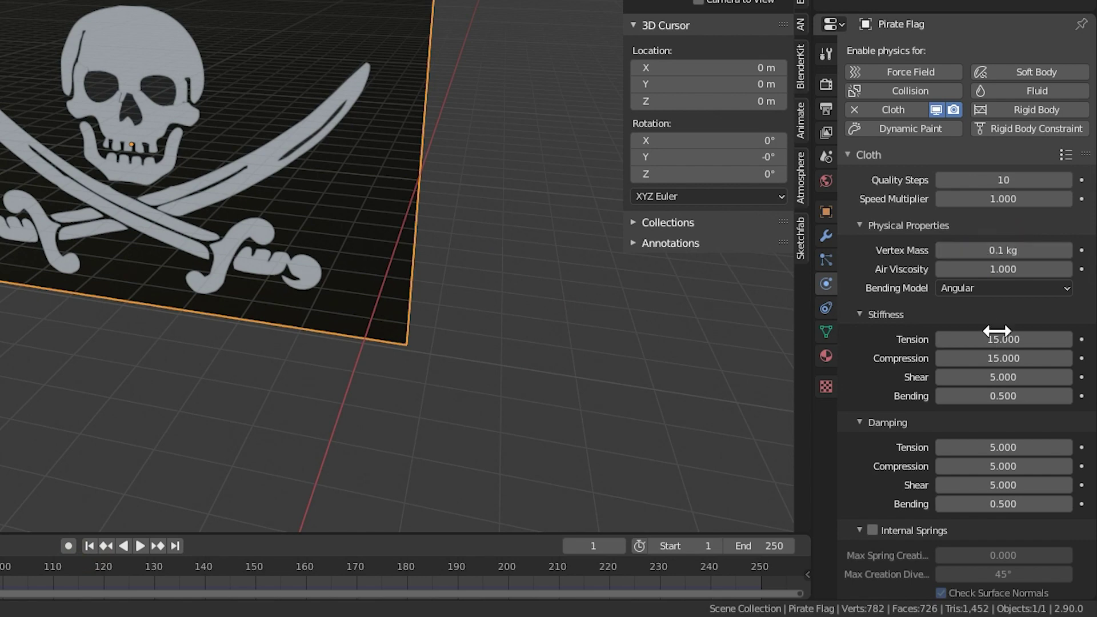
left_click(999, 356)
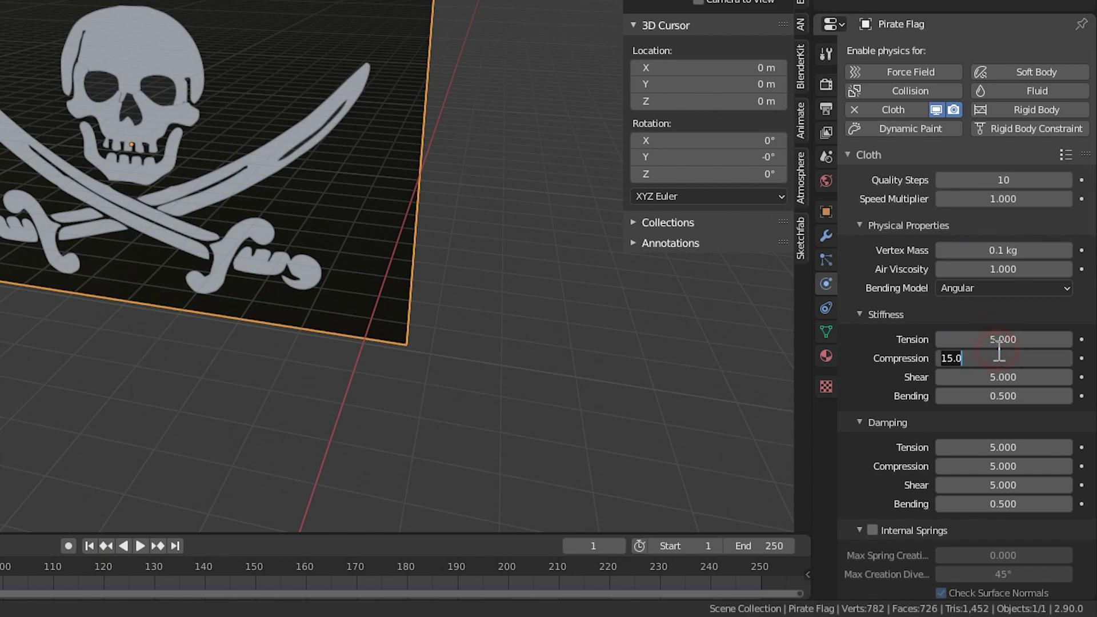
Pin the cloth with the Pin group, enable self collisions, and play the simulation
scroll(983, 366, "down", 20)
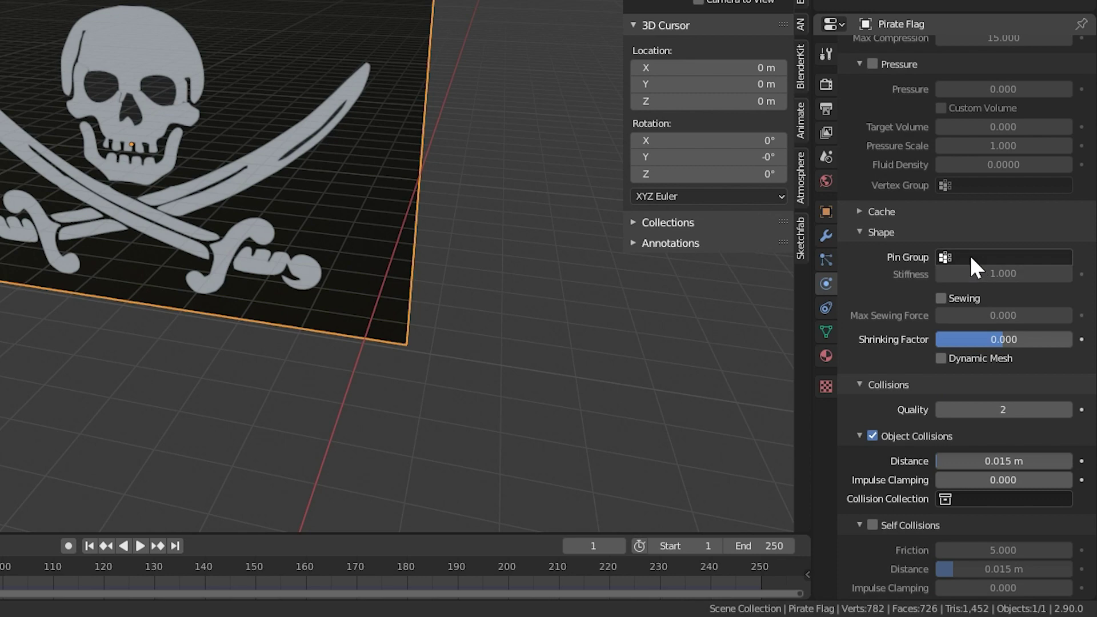
left_click(944, 259)
left_click(939, 278)
scroll(887, 518, "down", 3)
left_click(872, 459)
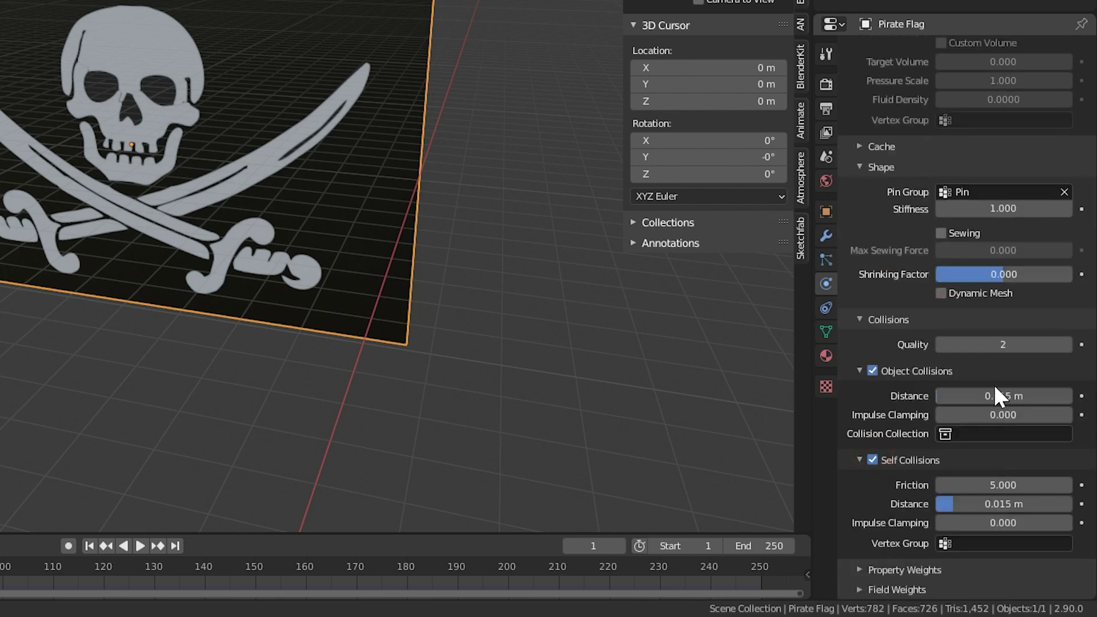
key("space")
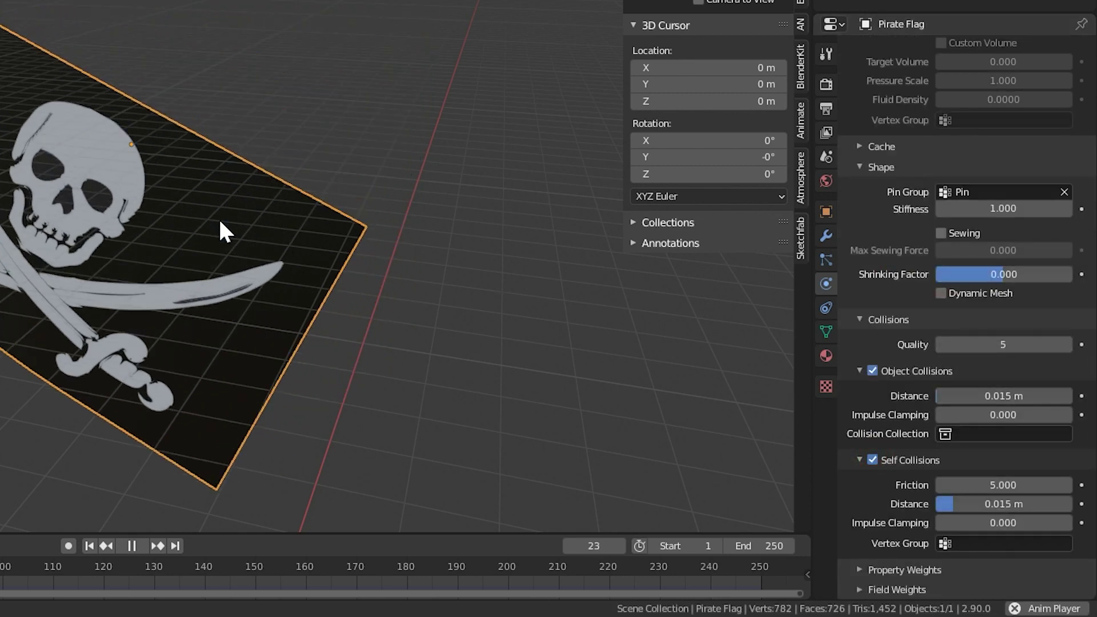
left_click(89, 546)
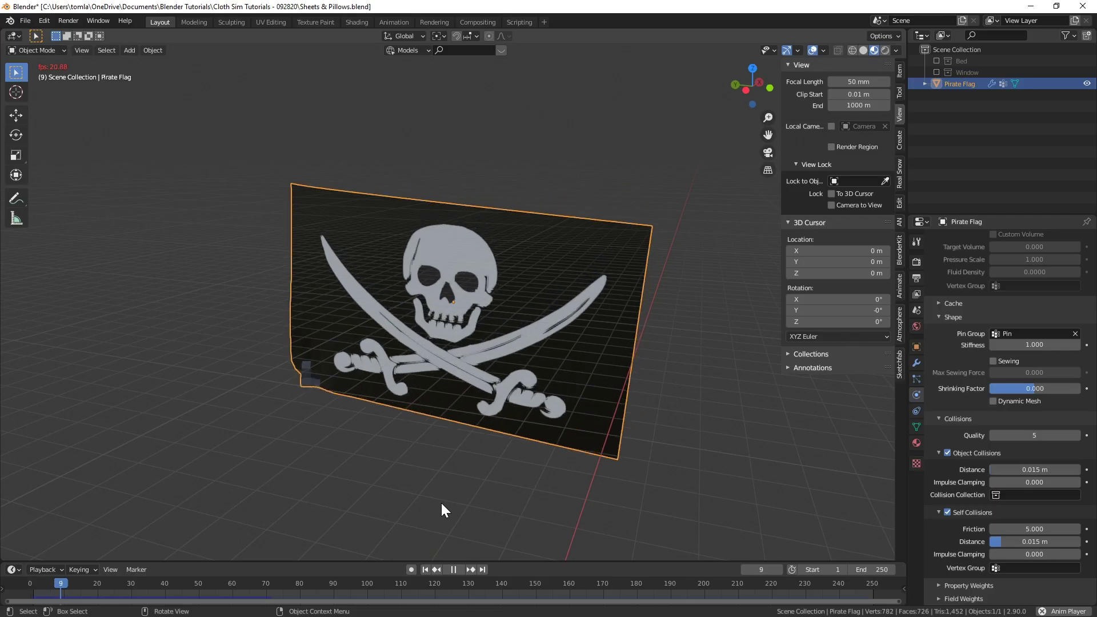
middle_click_drag(429, 483, 444, 419)
Turn off Show Backface and set the flag material's Blend Mode to Opaque
key("space")
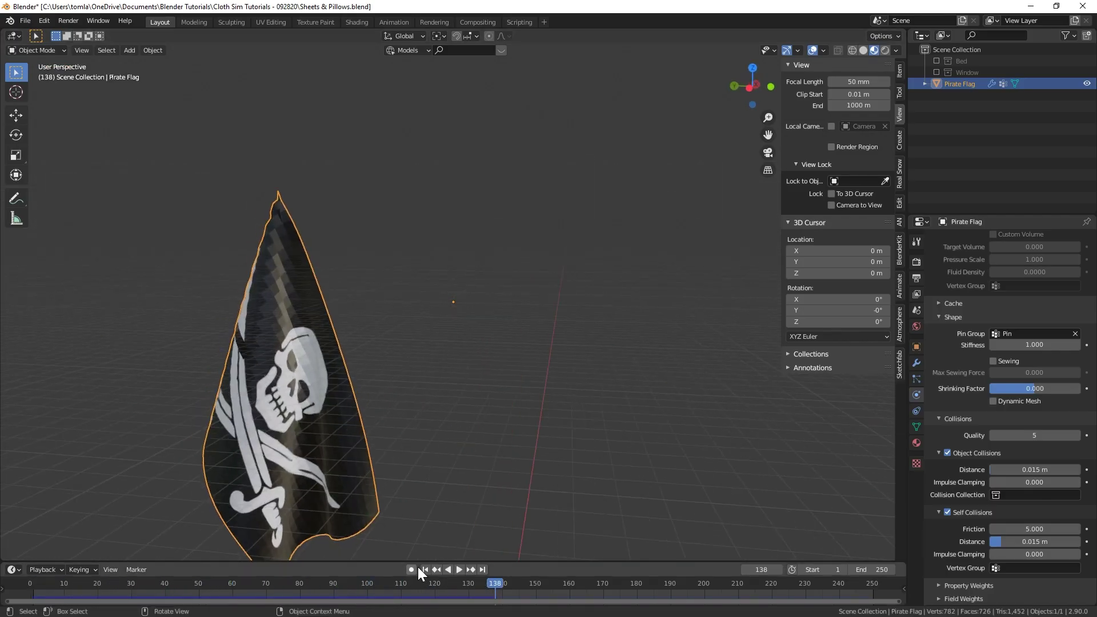
left_click(424, 569)
left_click(914, 442)
scroll(991, 471, "down", 10)
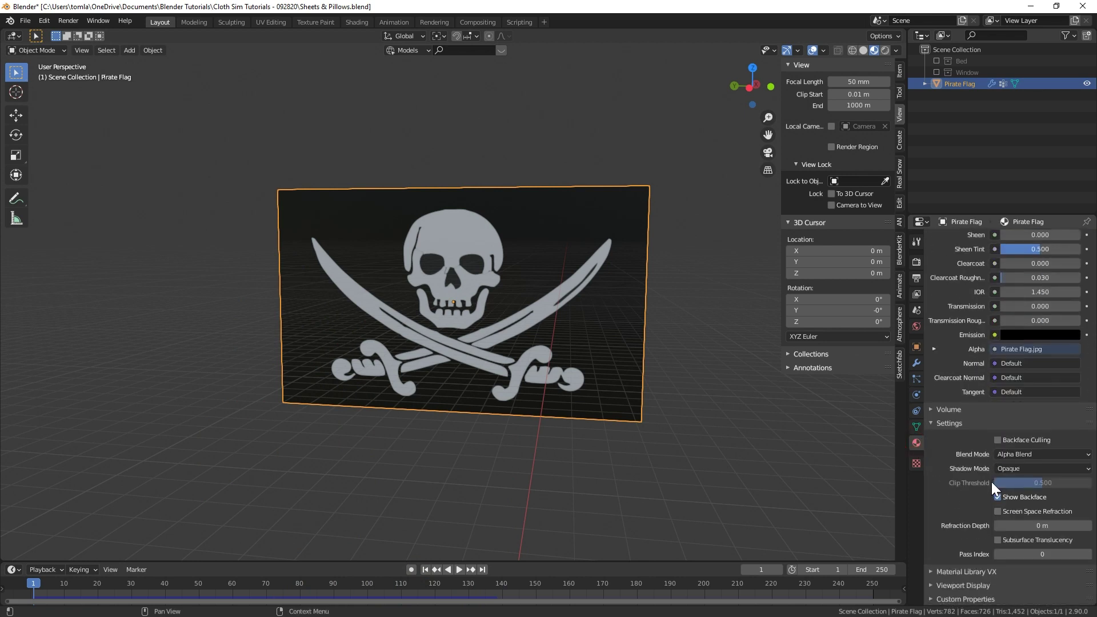
left_click(998, 497)
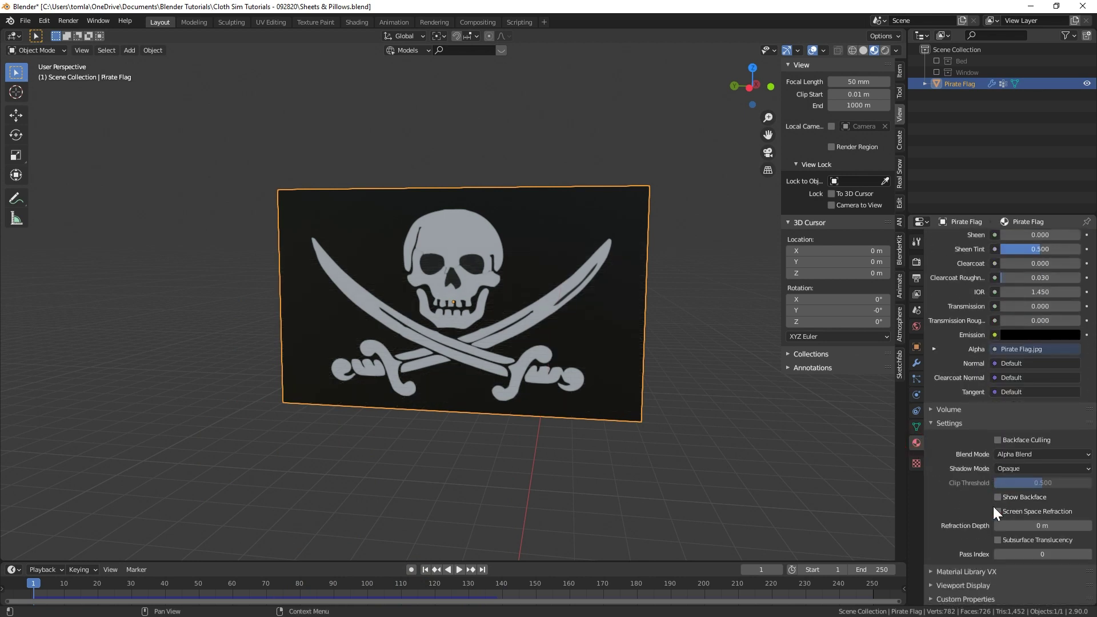
left_click(1005, 454)
left_click(1009, 465)
Replay the waving flag, rewind, and orbit to face it head-on
key("space")
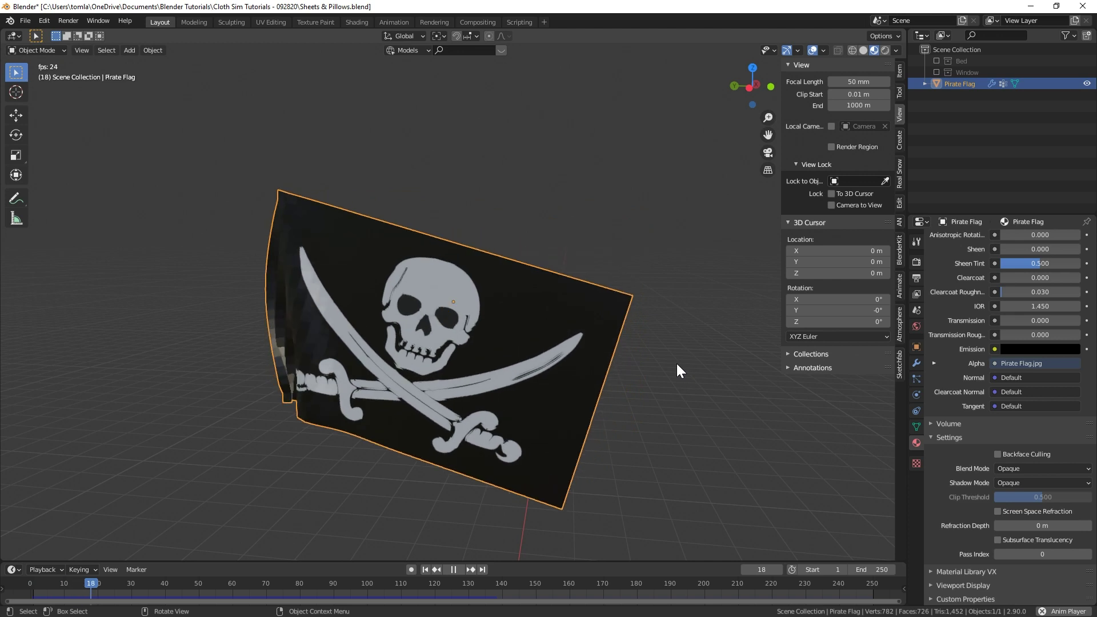
middle_click_drag(482, 395, 428, 378)
left_click(425, 570)
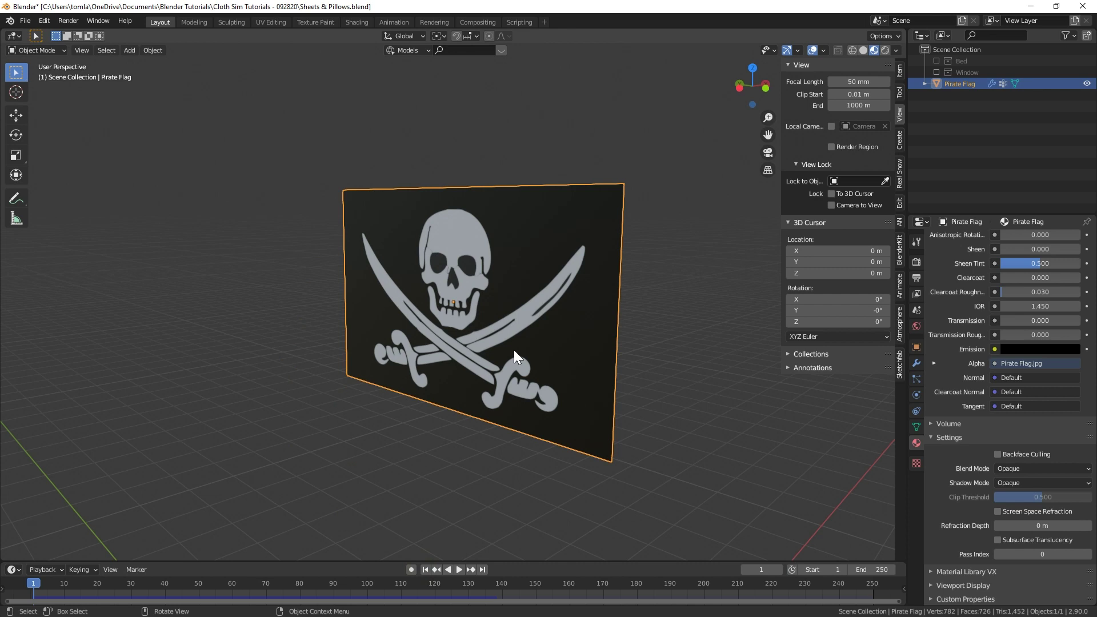
middle_click_drag(513, 350, 472, 330)
Add a Wind force field, rotated and positioned to the left of the flag
key("shift+a")
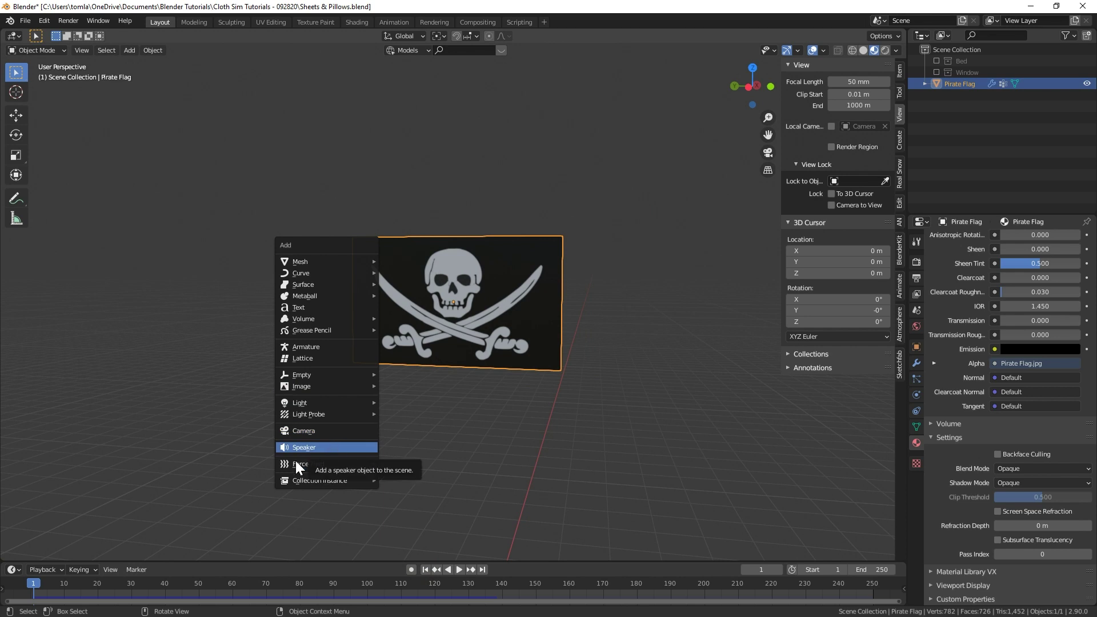
left_click(437, 324)
key("KP_3")
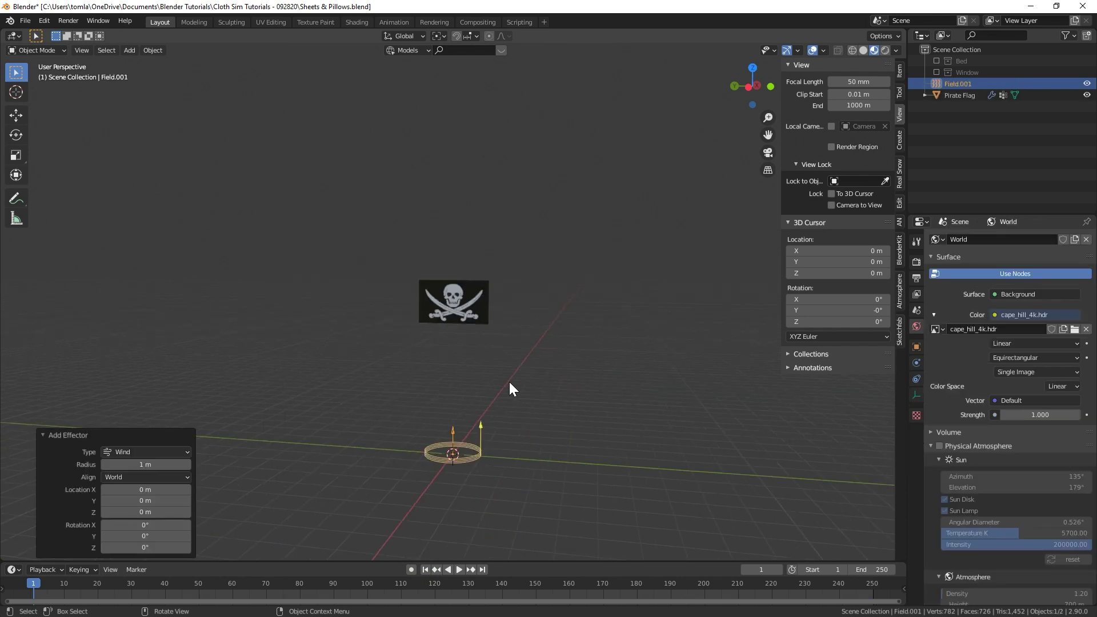
key("r")
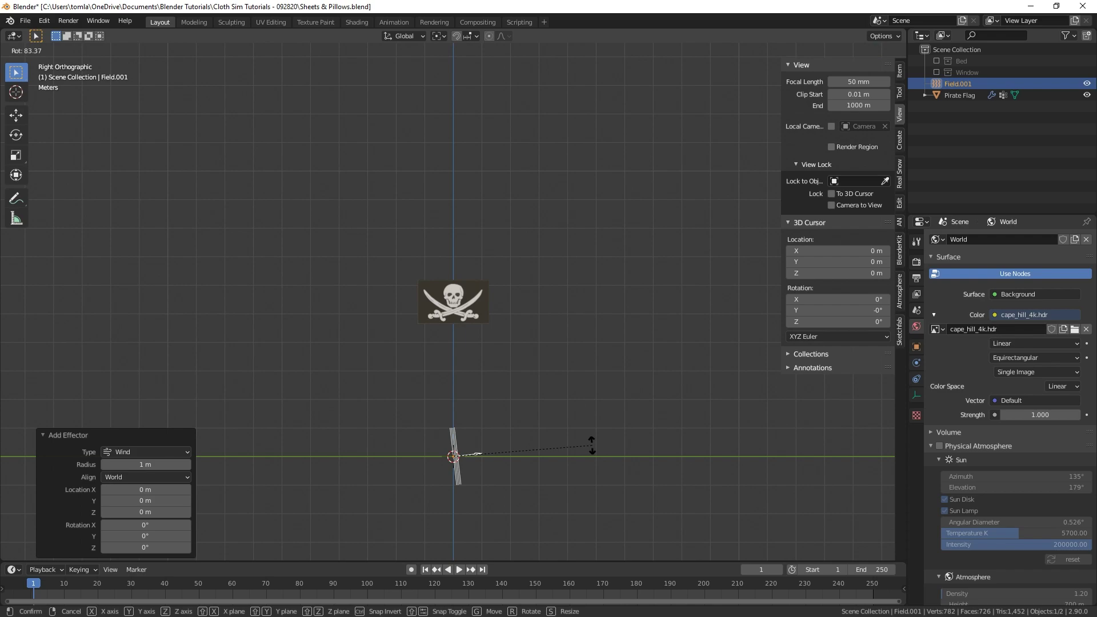
left_click(592, 445)
key("g")
left_click(423, 315)
left_click(916, 363)
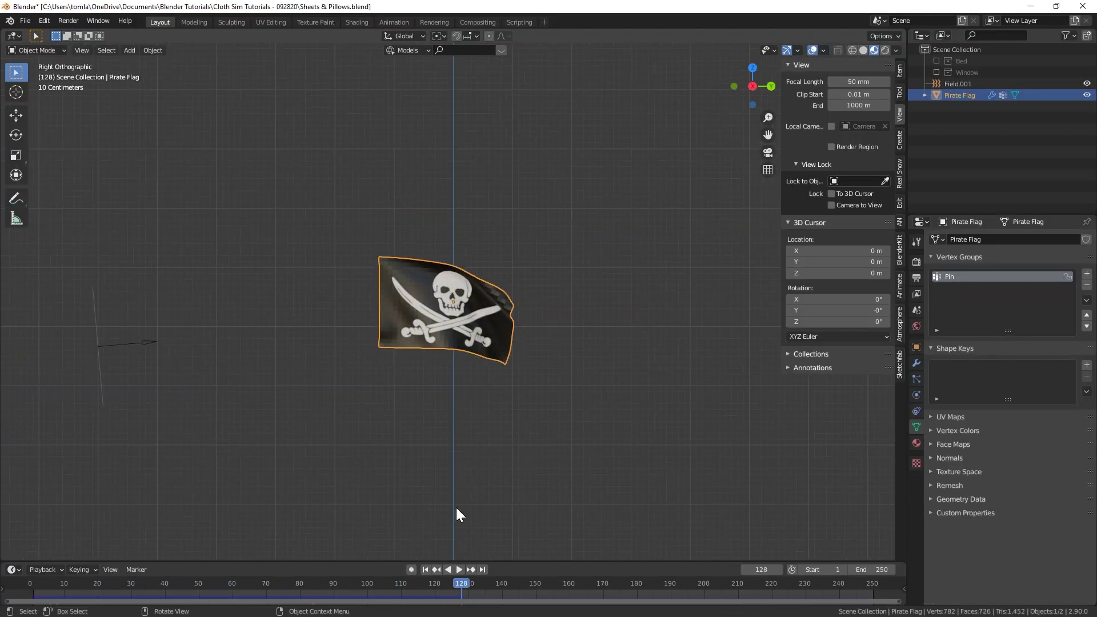
Give the flag level-2 smooth subdivision, rewind to frame 1, and select Field.001
key("space")
scroll(434, 358, "up", 5)
key("ctrl+2")
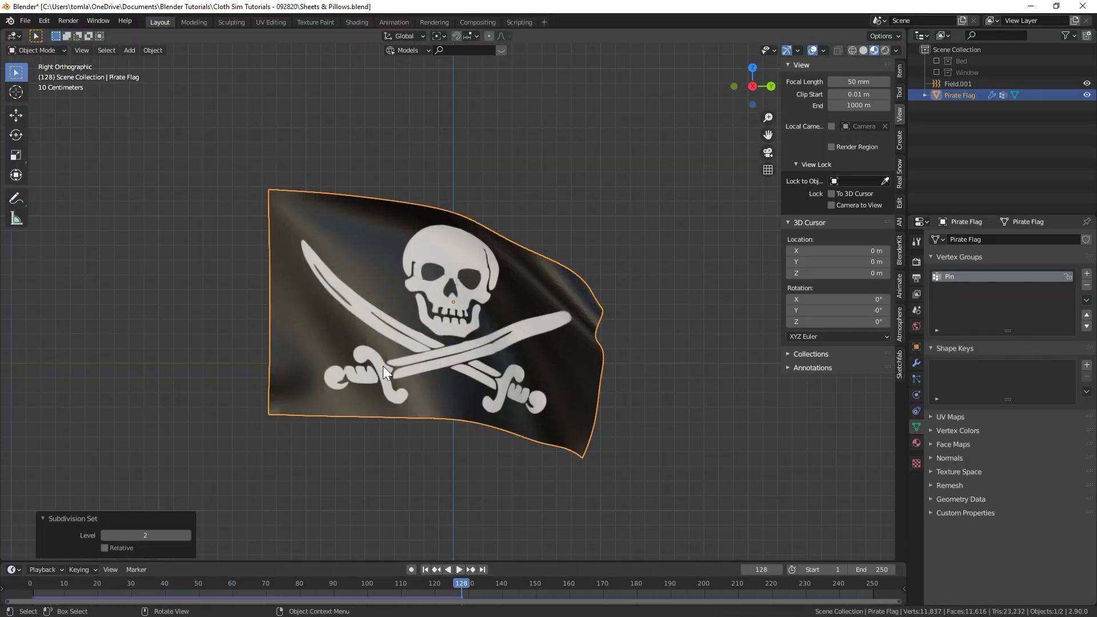
scroll(383, 369, "down", 3)
scroll(426, 362, "up", 8)
right_click(403, 252)
scroll(434, 529, "down", 7)
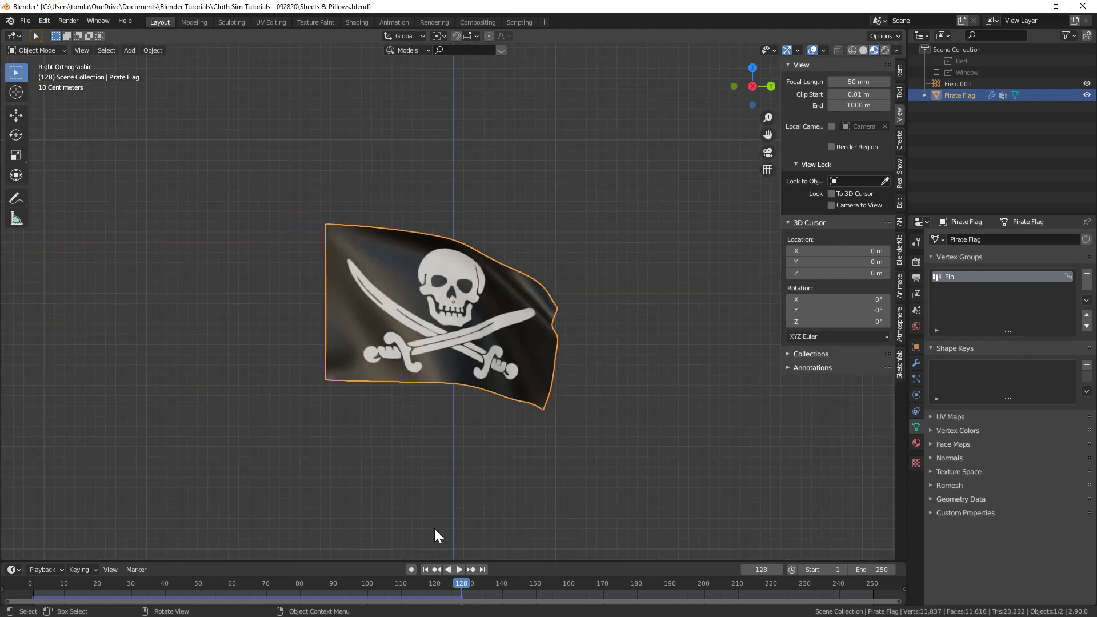
left_click(425, 569)
scroll(287, 389, "down", 5)
left_click_drag(172, 271, 292, 410)
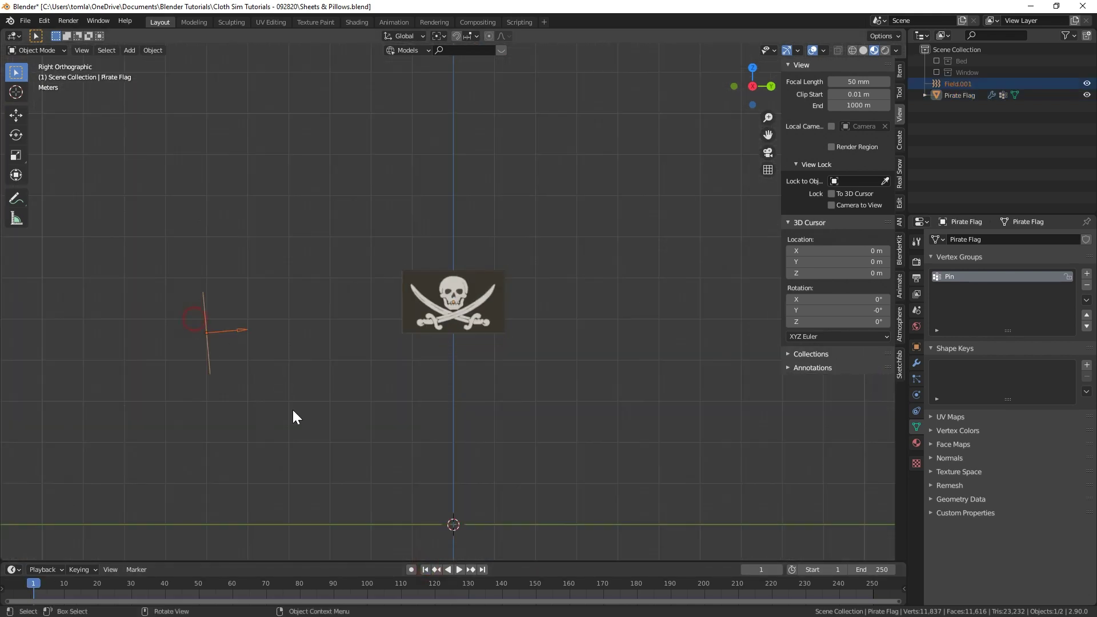
Set the wind field's noise amount to 10 and test it in playback
left_click(917, 395)
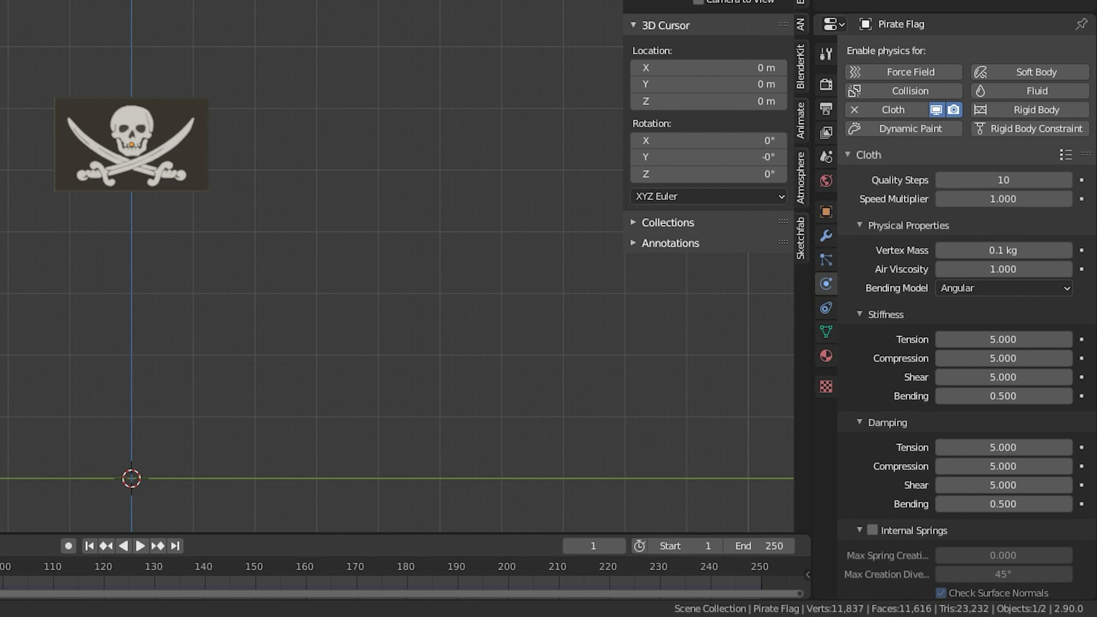
left_click(0, 202)
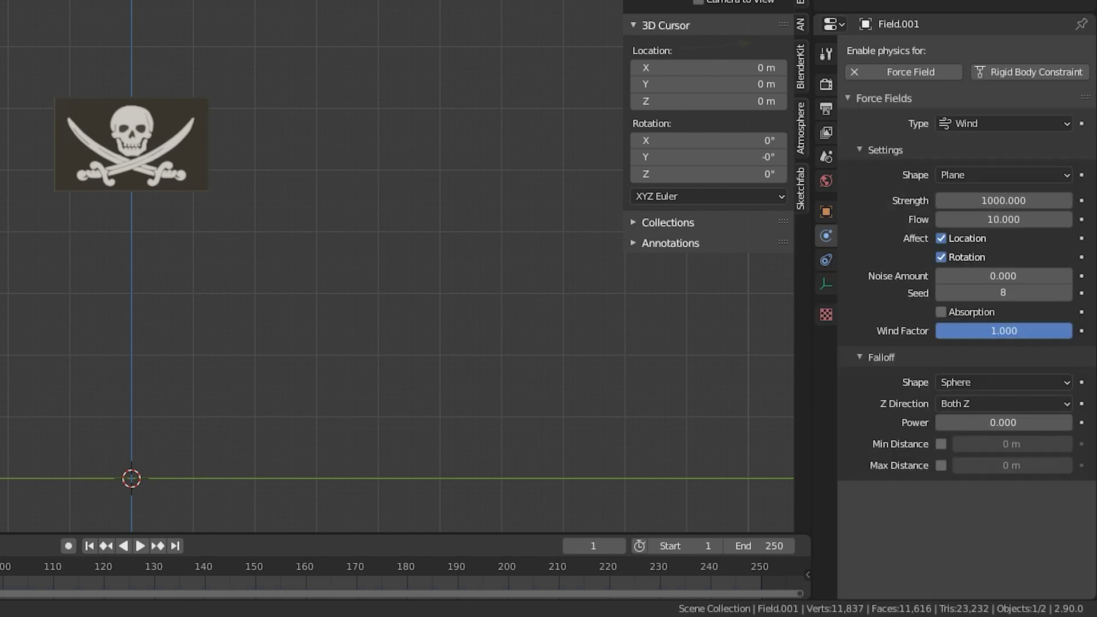
left_click(997, 275)
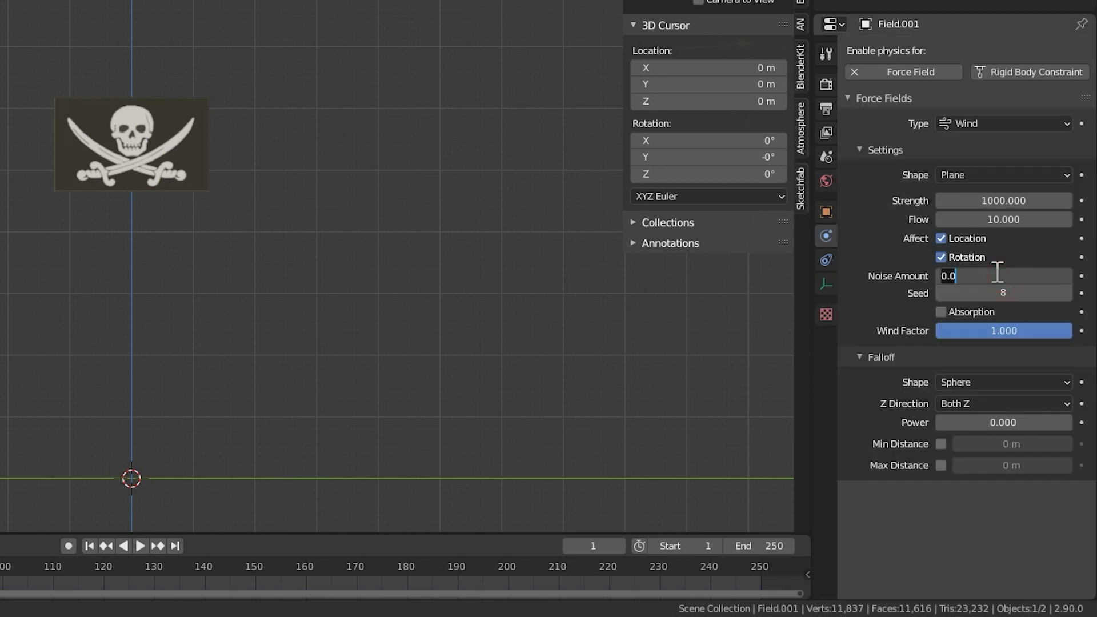
key("space")
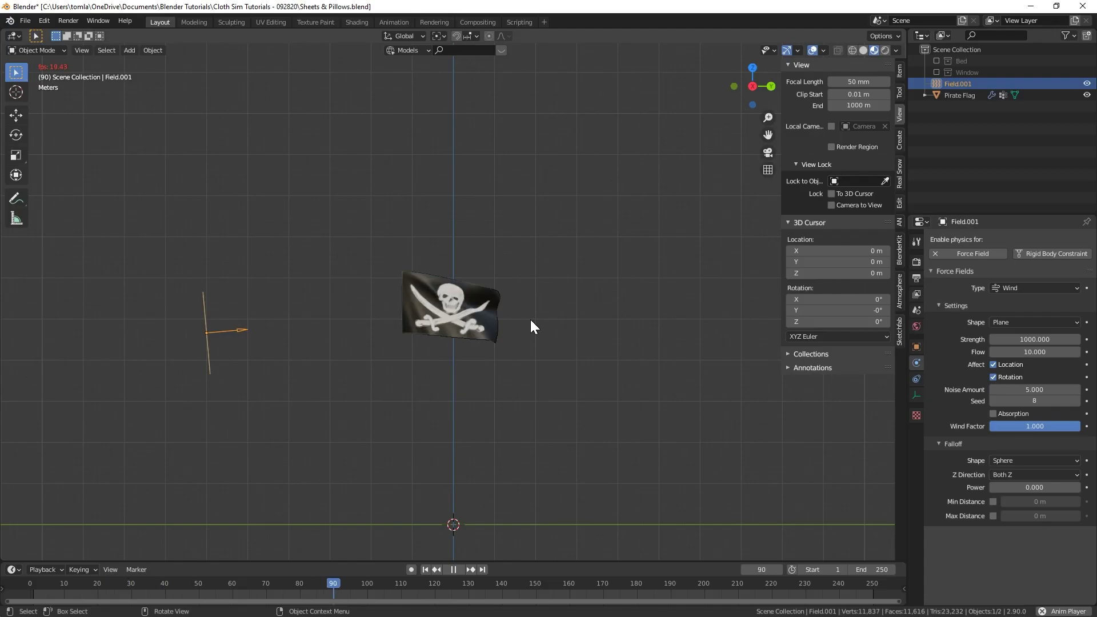
key("Escape")
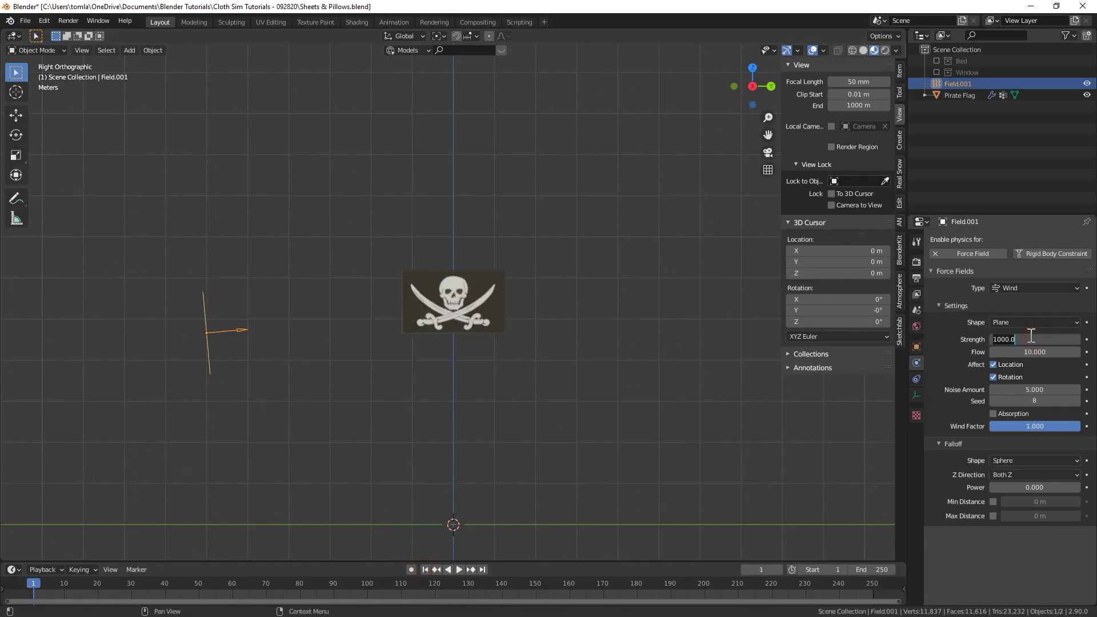
Raise the wind strength to 2500, then 3500, replaying the flag each time
key("Return")
key("space")
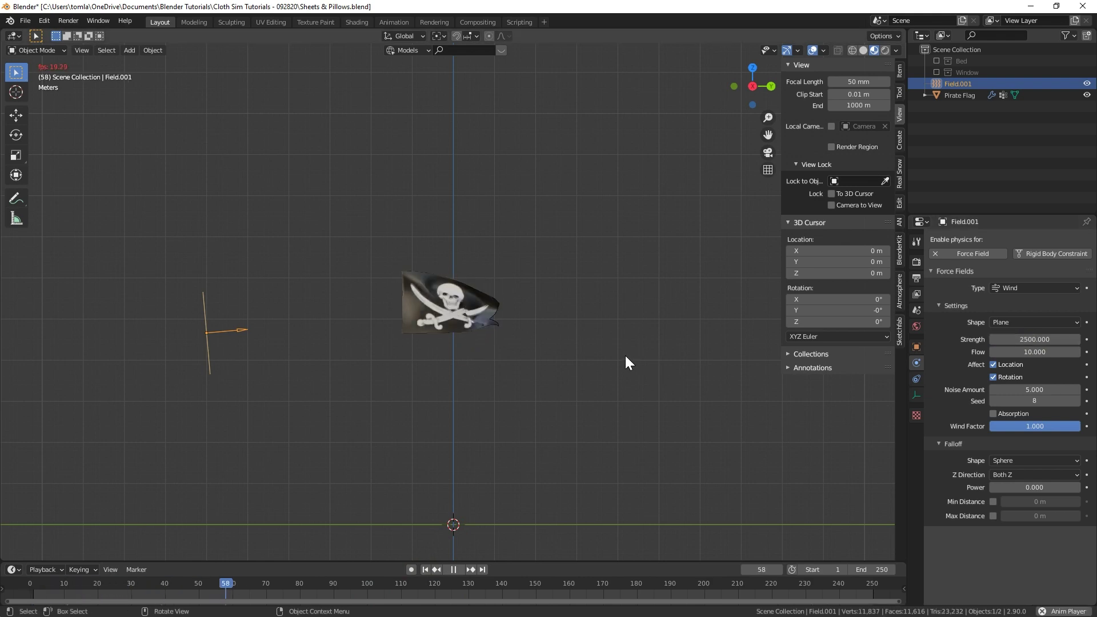
middle_click_drag(569, 268, 516, 282)
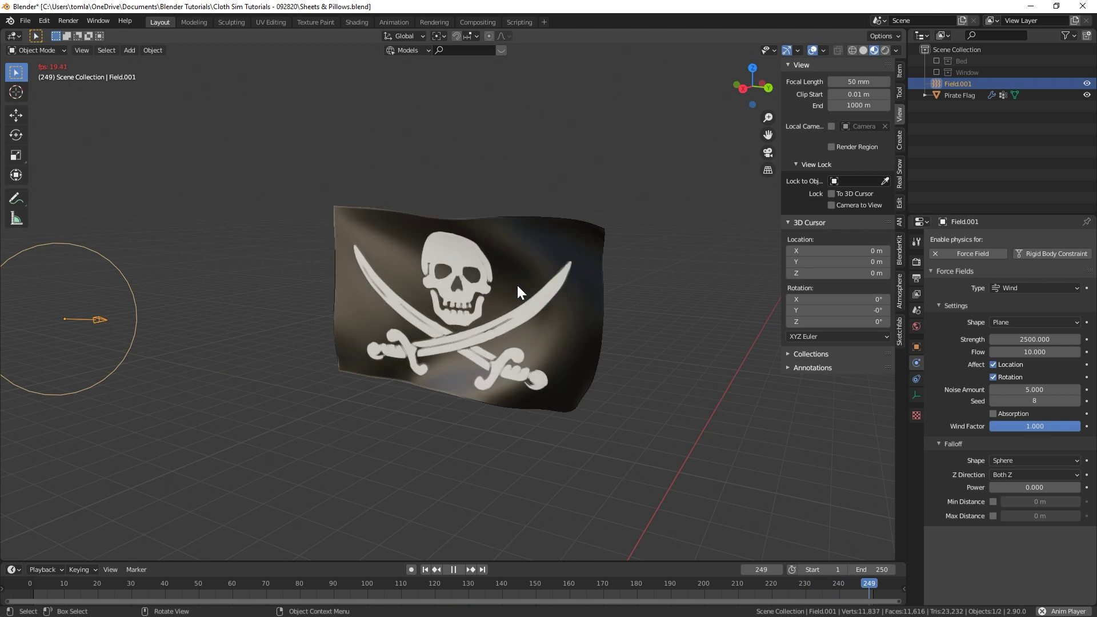
key("space")
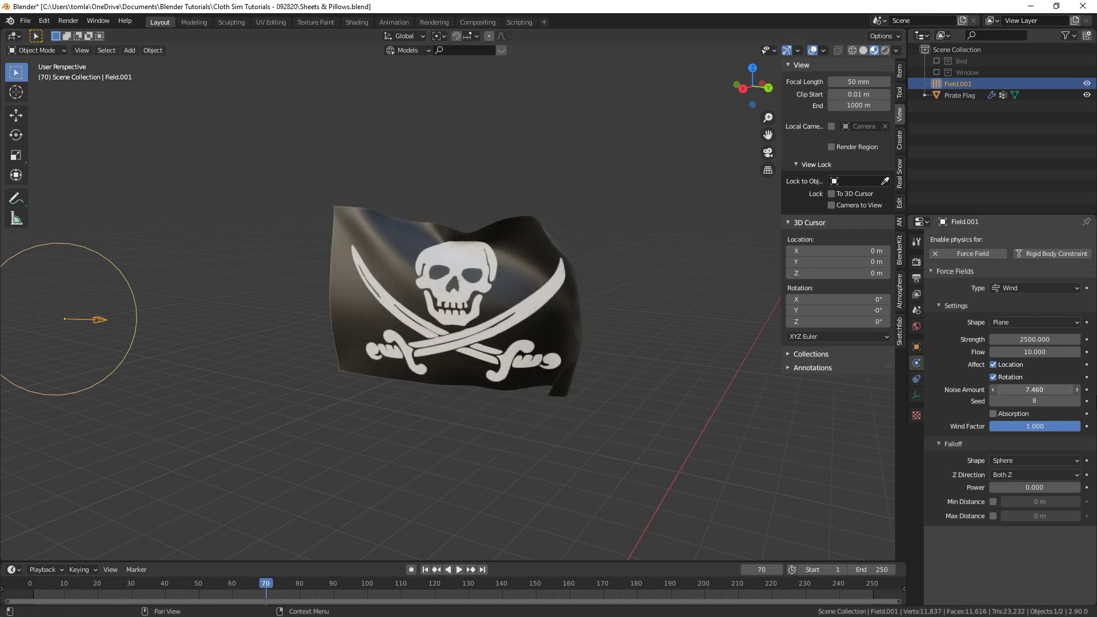
key("space")
left_click(1033, 339)
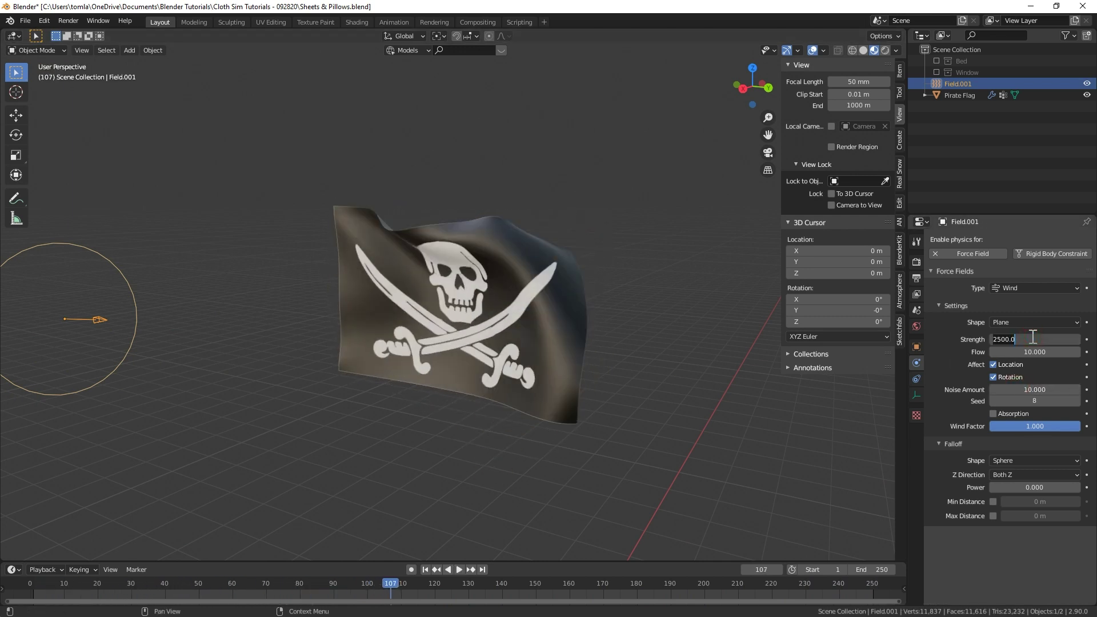
key("space")
scroll(414, 382, "down", 3)
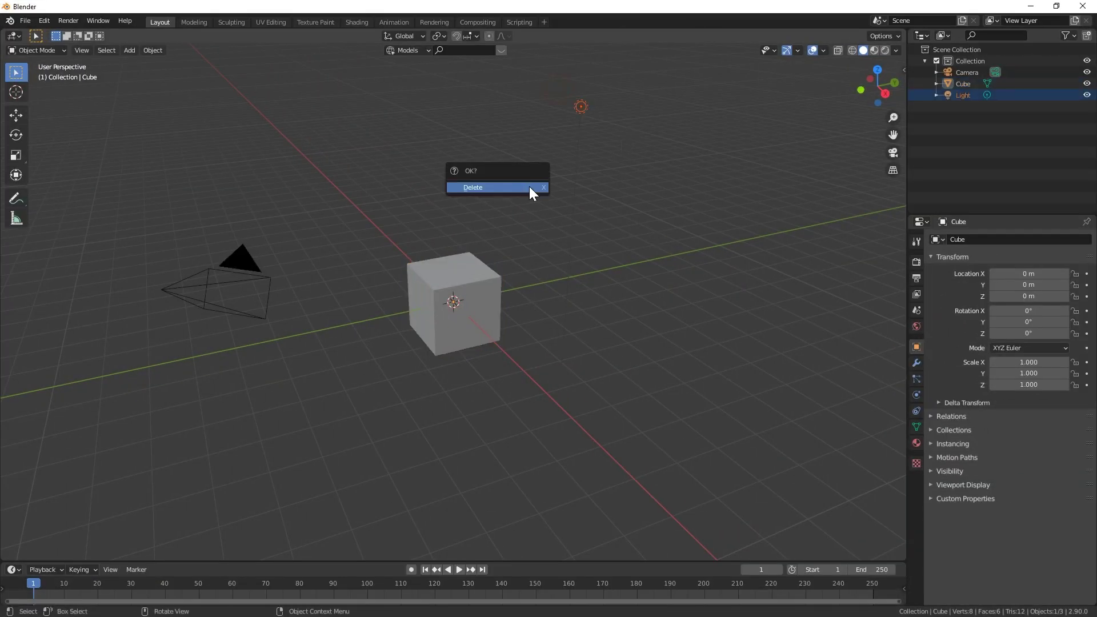
Delete the light, scale the cube by 5, and raise it to 9.758 m
left_click(529, 187)
middle_click_drag(506, 227, 454, 292)
type("s")
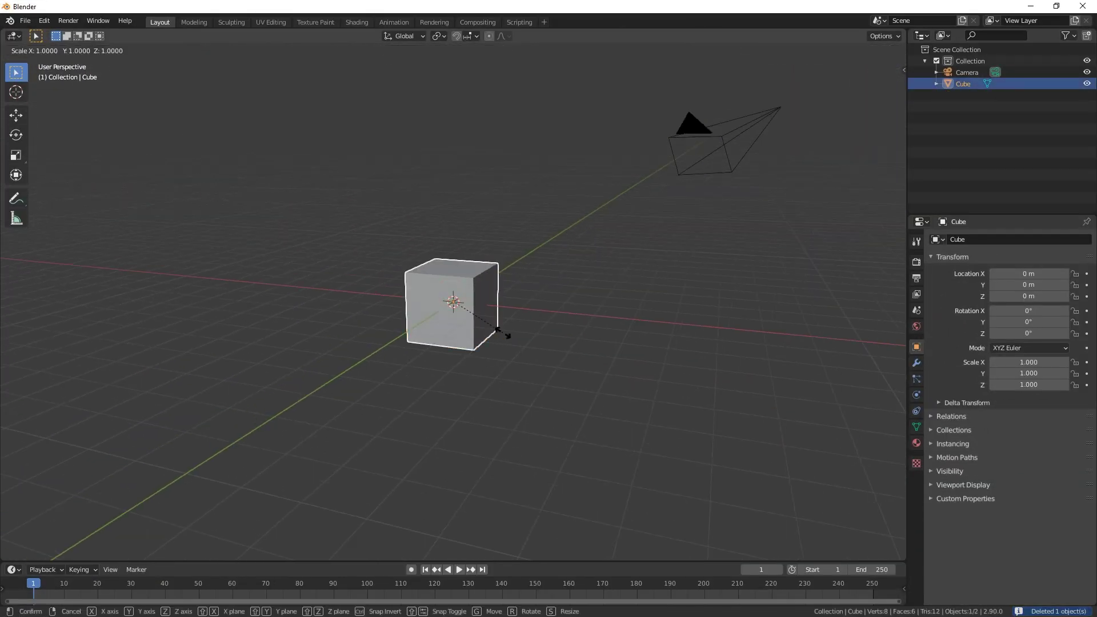
type("5")
key("Return")
scroll(505, 337, "down", 6)
key("g")
key("z")
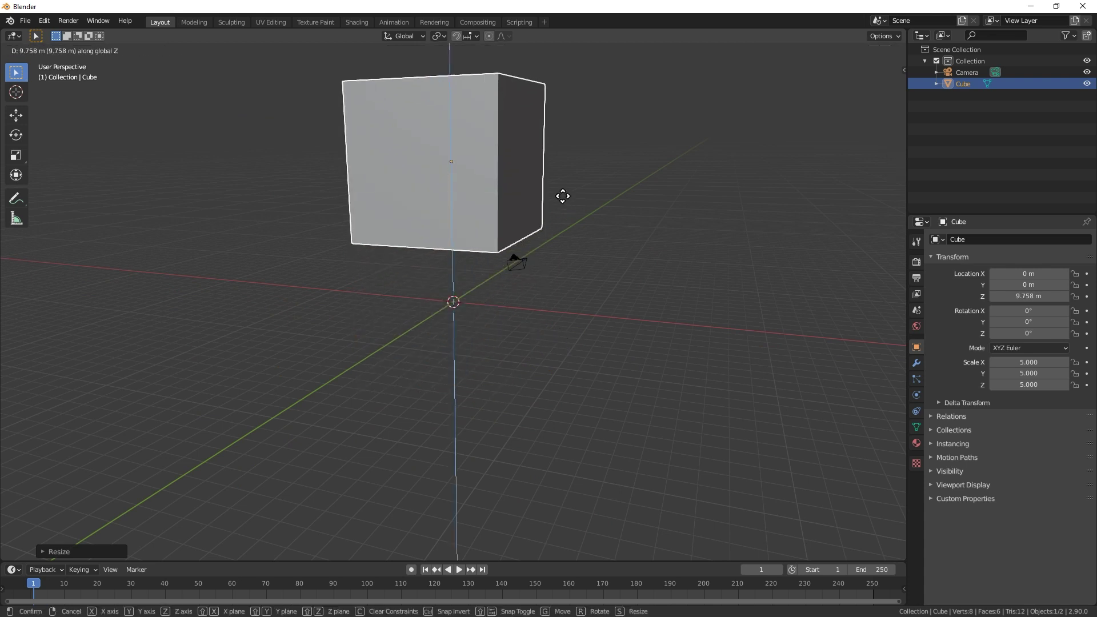
left_click(507, 206)
Add a level-3 Subdivision modifier to the cube and apply it to make a sphere
key("ctrl+3")
middle_click_drag(489, 220, 527, 229)
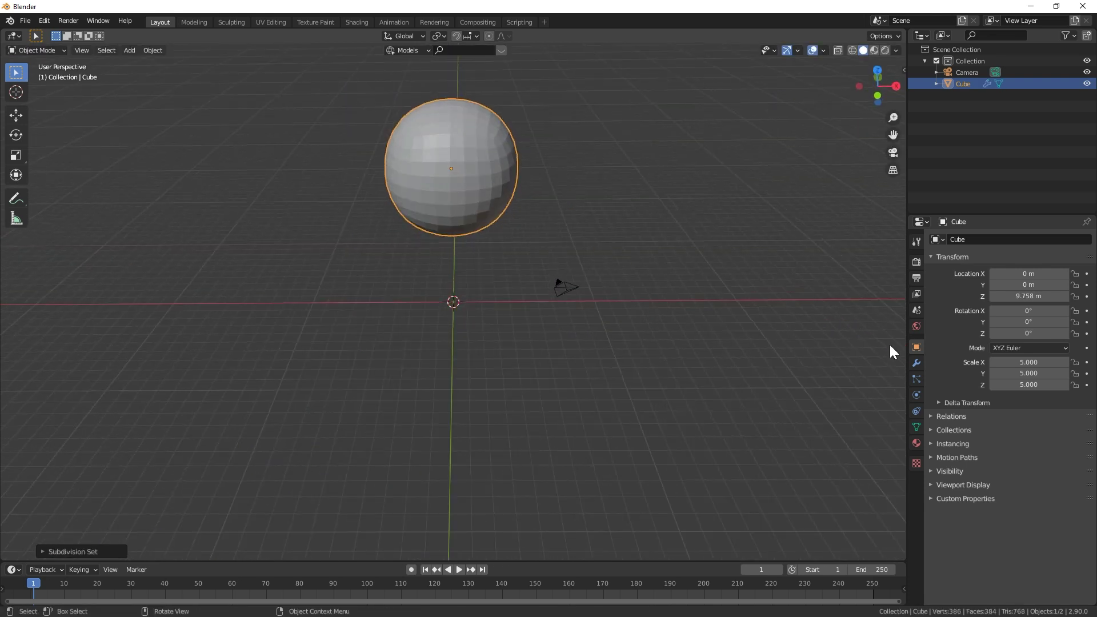
left_click(917, 362)
left_click(1058, 285)
left_click(1028, 300)
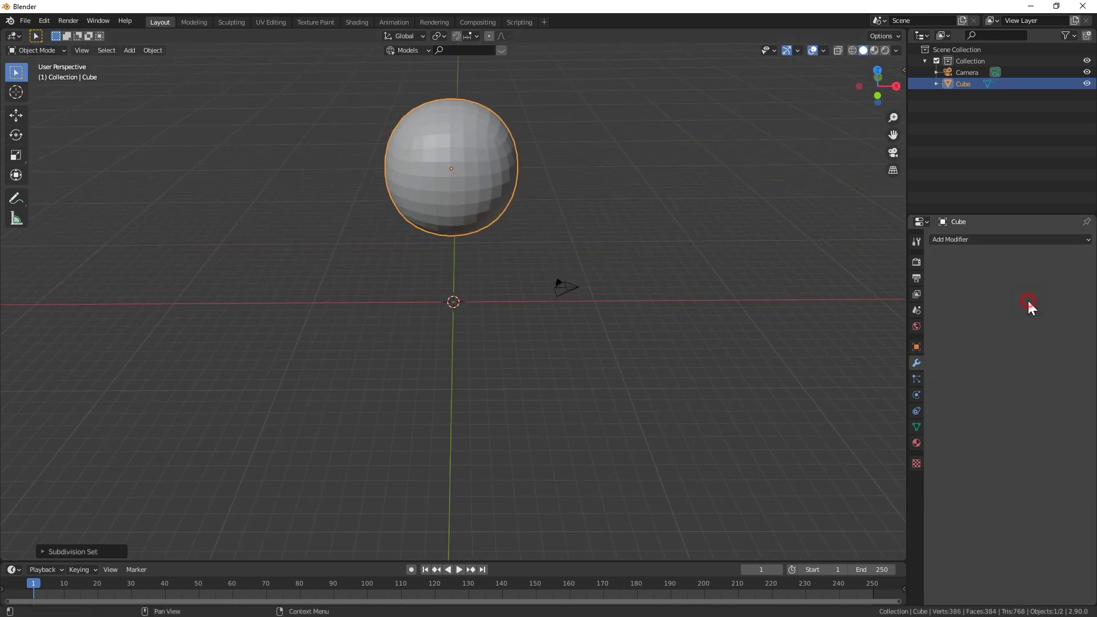
Add a plane scaled by 100 as a collision ground
key("shift+a")
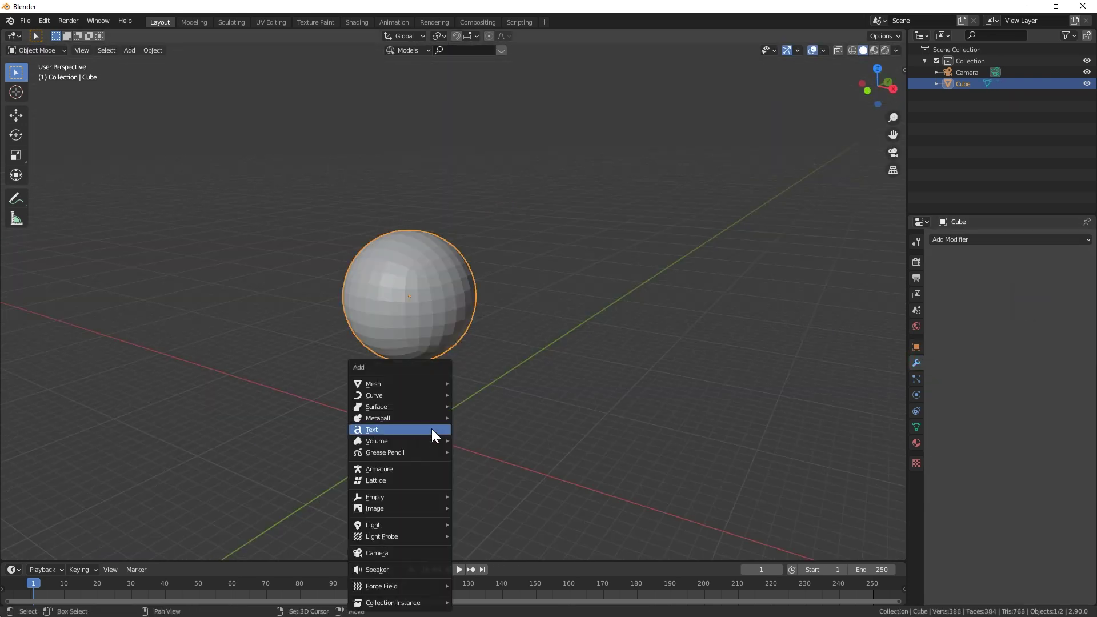
mouse_move(427, 384)
left_click(521, 54)
type("s100")
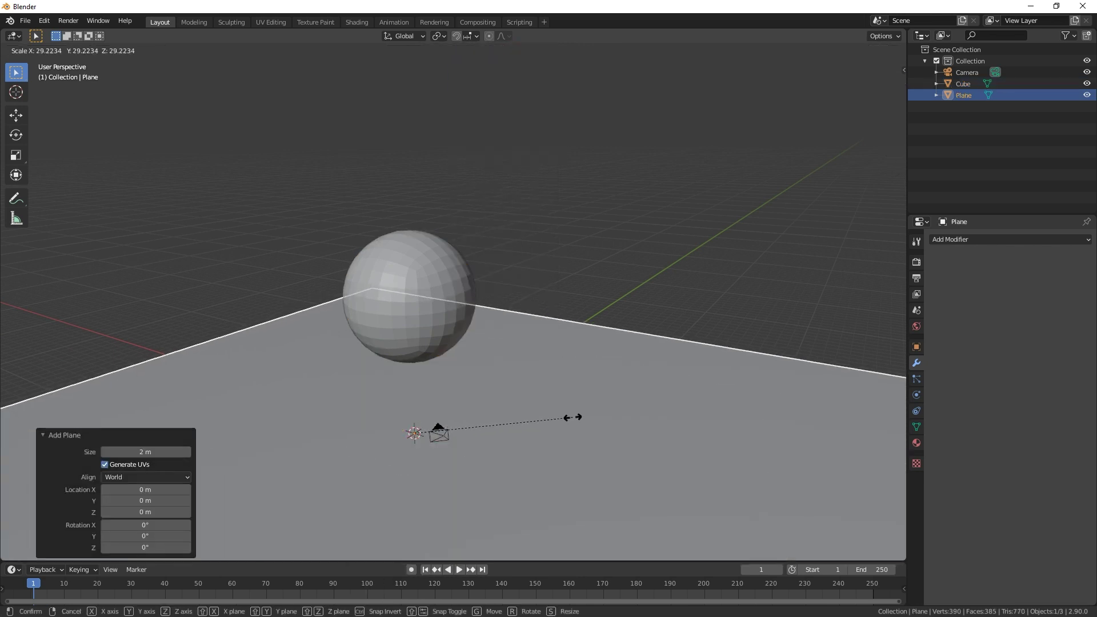
key("Return")
left_click(917, 395)
left_click(972, 266)
Lower the sphere closer to the ground plane
left_click(455, 330)
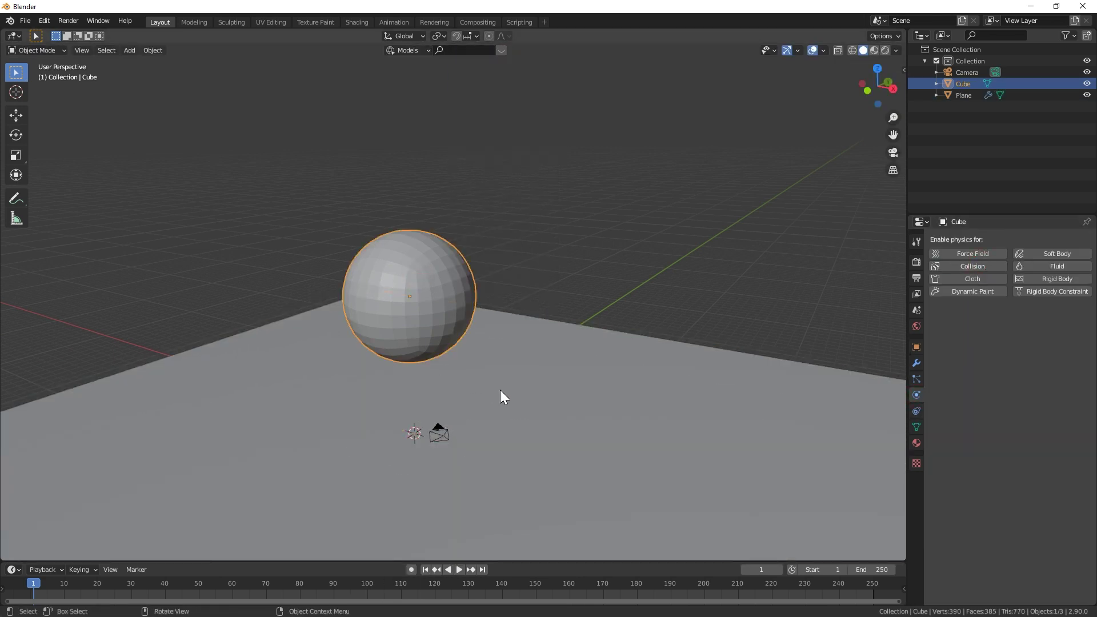
middle_click_drag(500, 389, 461, 320)
key("g")
key("z")
left_click(465, 390)
Make the sphere a cloth with stiffness 10, collision quality 5 and self collisions
left_click(972, 279)
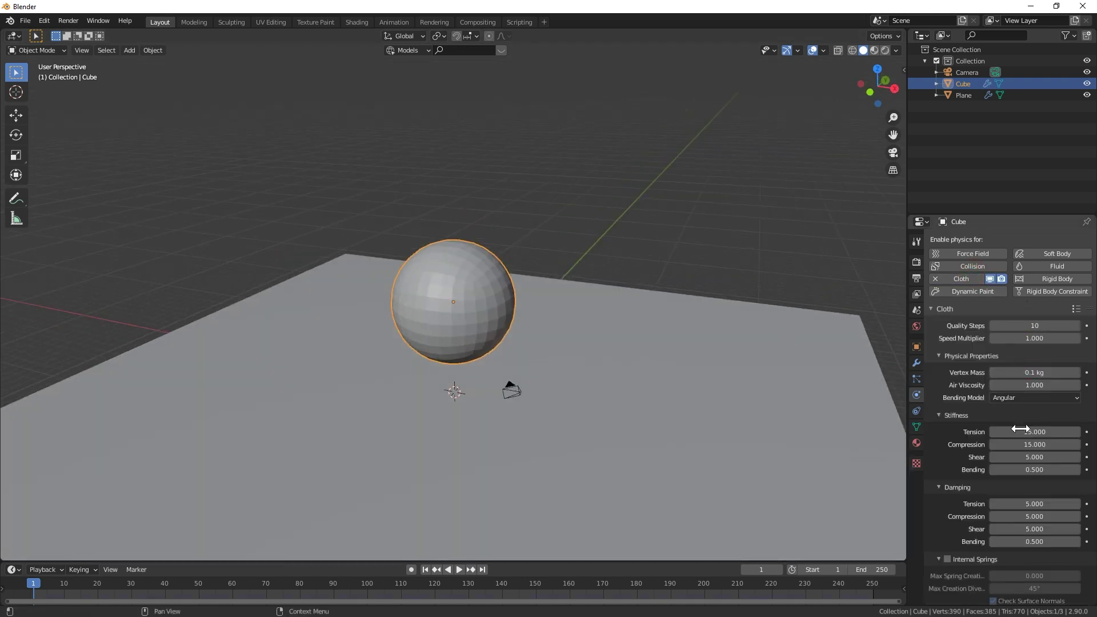
scroll(947, 448, "down", 10)
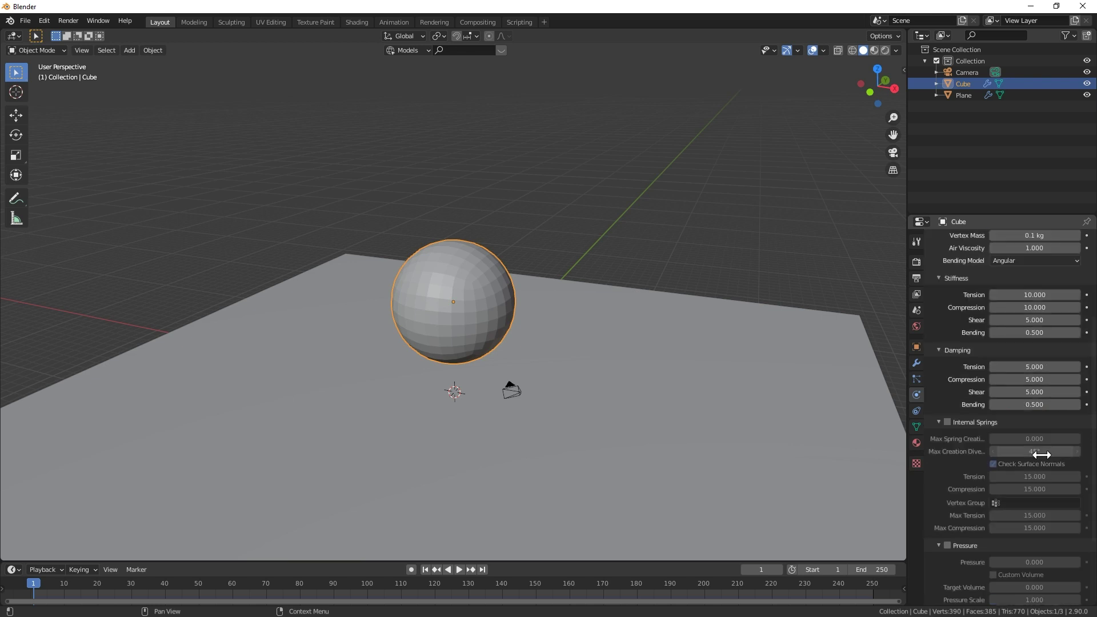
left_click(937, 571)
scroll(1031, 457, "down", 6)
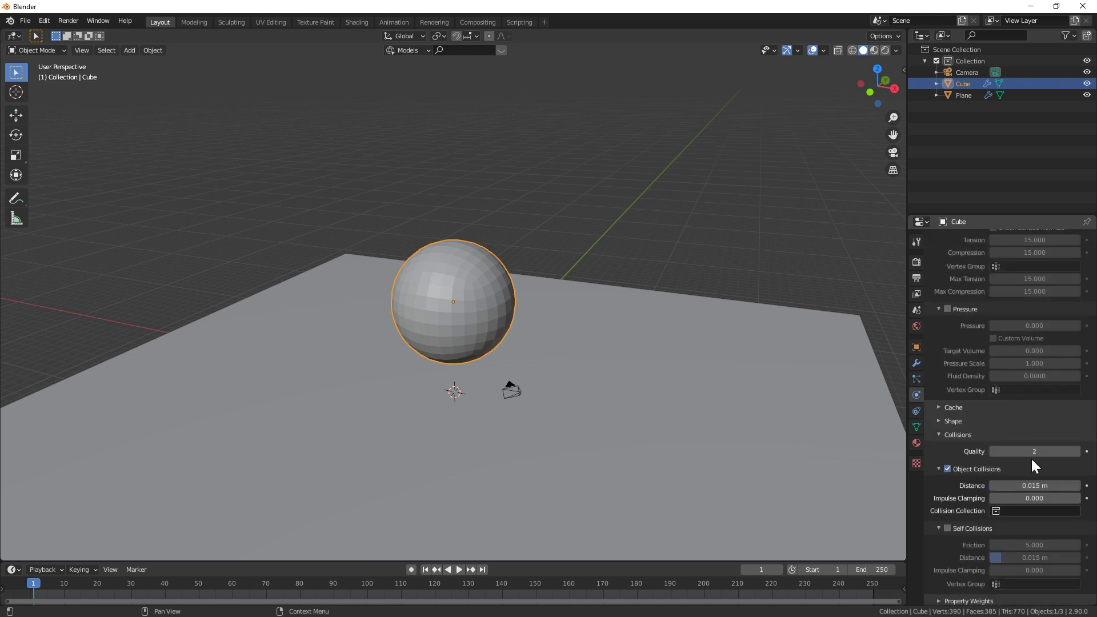
left_click(947, 528)
Play and rewind the sphere's cloth simulation, then check the cloth Shape settings
key("space")
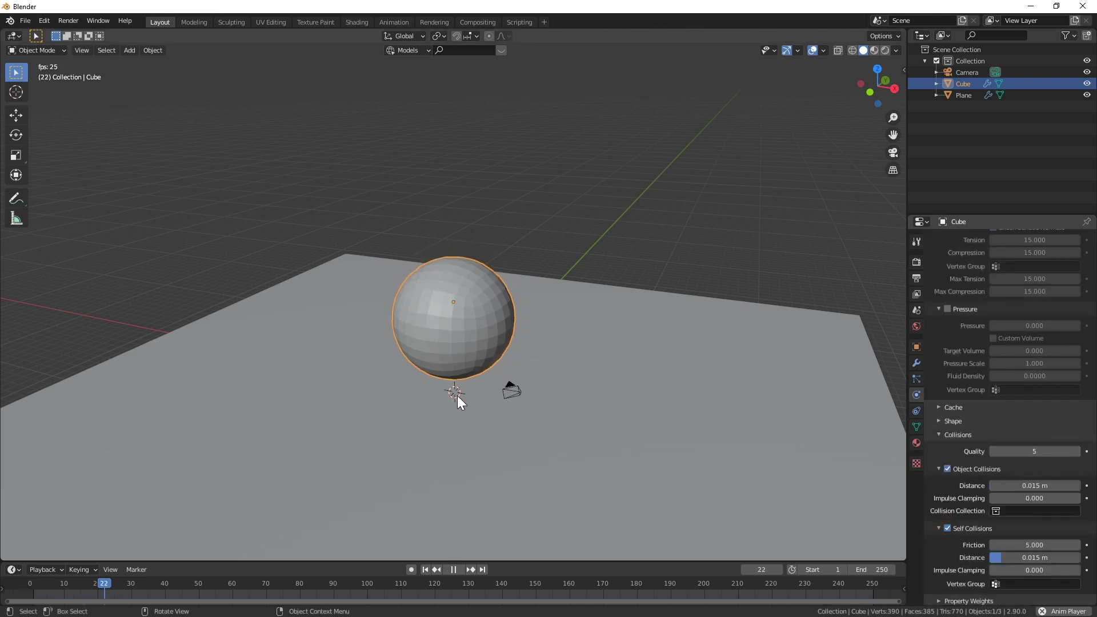
left_click(425, 570)
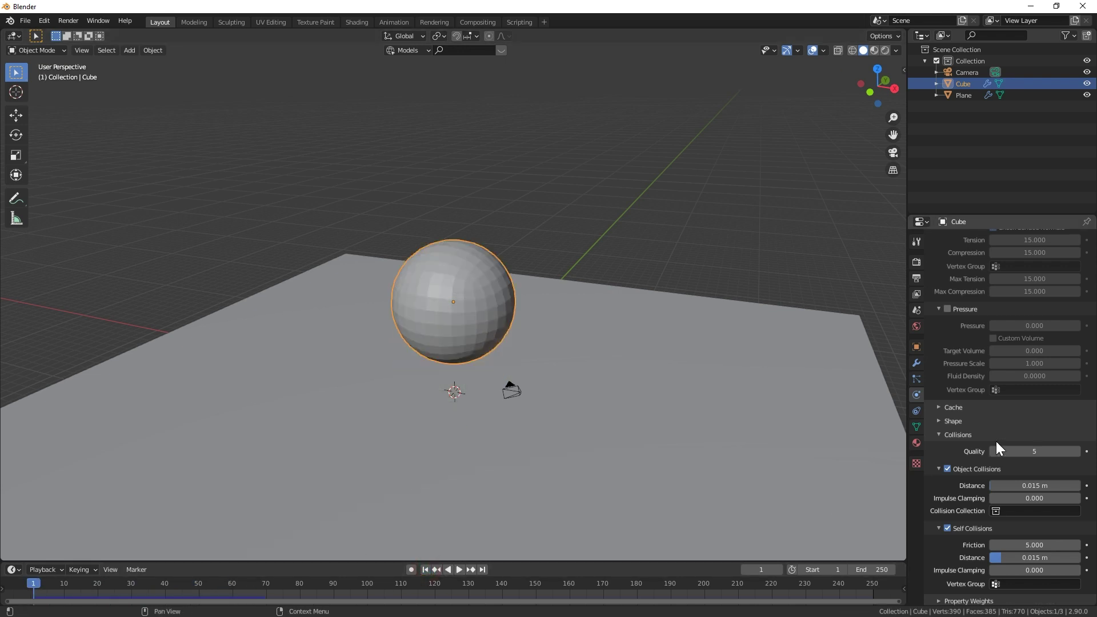
left_click(934, 422)
left_click(935, 420)
scroll(960, 421, "up", 6)
Enable cloth pressure, set it to -1, and play the simulation to watch the sphere deflate
left_click(947, 446)
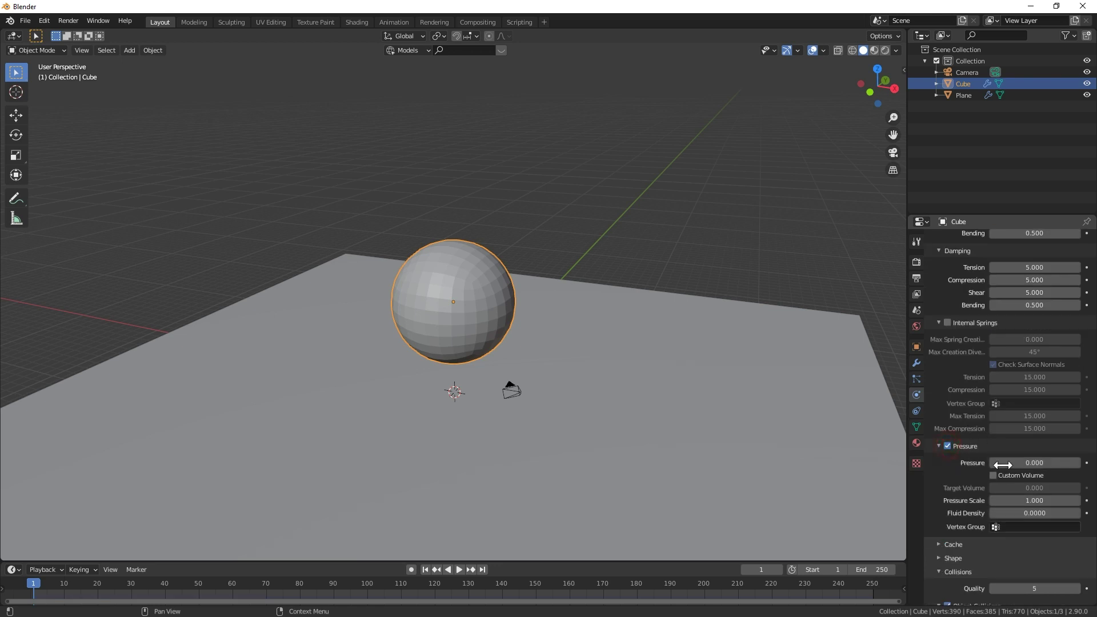
key("space")
left_click(456, 569)
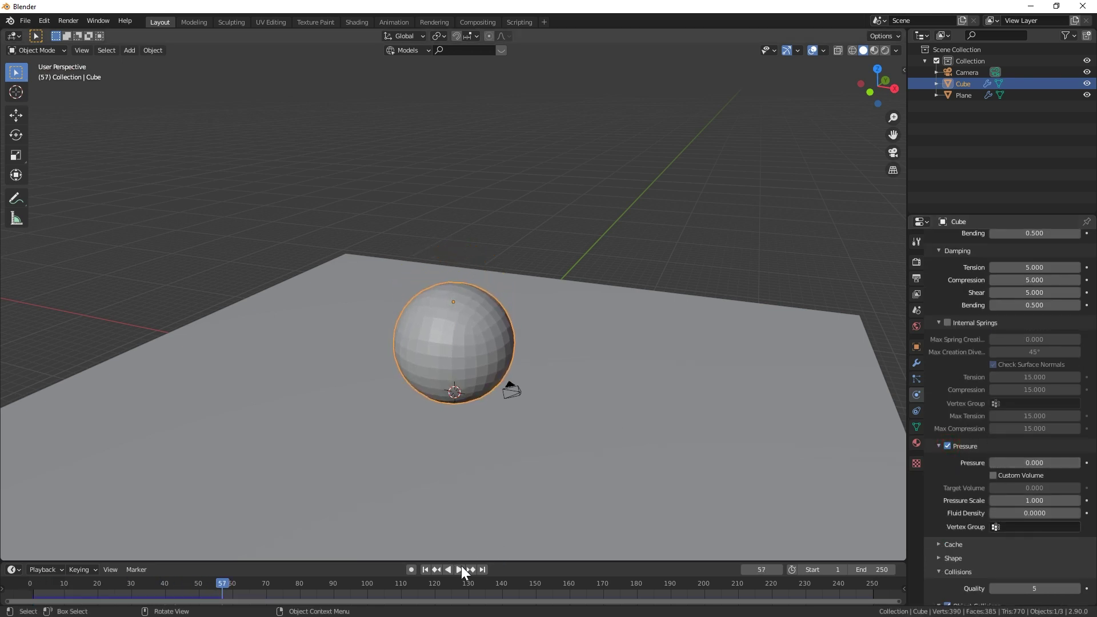
left_click(426, 569)
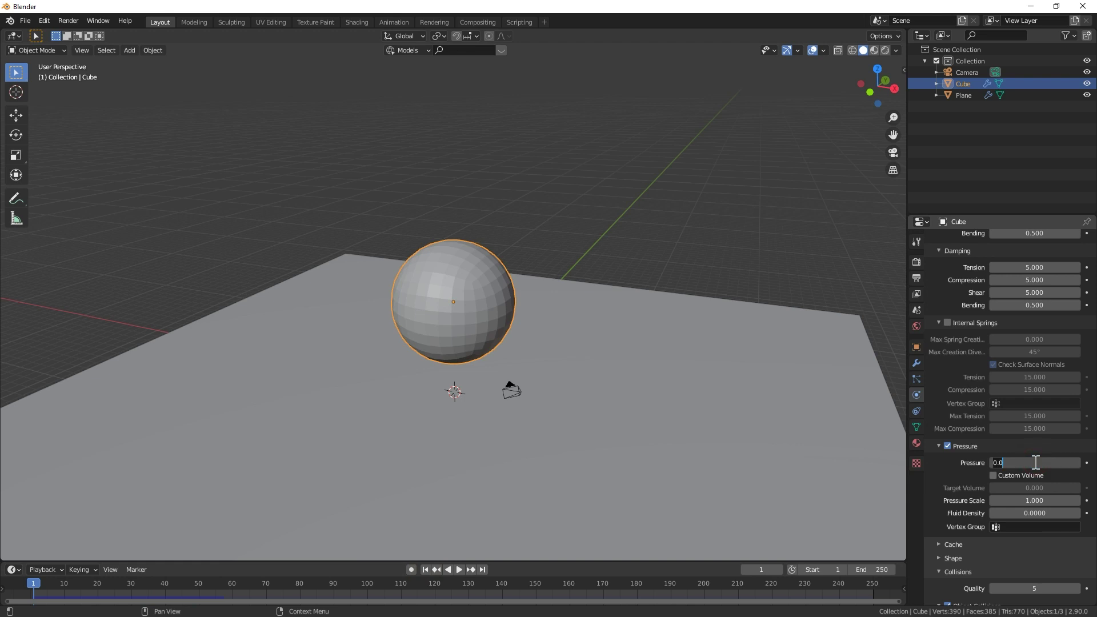
type("-1")
key("Return")
key("space")
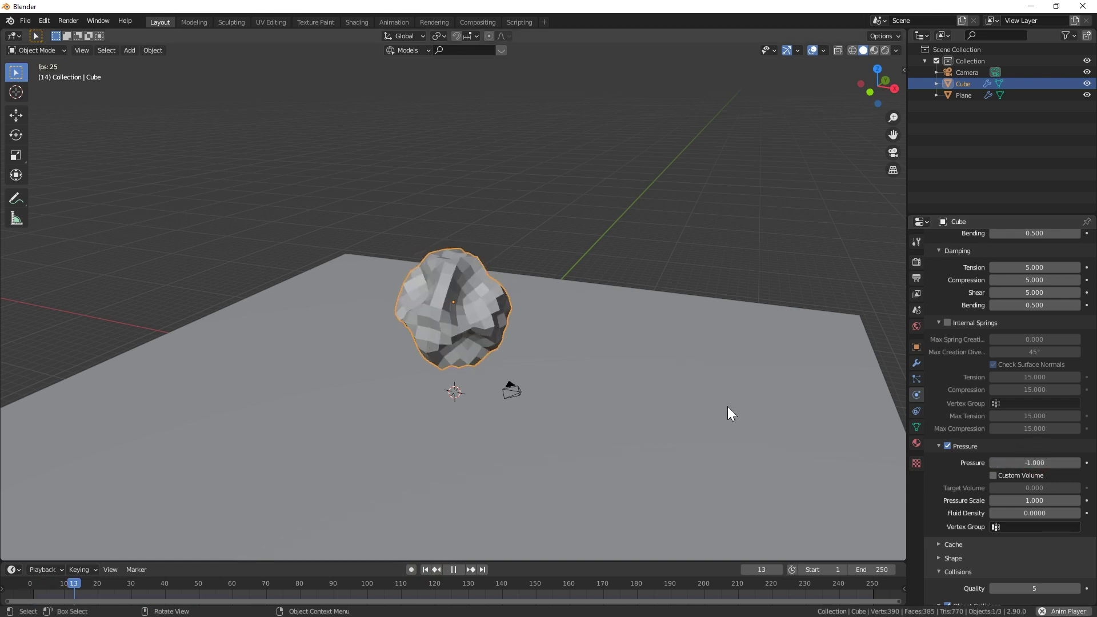
left_click(453, 570)
left_click(424, 570)
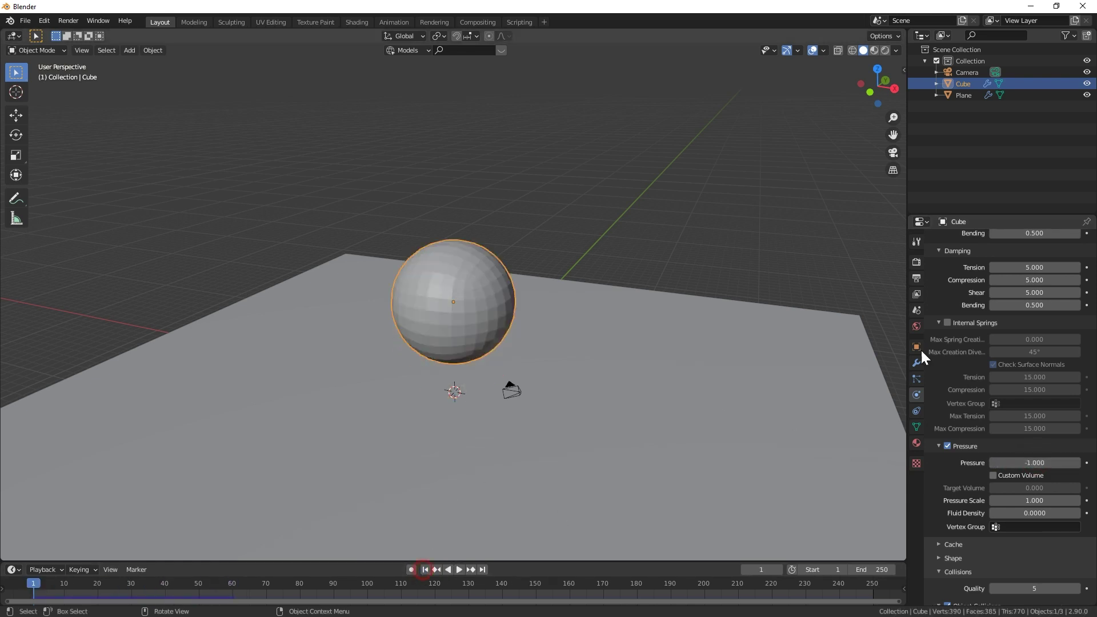
Set the cloth vertex mass to 0.4 kg and replay until the bean bag settles
scroll(1004, 322, "up", 7)
scroll(1003, 322, "up", 3)
left_click(1039, 372)
type(".4")
key("Return")
key("space")
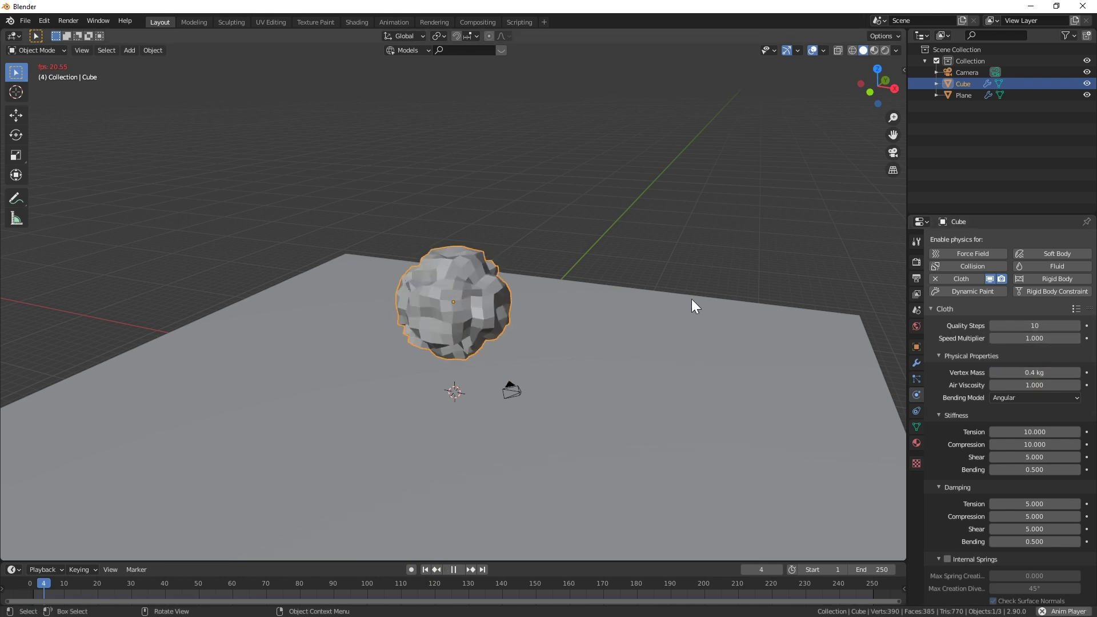
key("space")
Add level 2 subdivision and shade the bean bag smooth
middle_click_drag(595, 430, 512, 417)
key("ctrl+2")
scroll(486, 398, "up", 5)
right_click(513, 418)
left_click(511, 405)
scroll(486, 371, "down", 4)
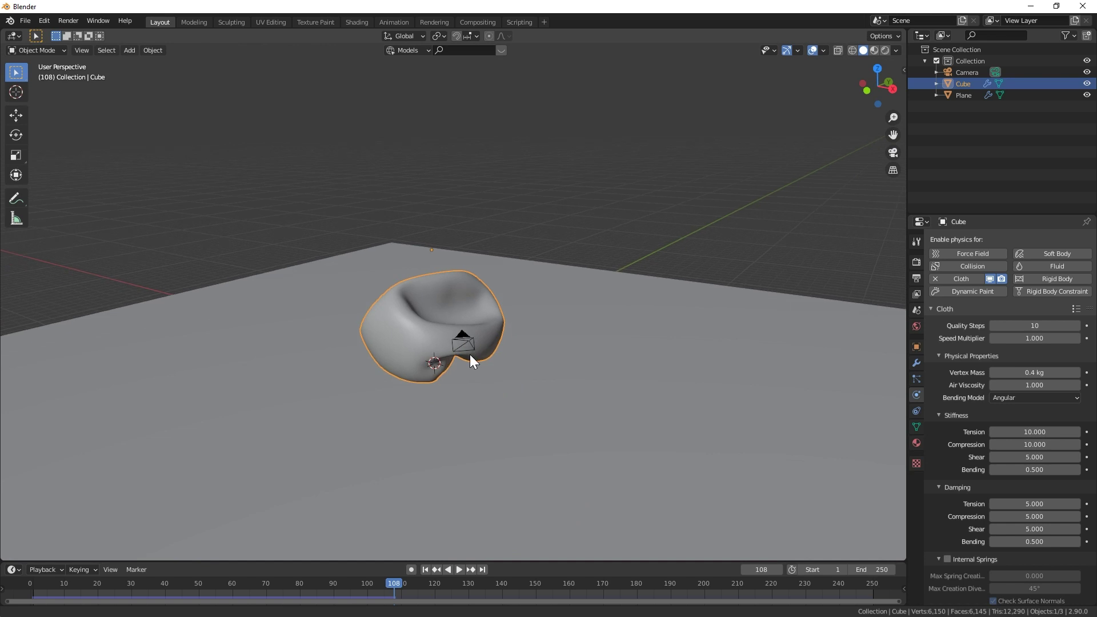
middle_click_drag(469, 355, 549, 376)
Raise the vertex mass to 0.5 kg and play the simulation from the first frame
left_click(425, 570)
left_click(1033, 374)
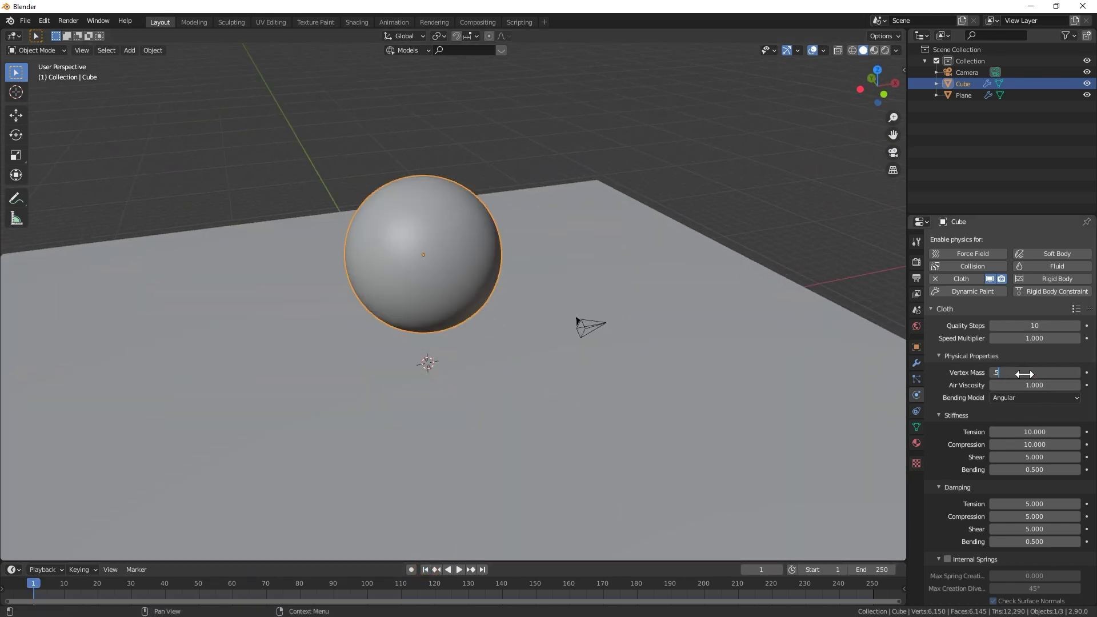
type(".5")
key("Return")
key("space")
middle_click_drag(618, 399, 348, 384)
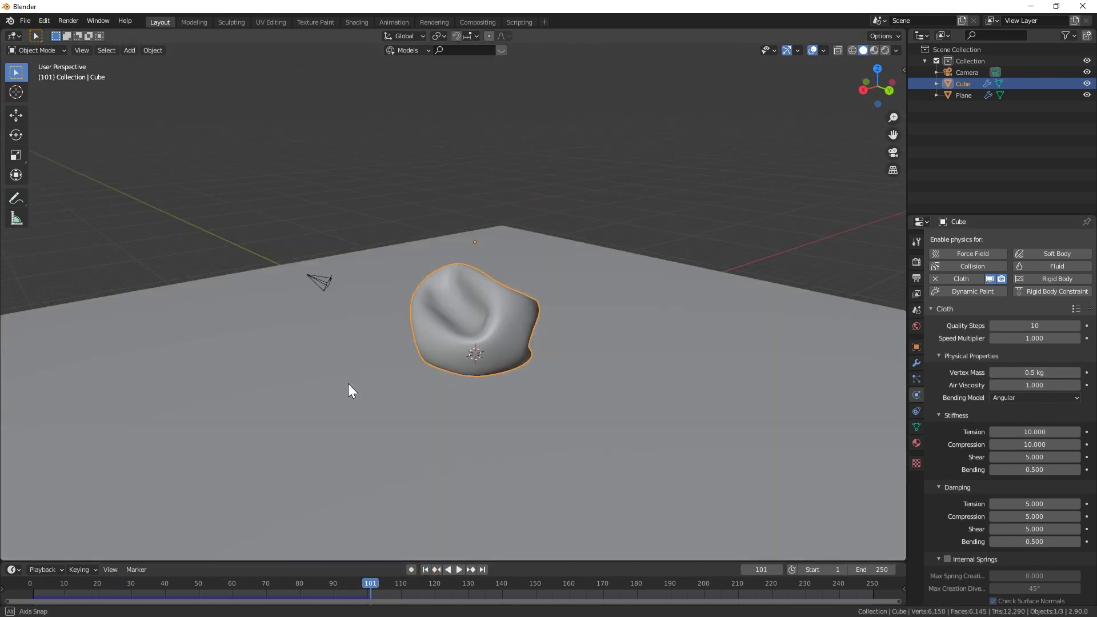
Add a Turbulence force field and move it 2 m up along Z
left_click(425, 570)
key("shift+a")
mouse_move(368, 571)
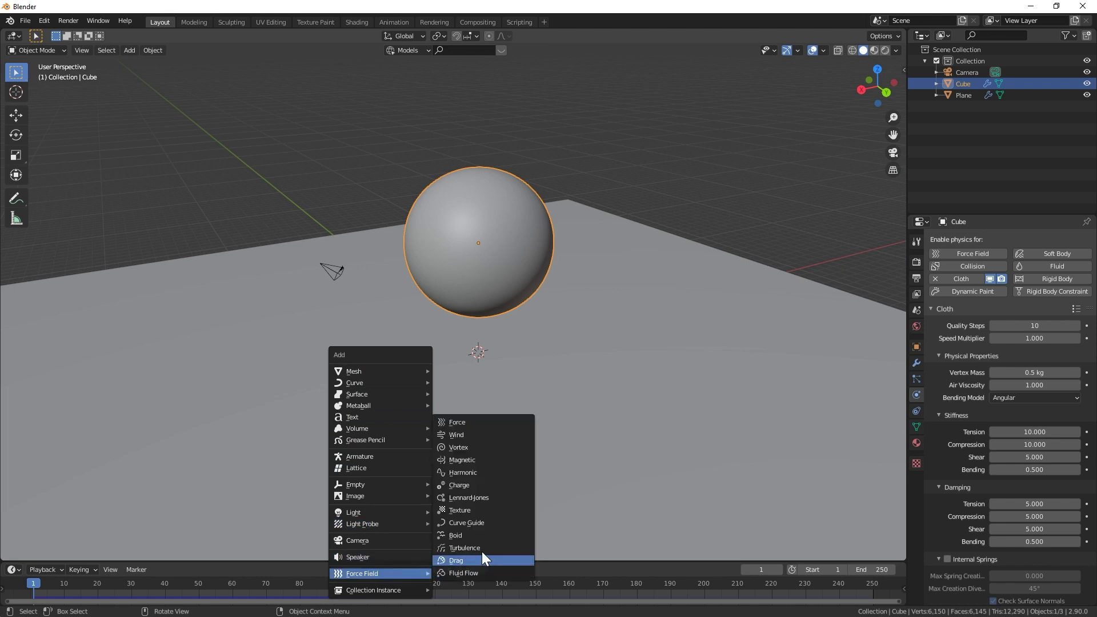
left_click(480, 549)
key("g")
key("z")
left_click(490, 377)
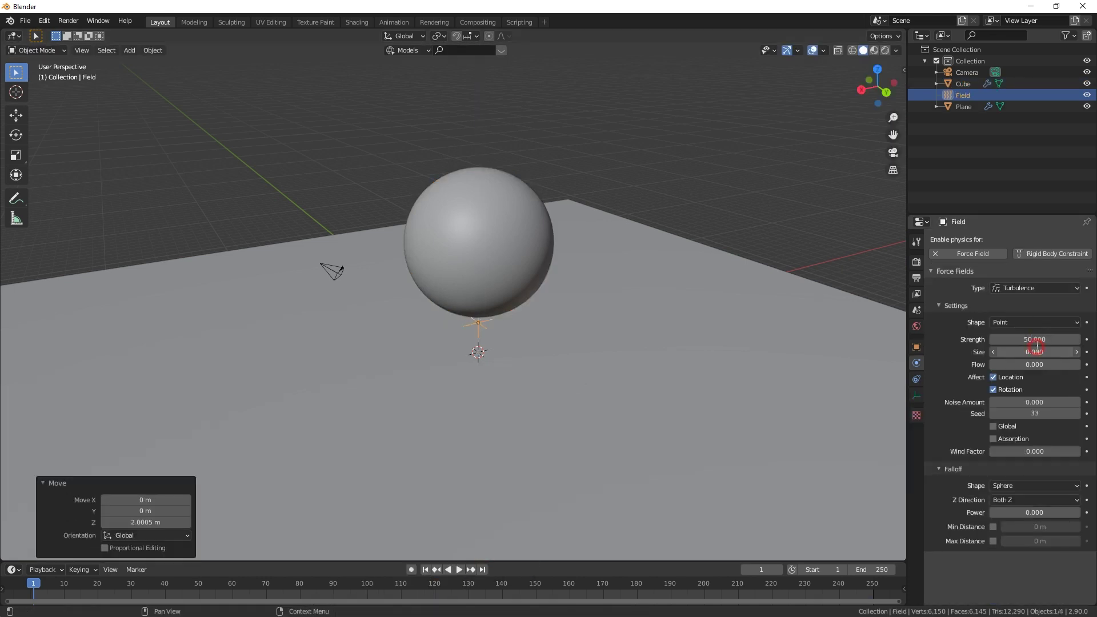
Set the turbulence Size to 0.1 and Flow to 1, then test-play the cloth
left_click(1035, 350)
type("0.1")
key("Return")
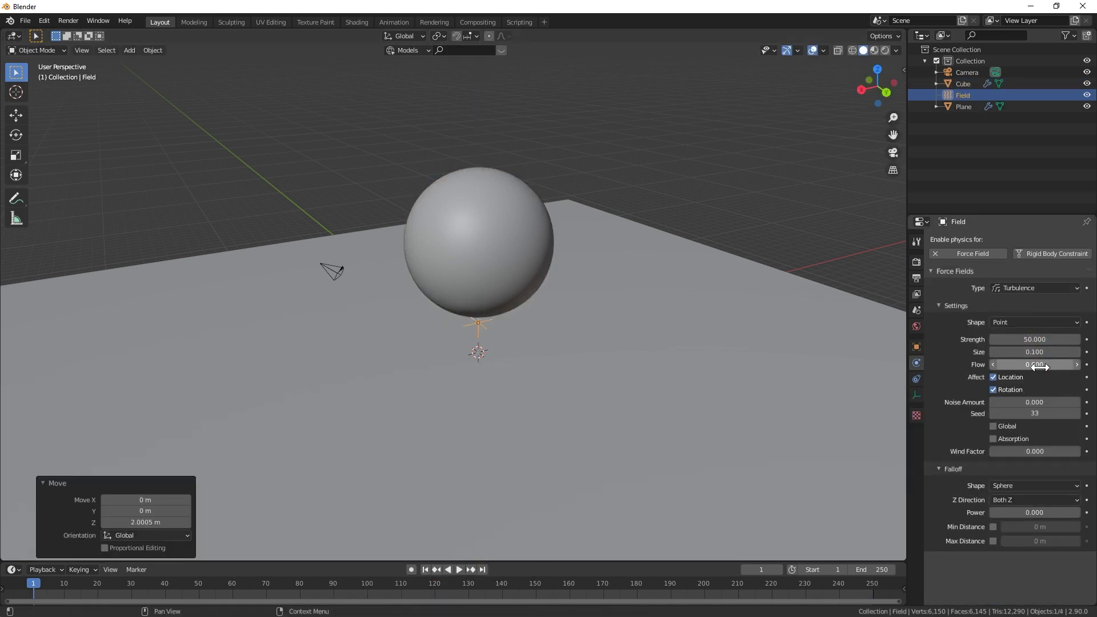
type("1")
key("Return")
key("space")
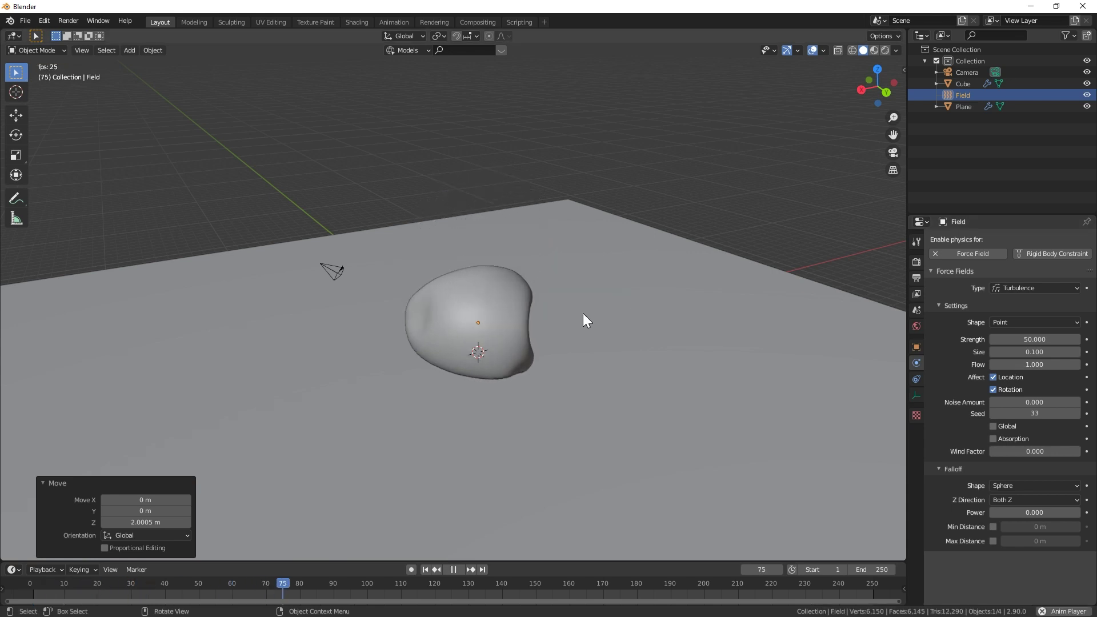
middle_click_drag(583, 313, 496, 377)
key("space")
left_click(425, 569)
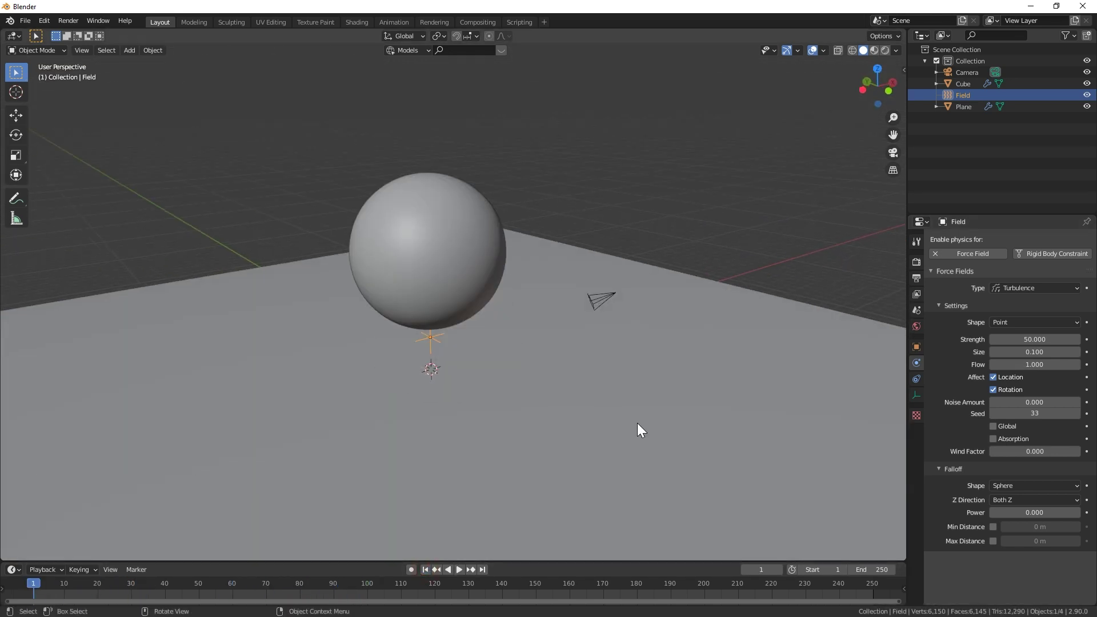
Raise the turbulence Strength to 80 and Flow to 2, then replay the simulation to frame 143
left_click(1038, 341)
type("80")
key("Return")
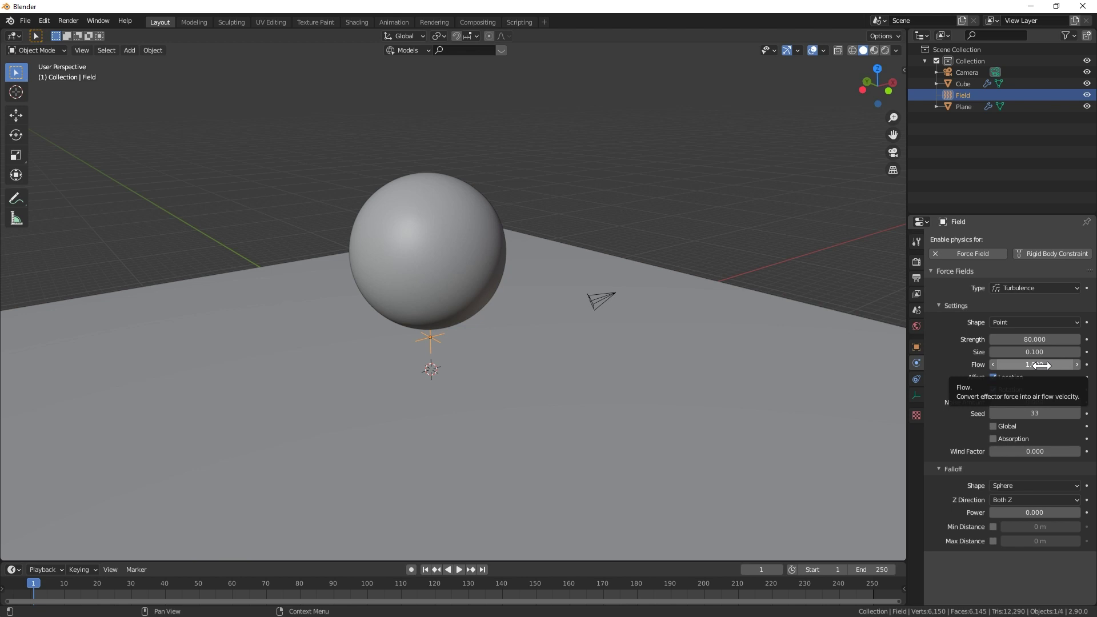
left_click(1041, 362)
type("2")
key("Return")
key("space")
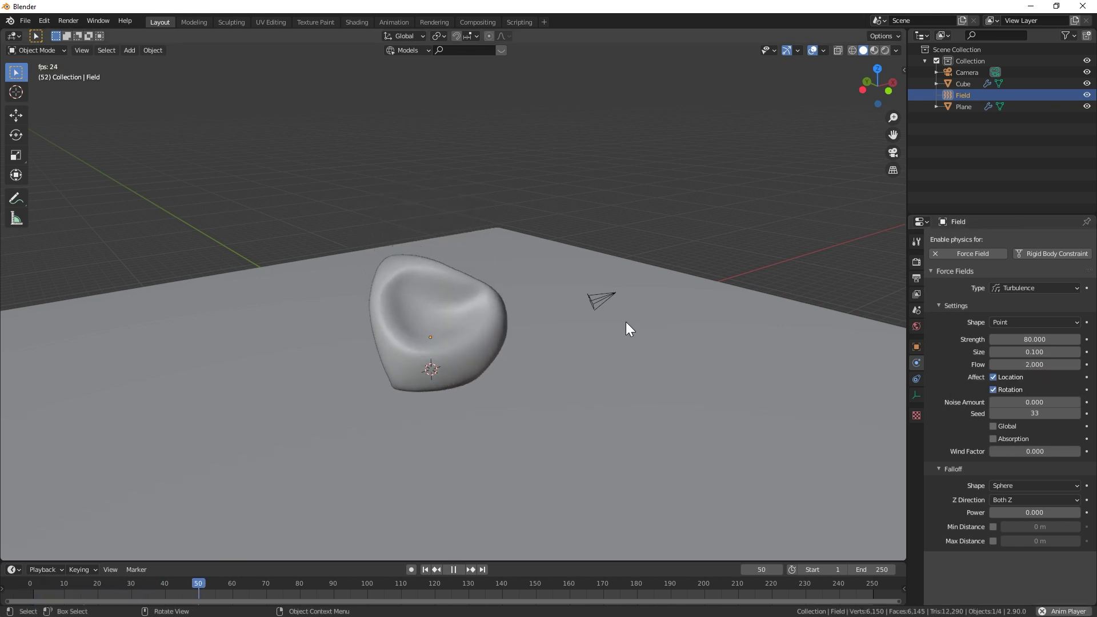
middle_click_drag(606, 341, 424, 354)
key("Escape")
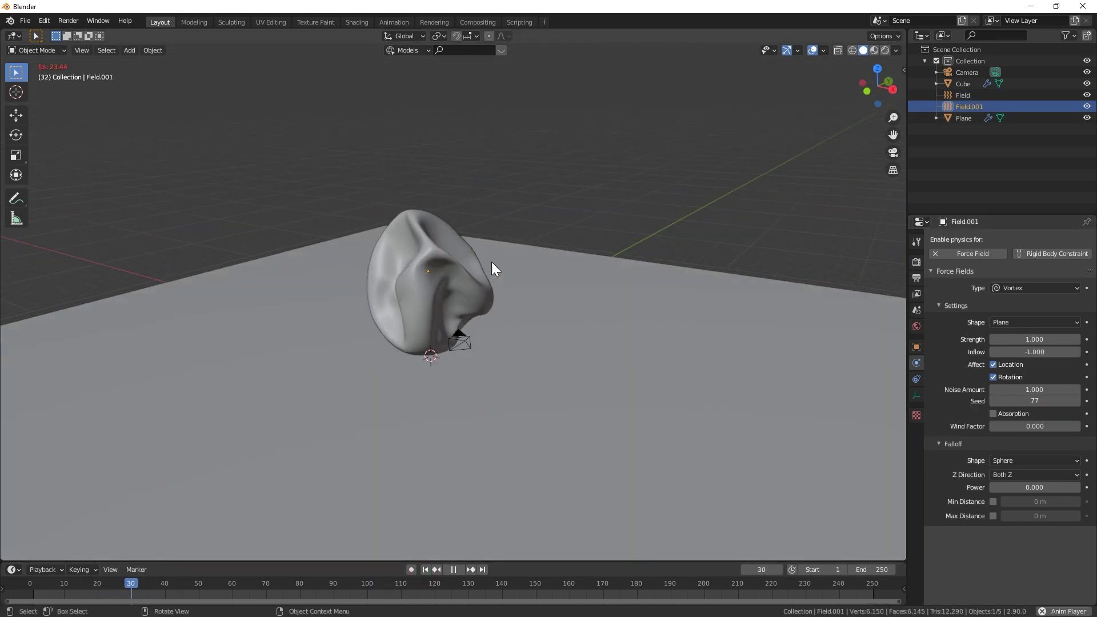
key("space")
middle_click_drag(481, 321, 475, 377)
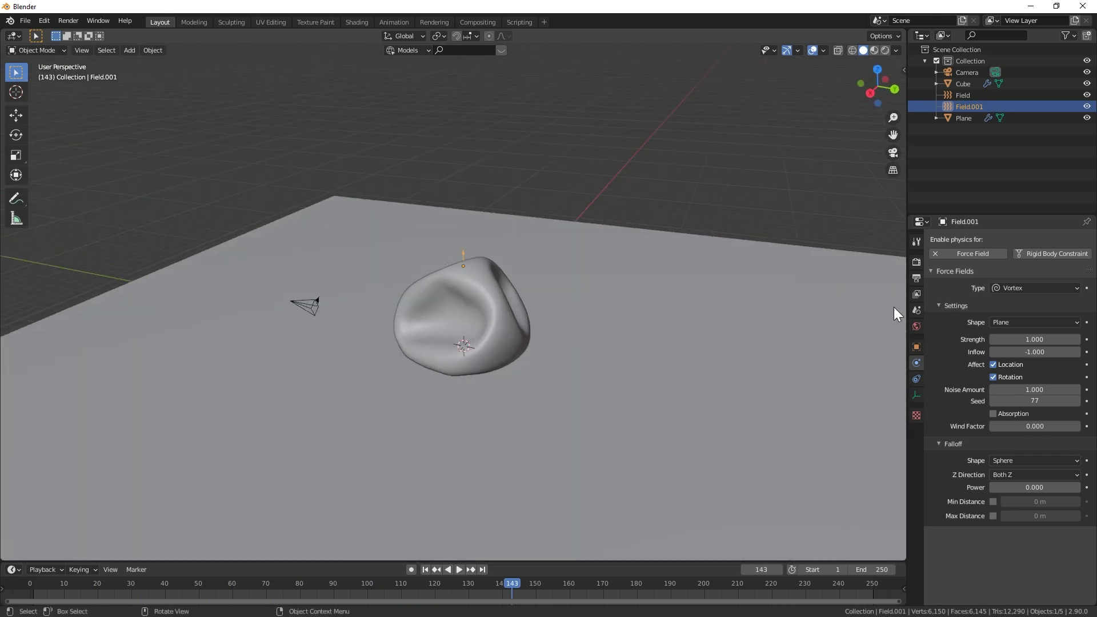
left_click(492, 293)
Check the Cube's modifier settings and switch into Edit Mode
scroll(636, 325, "up", 3)
middle_click_drag(636, 326, 592, 319)
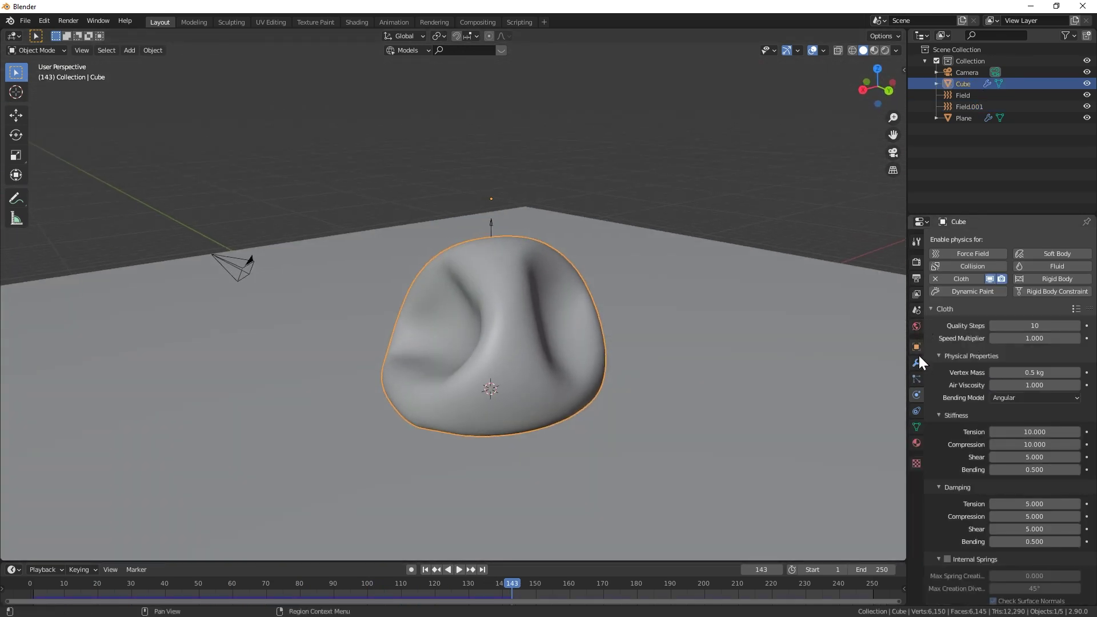
left_click(916, 363)
left_click(1059, 284)
middle_click_drag(611, 327, 579, 327)
key("Tab")
Select several scattered vertices around the bean bag mesh
left_click(479, 339, "alt")
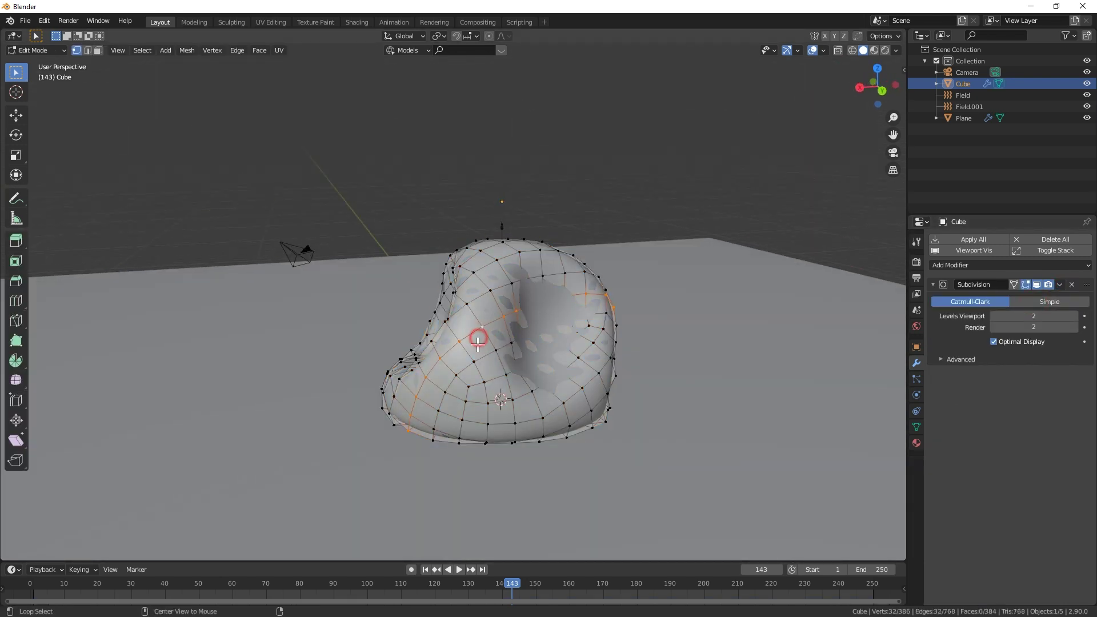
left_click(505, 277, "shift")
left_click(490, 342, "shift")
middle_click_drag(489, 342, 362, 327)
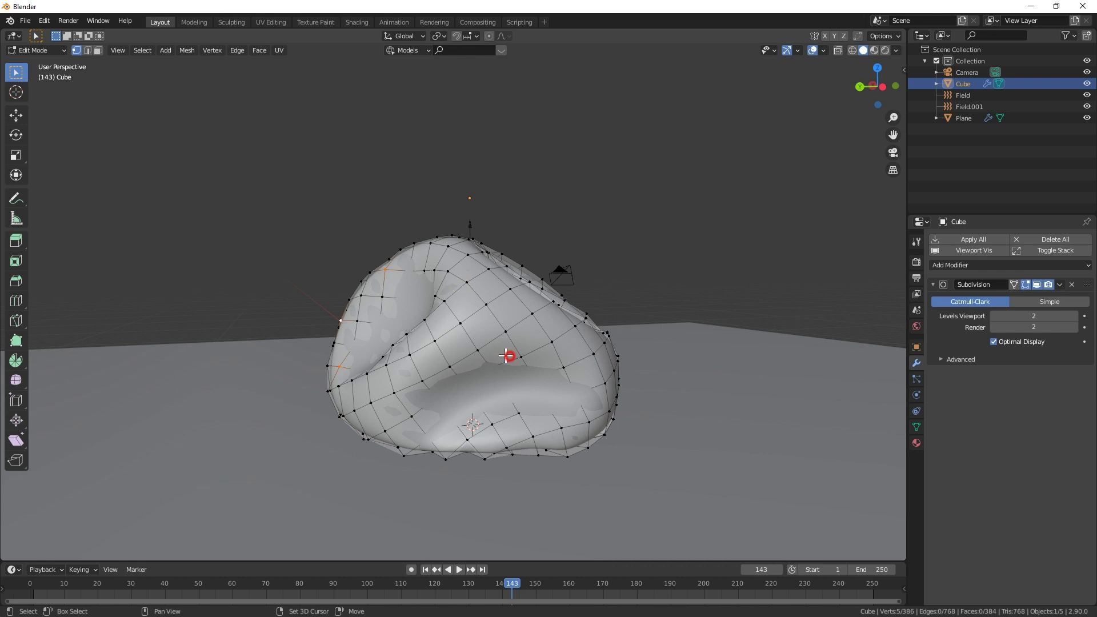
left_click(585, 335, "shift")
left_click(528, 288, "shift")
middle_click_drag(529, 289, 420, 300)
left_click(444, 302, "shift")
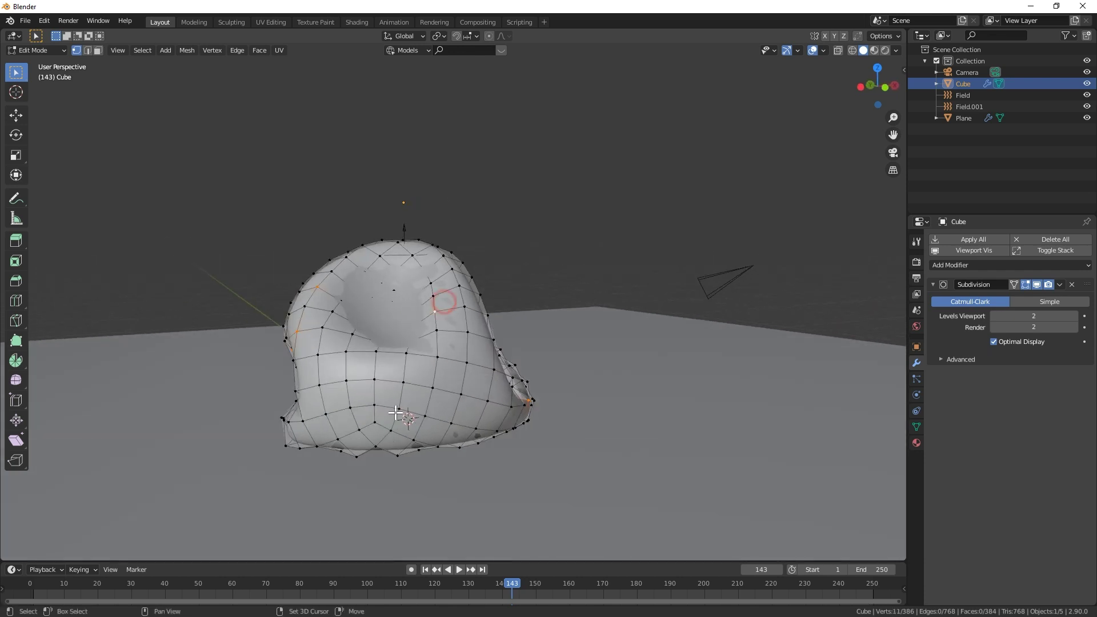
middle_click_drag(482, 272, 372, 249)
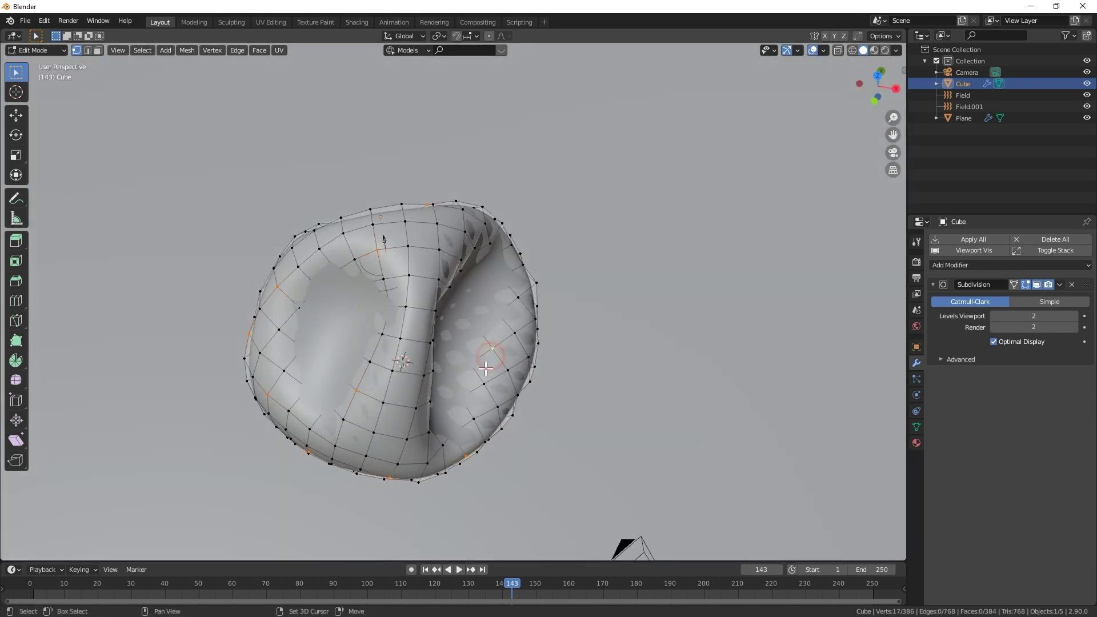
left_click(437, 304, "shift")
middle_click_drag(485, 369, 679, 63)
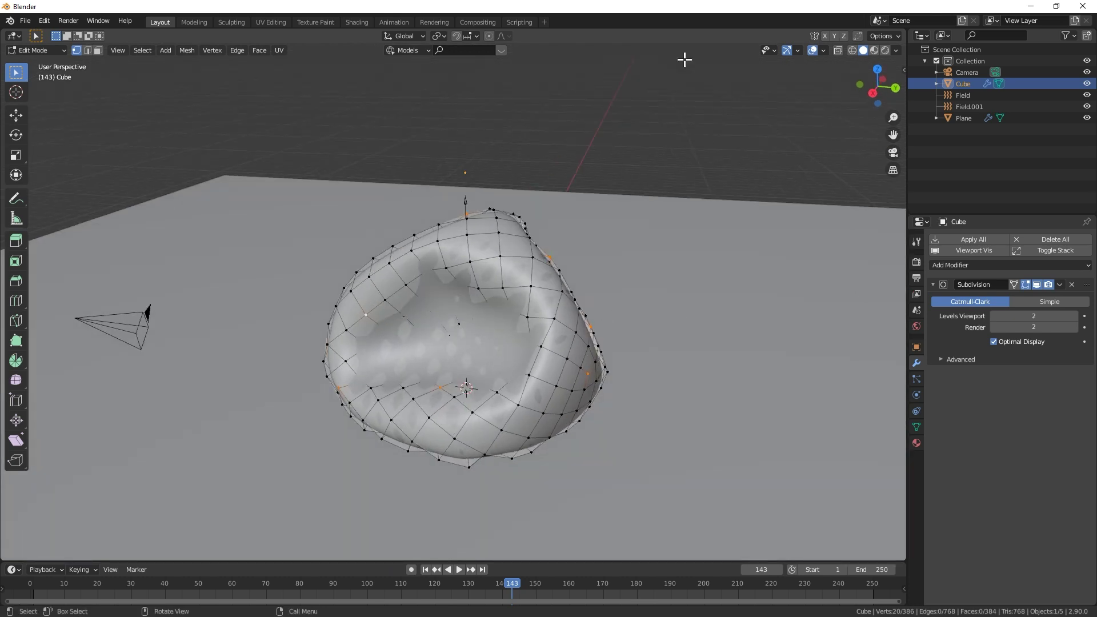
Set proportional falloff to Random and scale the selected vertices
left_click(505, 36)
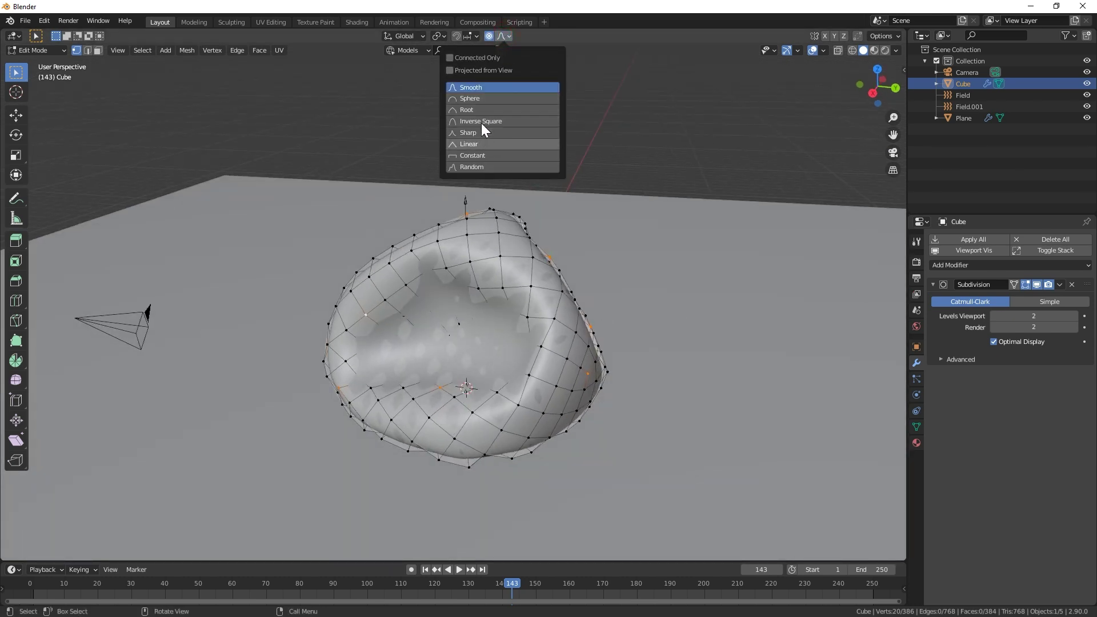
left_click(484, 166)
key("s")
scroll(671, 229, "down", 5)
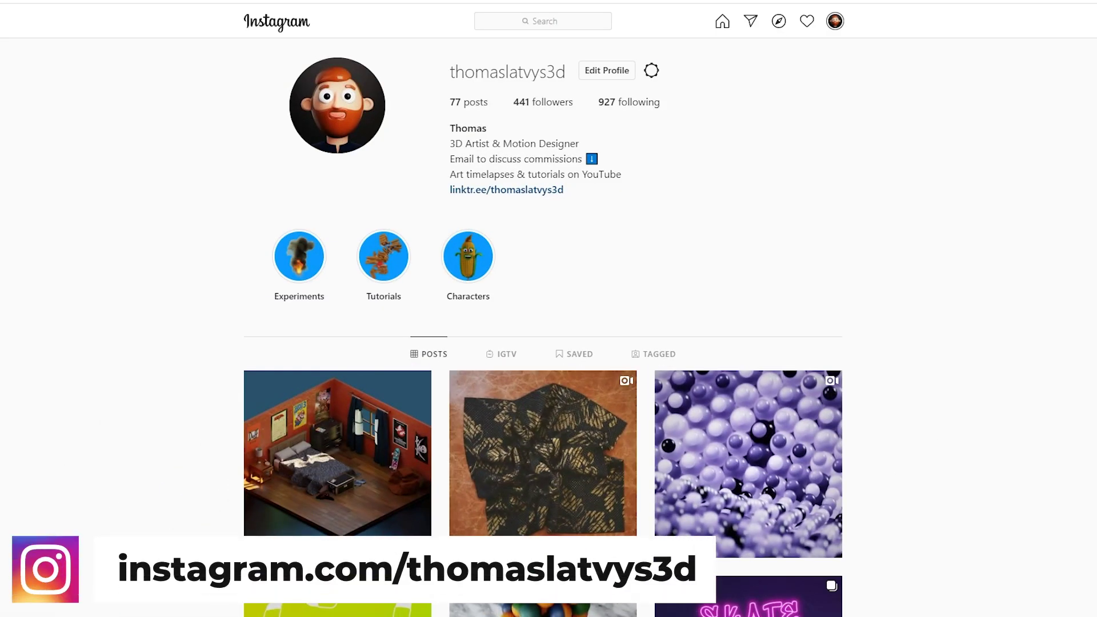
Scroll down the Instagram profile through its grid of 3D render posts
scroll(543, 325, "down", 6)
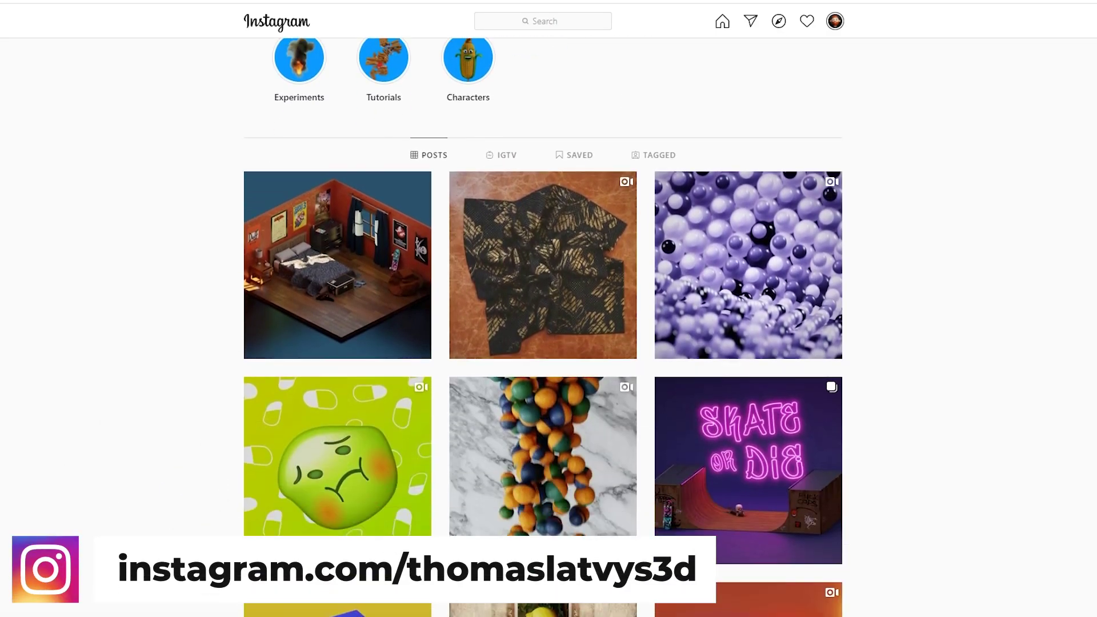
scroll(543, 325, "down", 8)
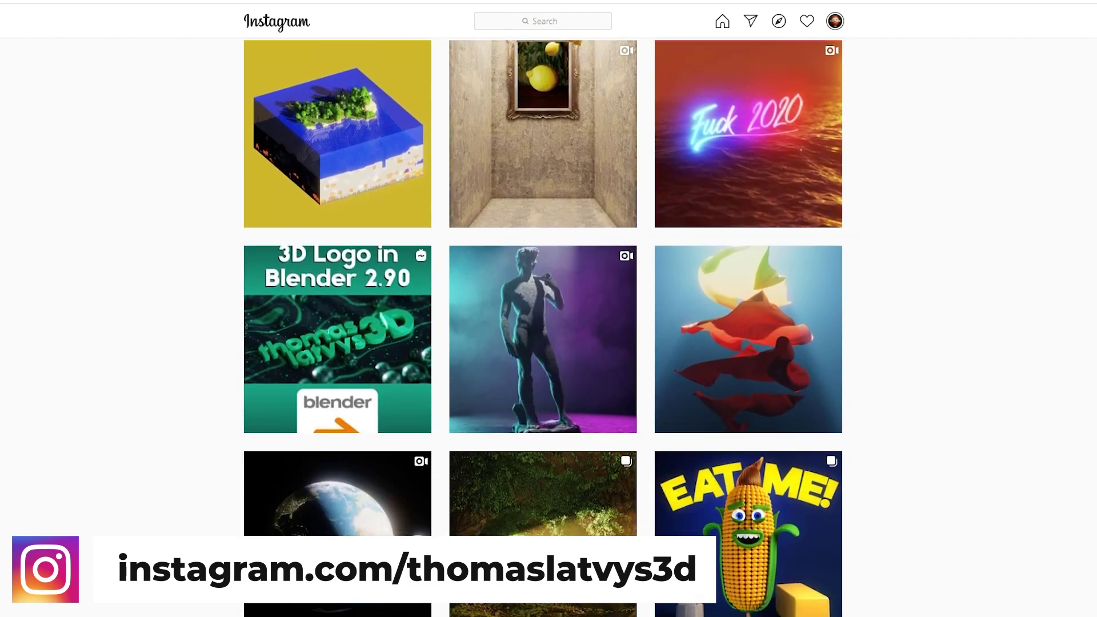
scroll(542, 326, "down", 6)
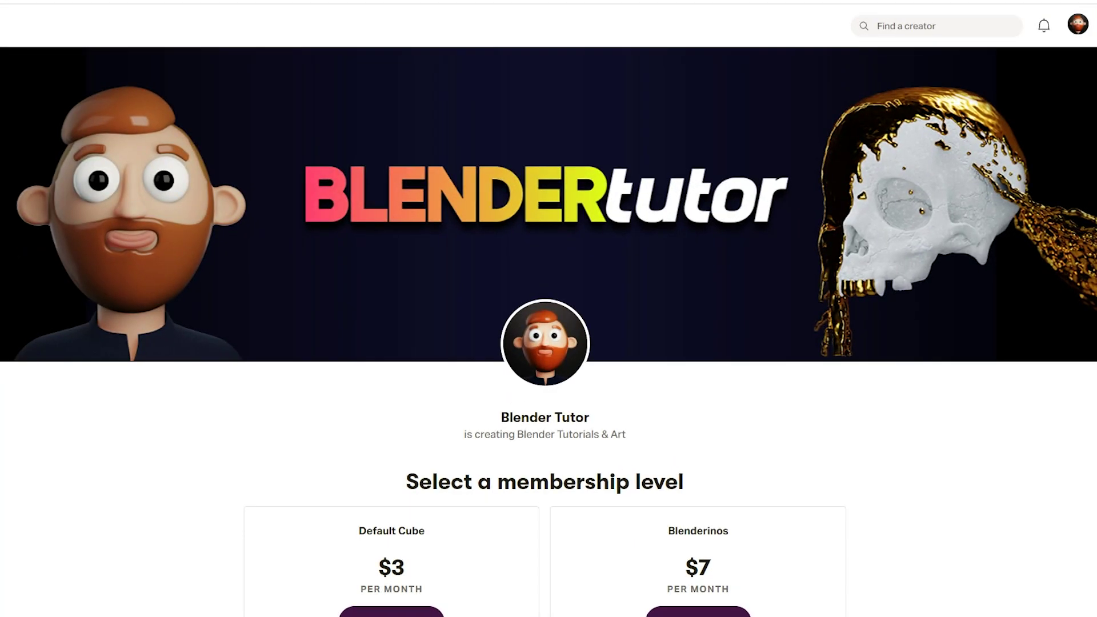
Scroll past the $3 Default Cube and $7 Blenderinos tiers to the Patreon About section
scroll(548, 331, "down", 1)
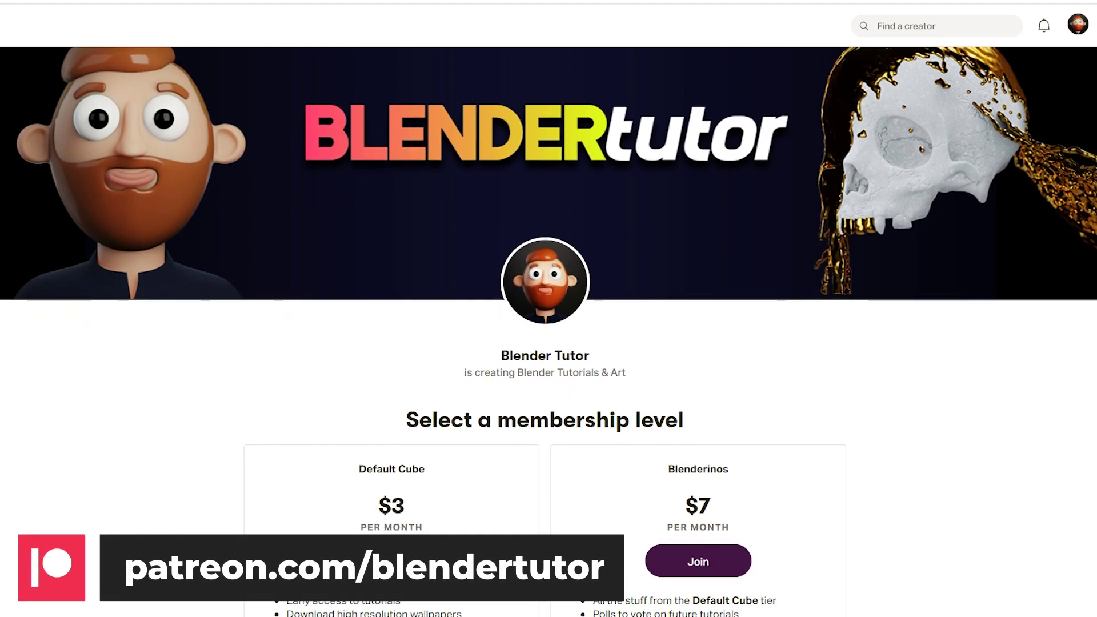
scroll(549, 331, "down", 3)
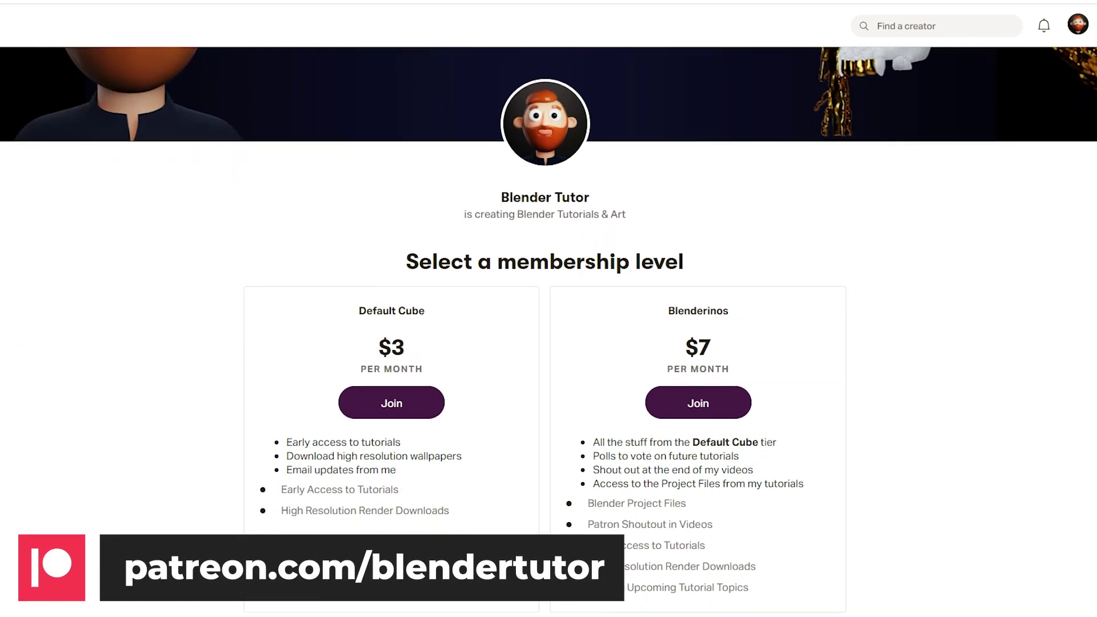
scroll(548, 331, "down", 3)
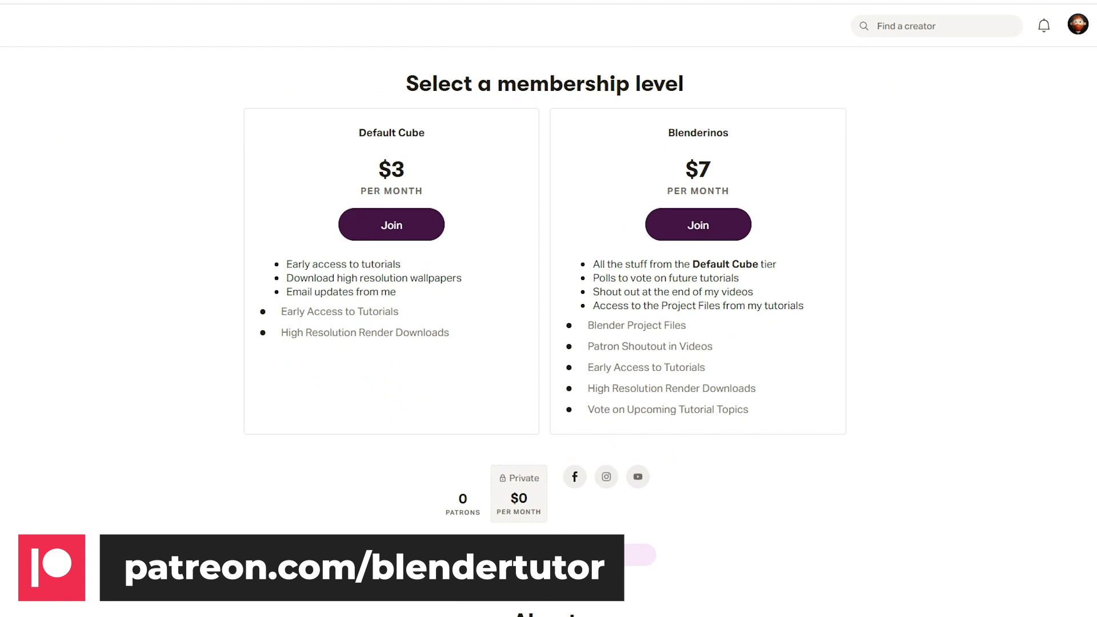
scroll(549, 331, "up", 1)
scroll(549, 332, "down", 2)
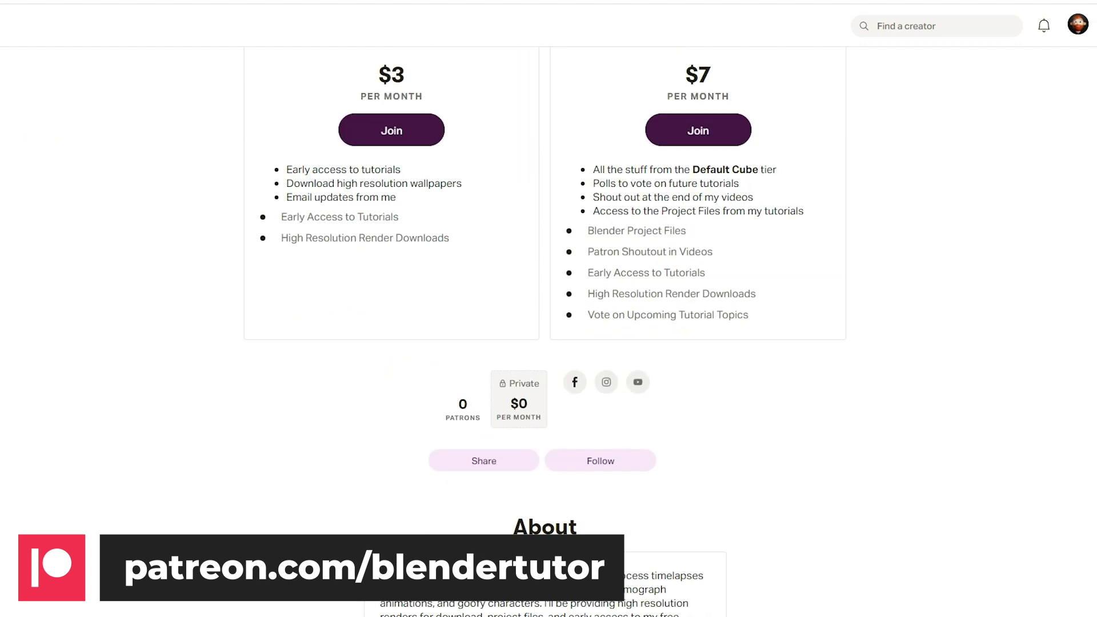
scroll(1023, 275, "up", 3)
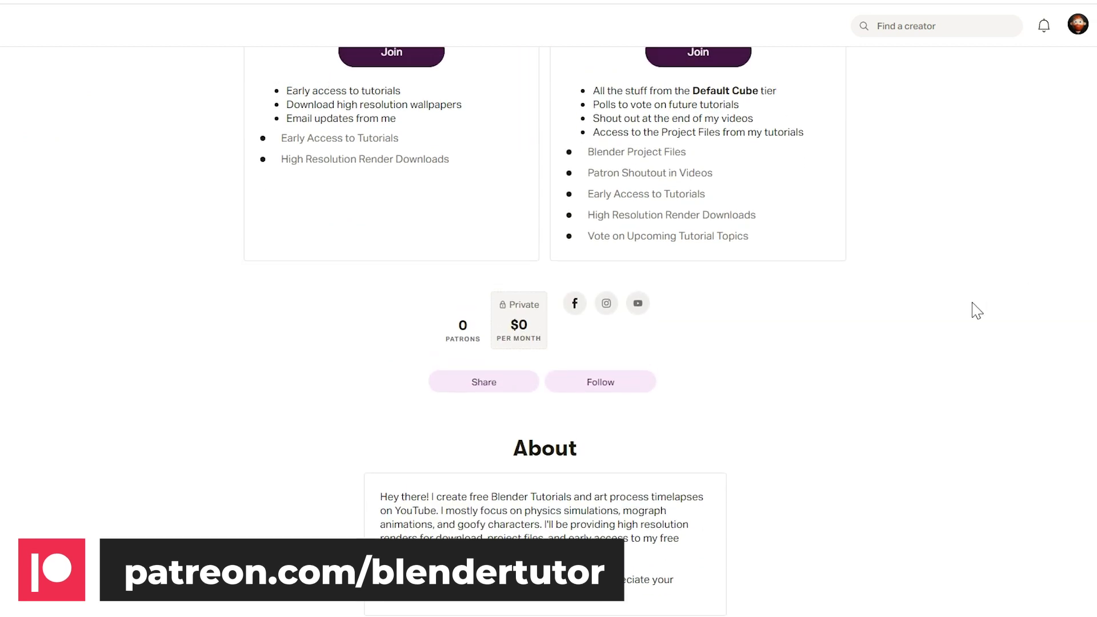
scroll(974, 309, "up", 1)
scroll(977, 308, "down", 3)
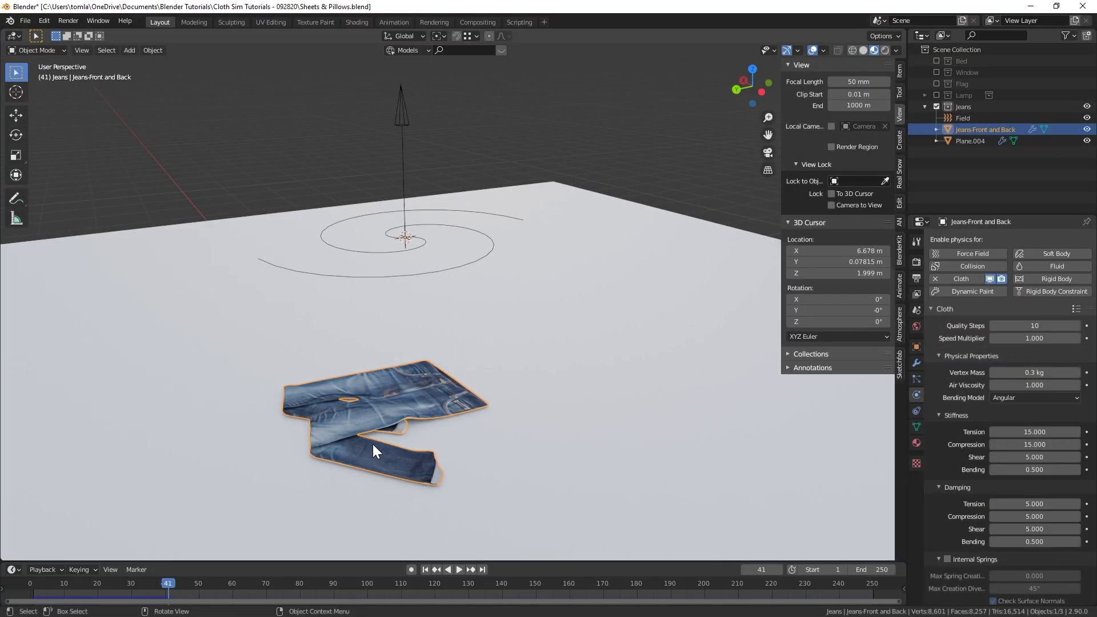
middle_click_drag(372, 444, 426, 539)
Rewind the jeans simulation to frame 1 and play it briefly under the spiral field
left_click(425, 569)
middle_click_drag(451, 485, 465, 346)
key("space")
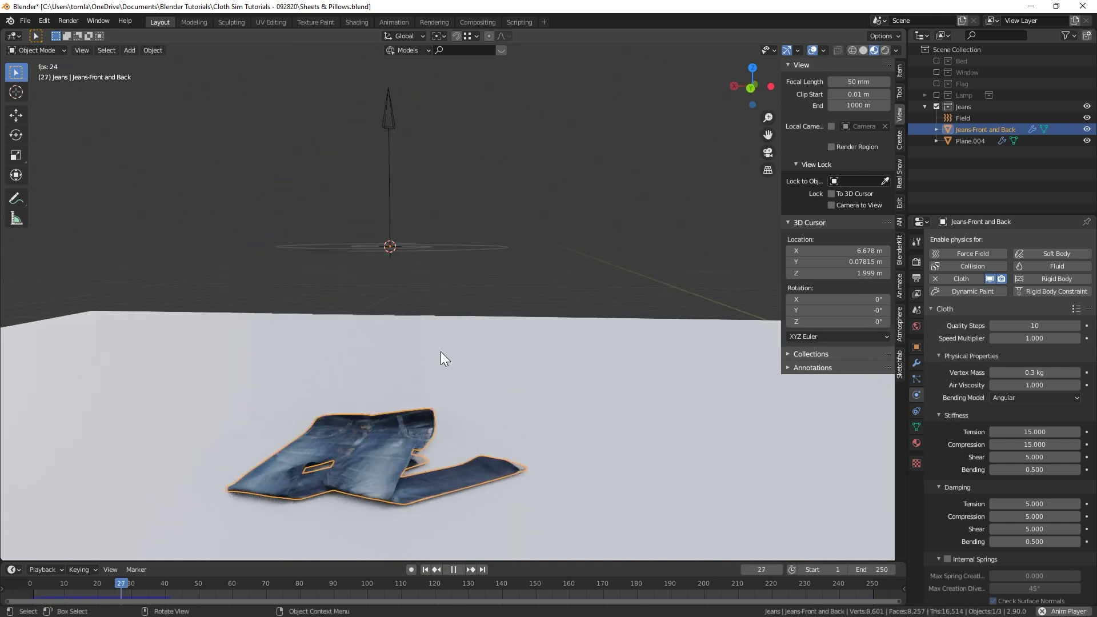
key("space")
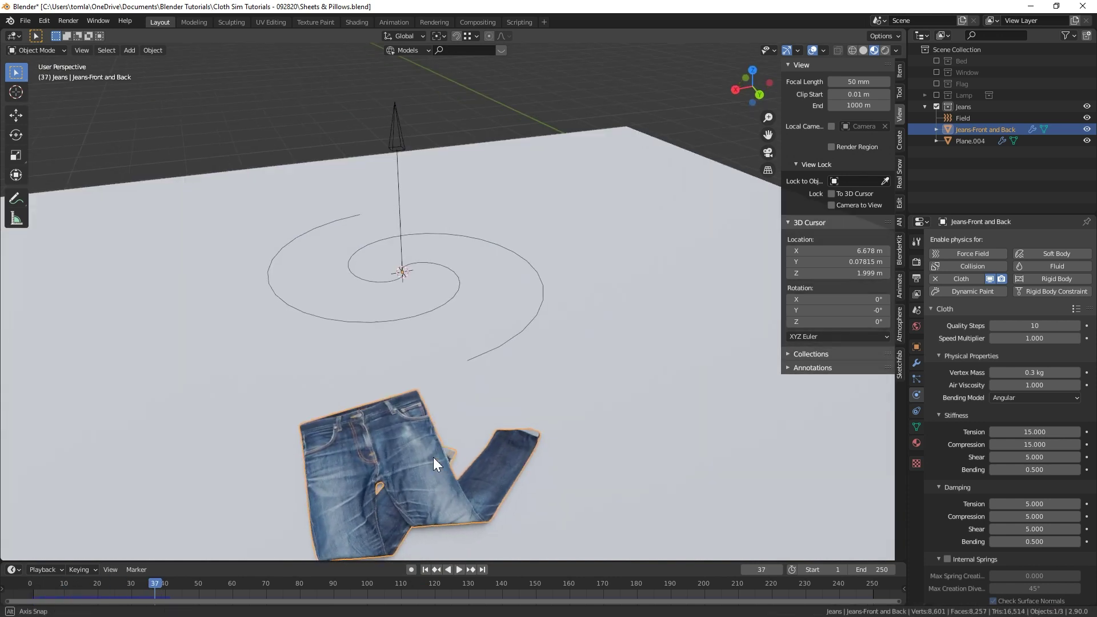